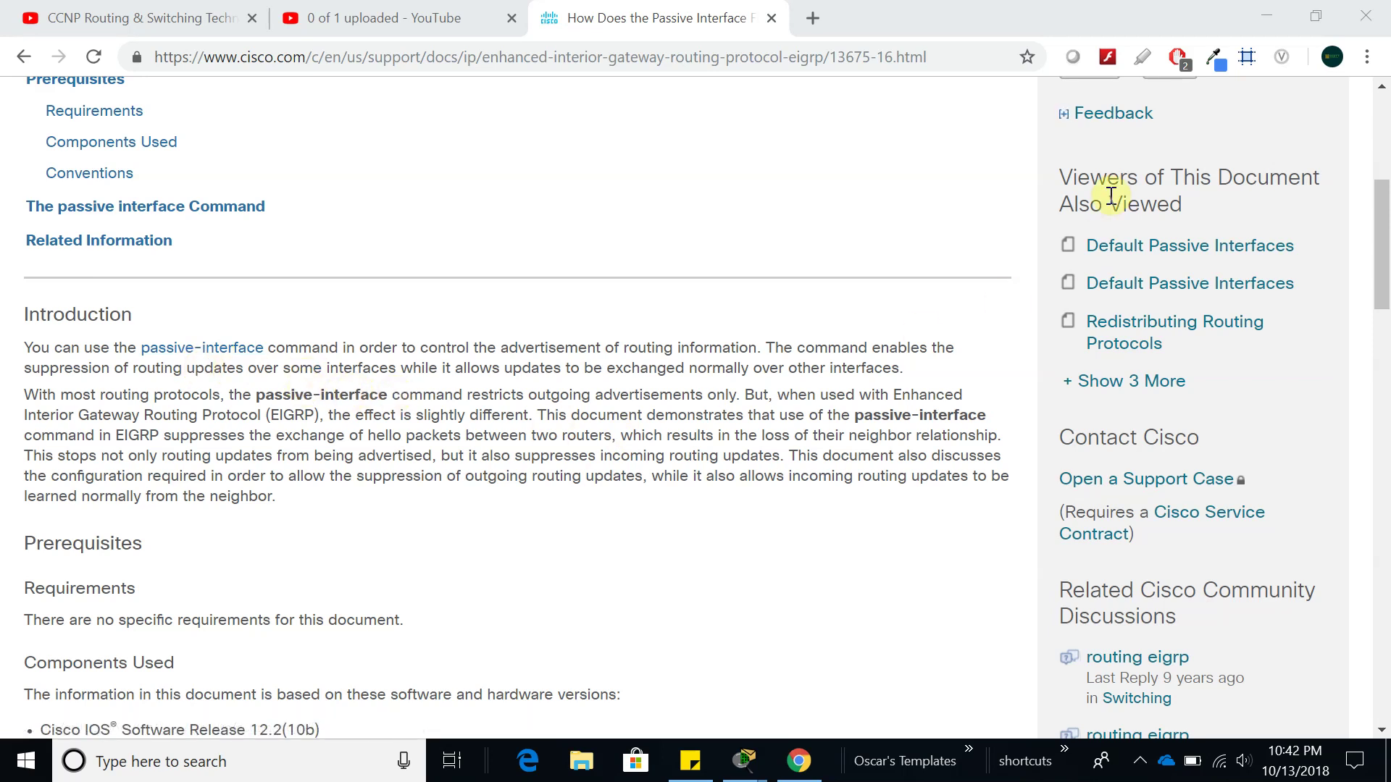
# Step: Close the previous router console, nudge R2 slightly, and open router R1's command line
pyautogui.click(1278, 13)
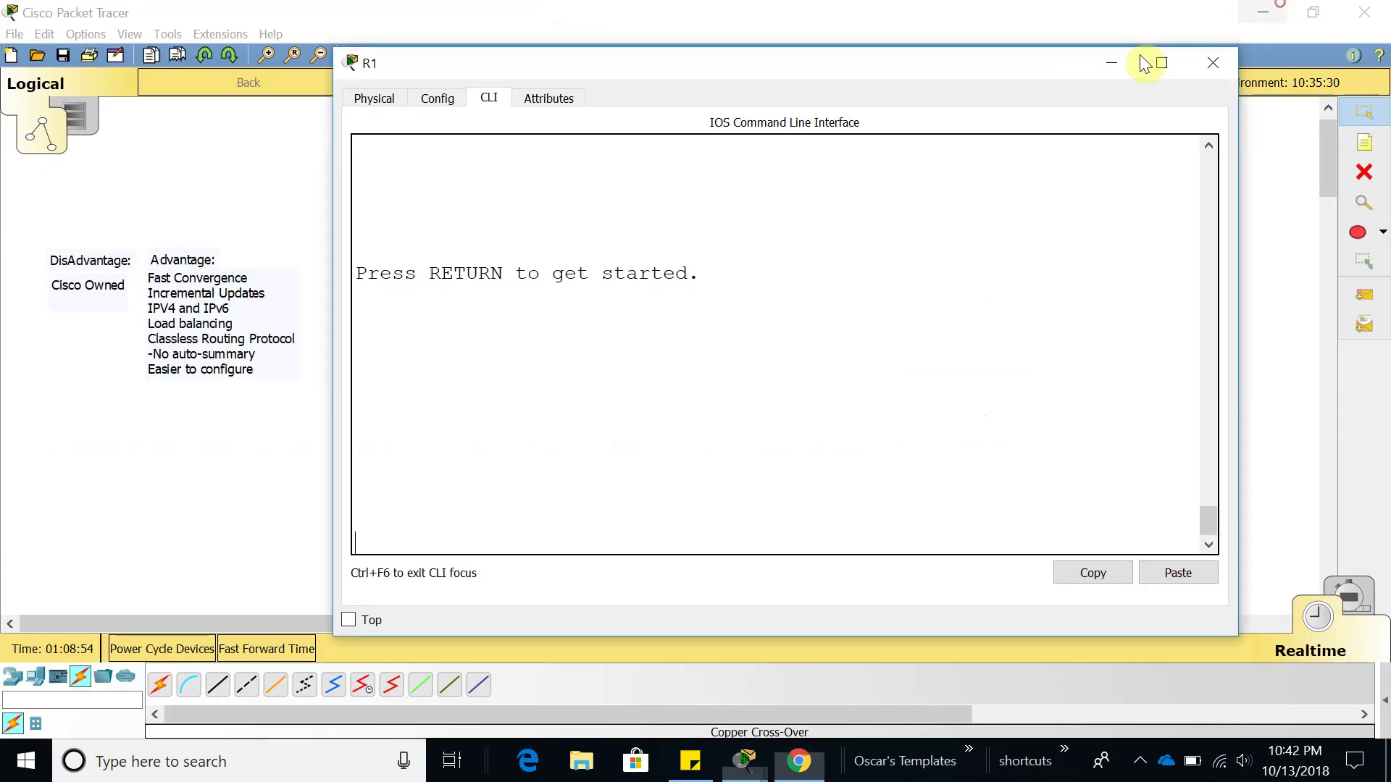
pyautogui.click(1199, 62)
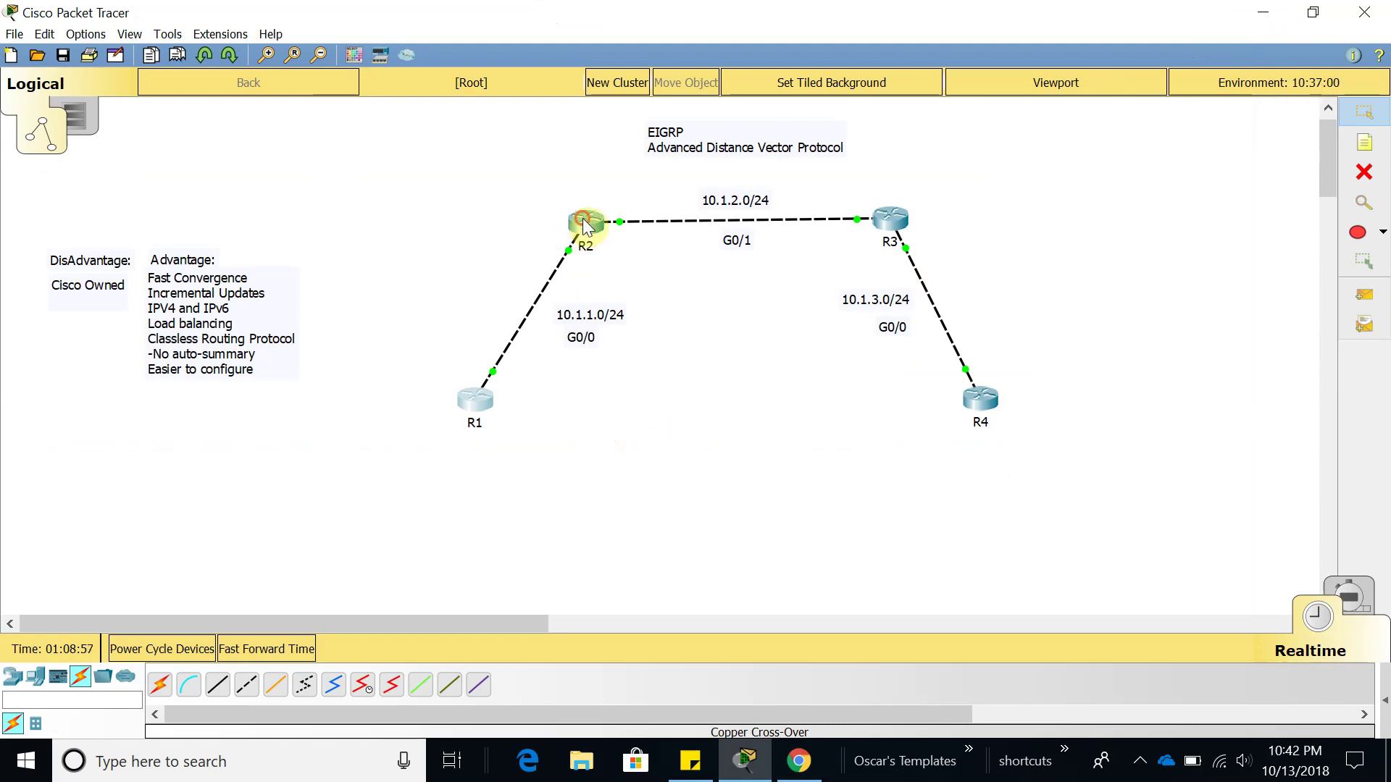
pyautogui.moveTo(587, 221); pyautogui.dragTo(579, 215)
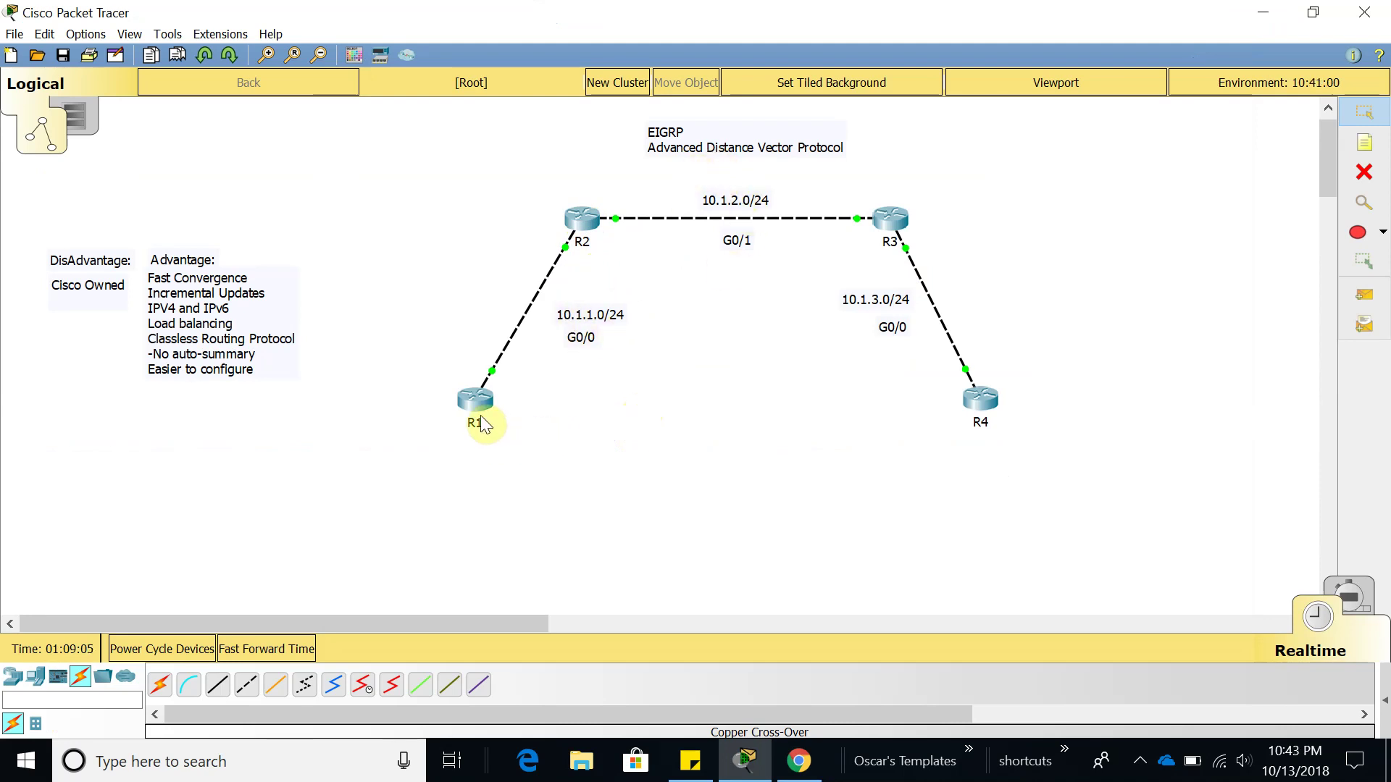
pyautogui.click(462, 397)
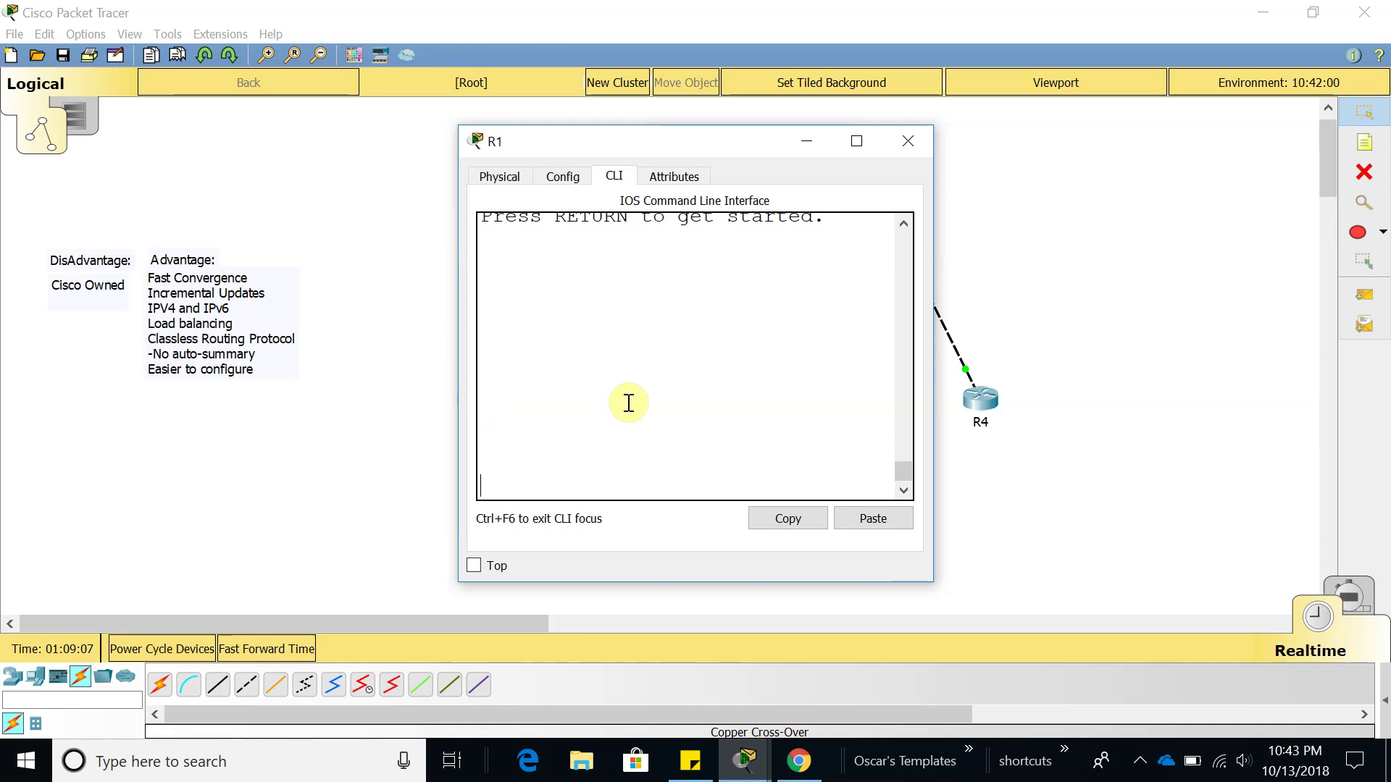
# Step: On R1, enter privileged mode with enable, then global configuration with configure terminal
pyautogui.press('Return')
pyautogui.press('Return')
pyautogui.write('en')
pyautogui.press('Tab')
pyautogui.press('Return')
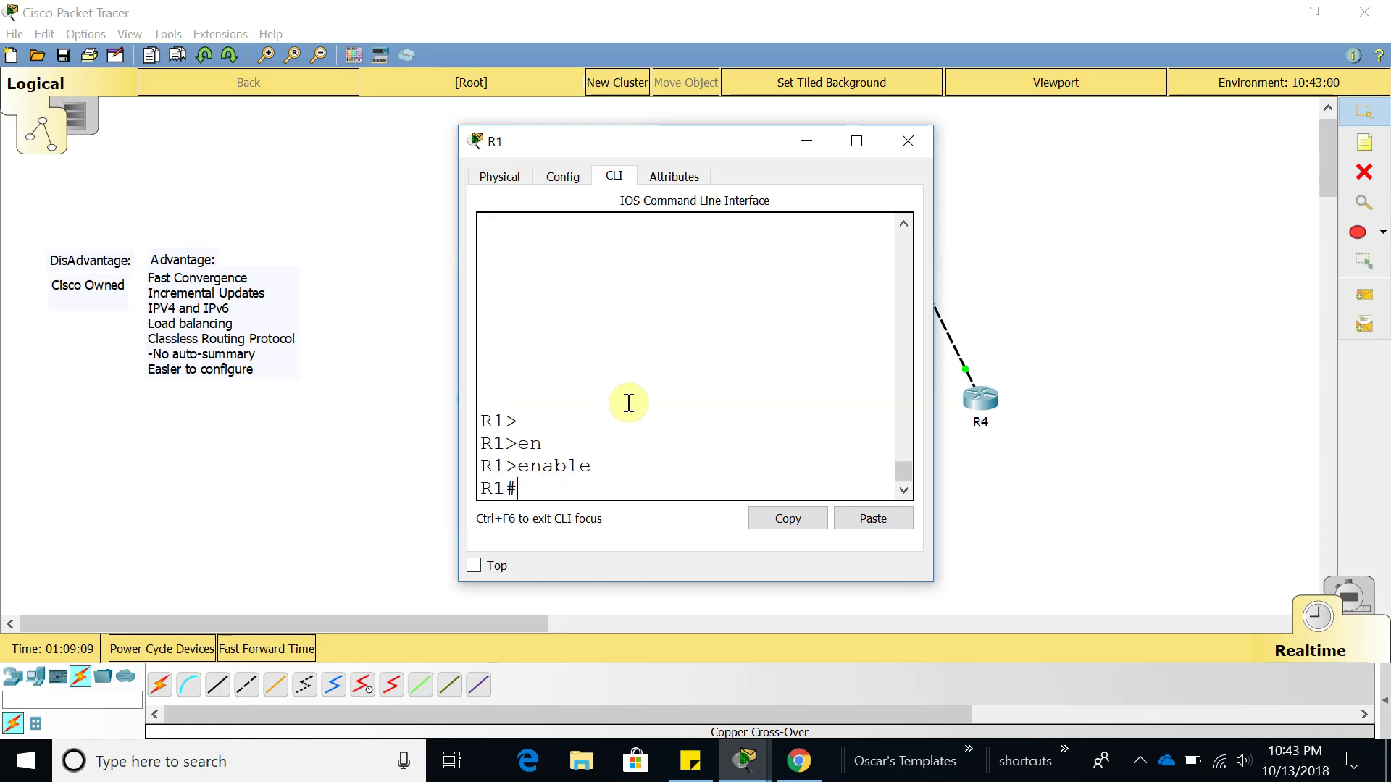
pyautogui.write('confi')
pyautogui.press('Tab')
pyautogui.write('t')
# Step: Enter router configuration for EIGRP process 100 on R1
pyautogui.press('Tab')
pyautogui.press('Return')
pyautogui.press('Return')
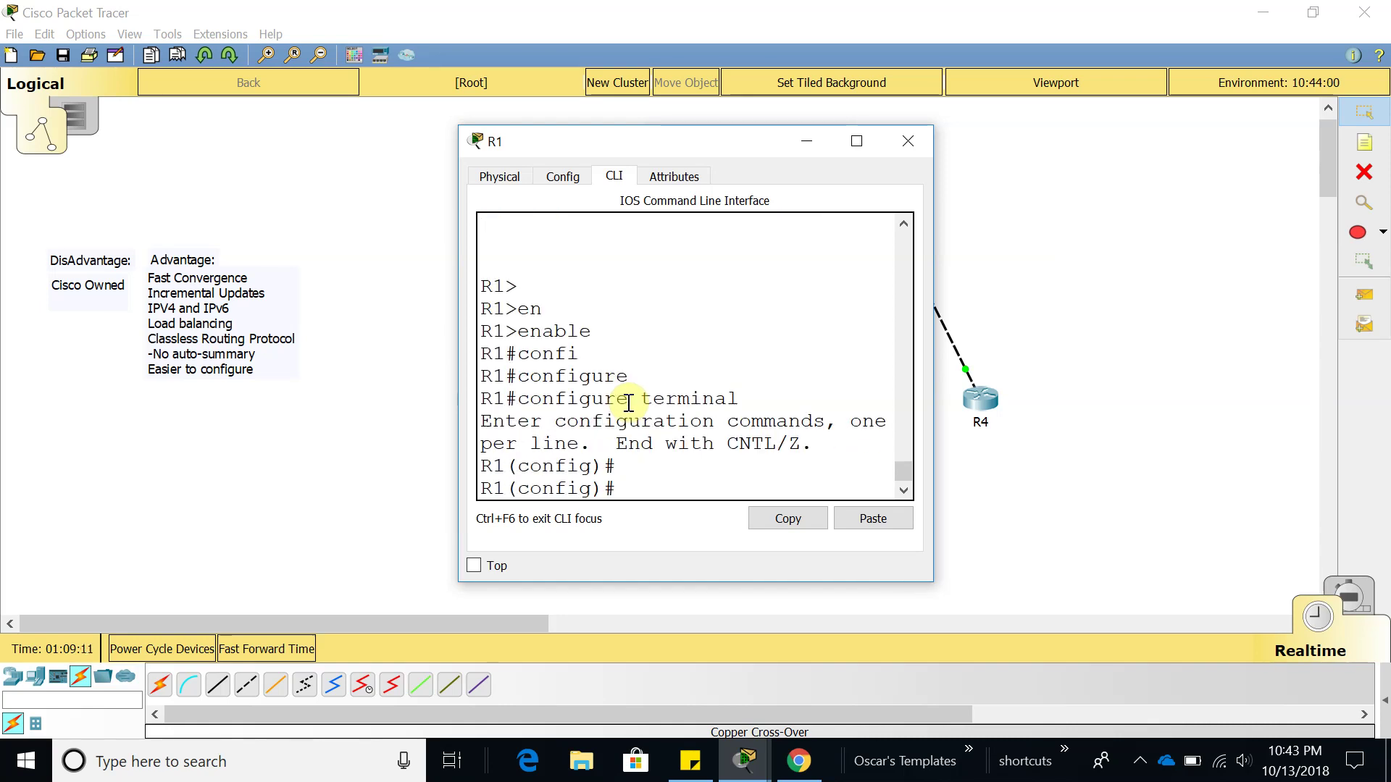
pyautogui.write('rou')
pyautogui.press('Tab')
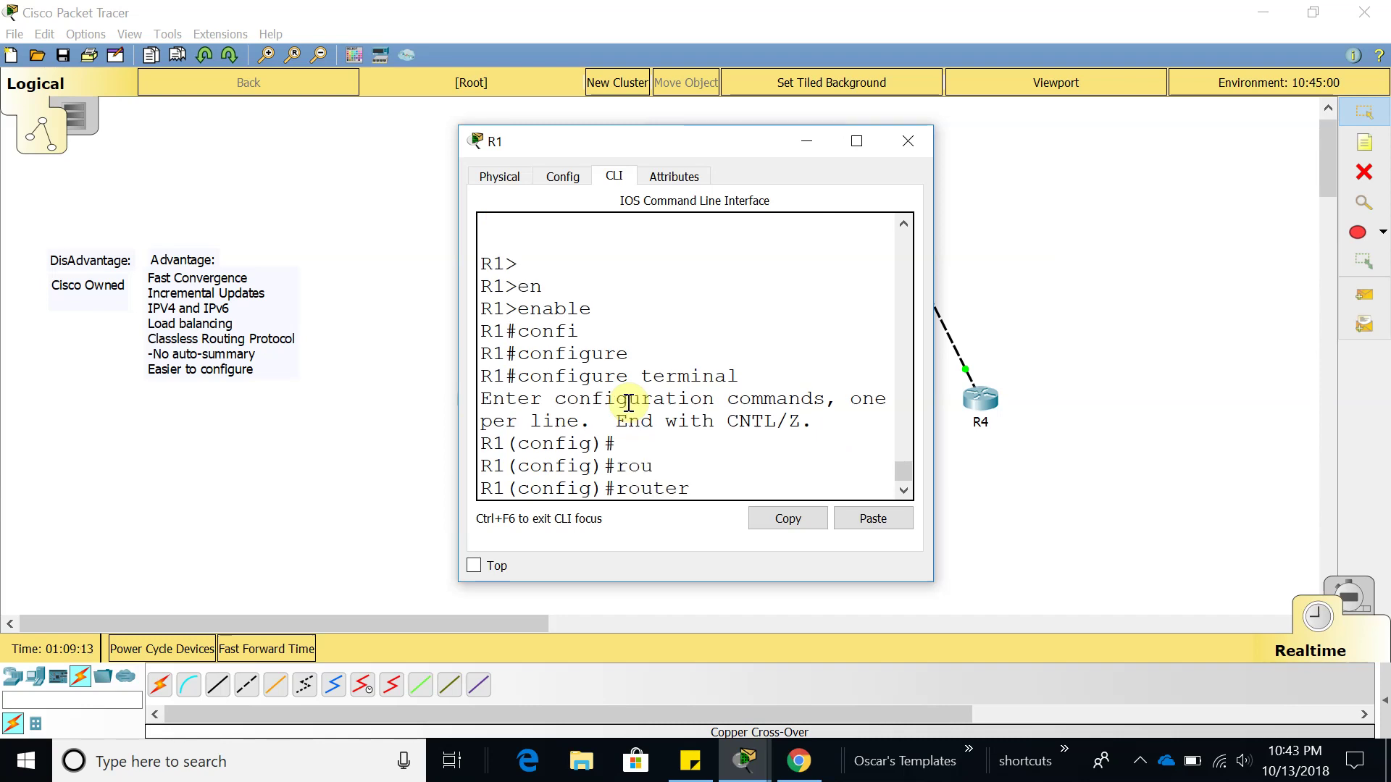
pyautogui.write('ei')
pyautogui.press('Tab')
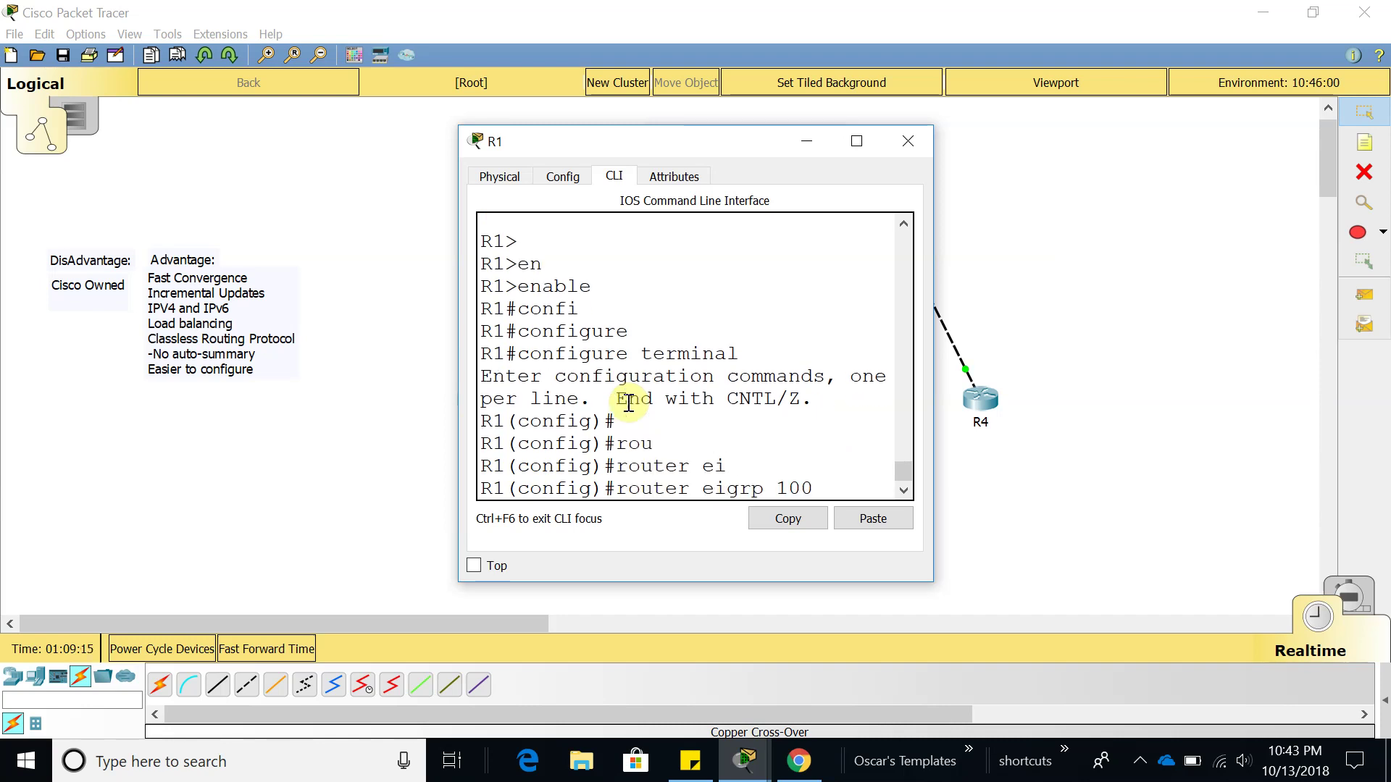
pyautogui.write('100')
pyautogui.press('Return')
# Step: Enlarge R1's console window and move it so R3, R4 and the EIGRP label stay visible
pyautogui.moveTo(728, 149); pyautogui.dragTo(956, 101)
pyautogui.moveTo(1163, 409); pyautogui.dragTo(1366, 409)
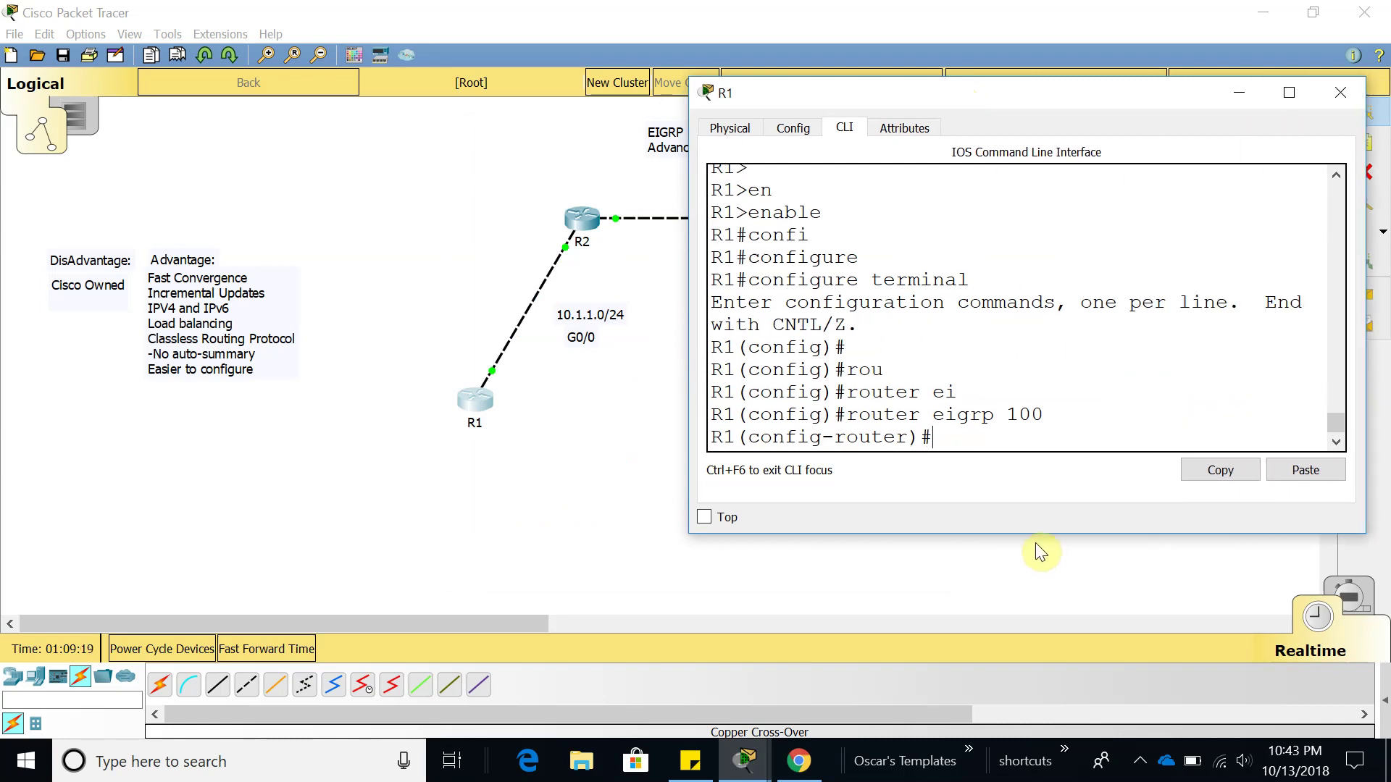
pyautogui.moveTo(1015, 534); pyautogui.dragTo(1009, 662)
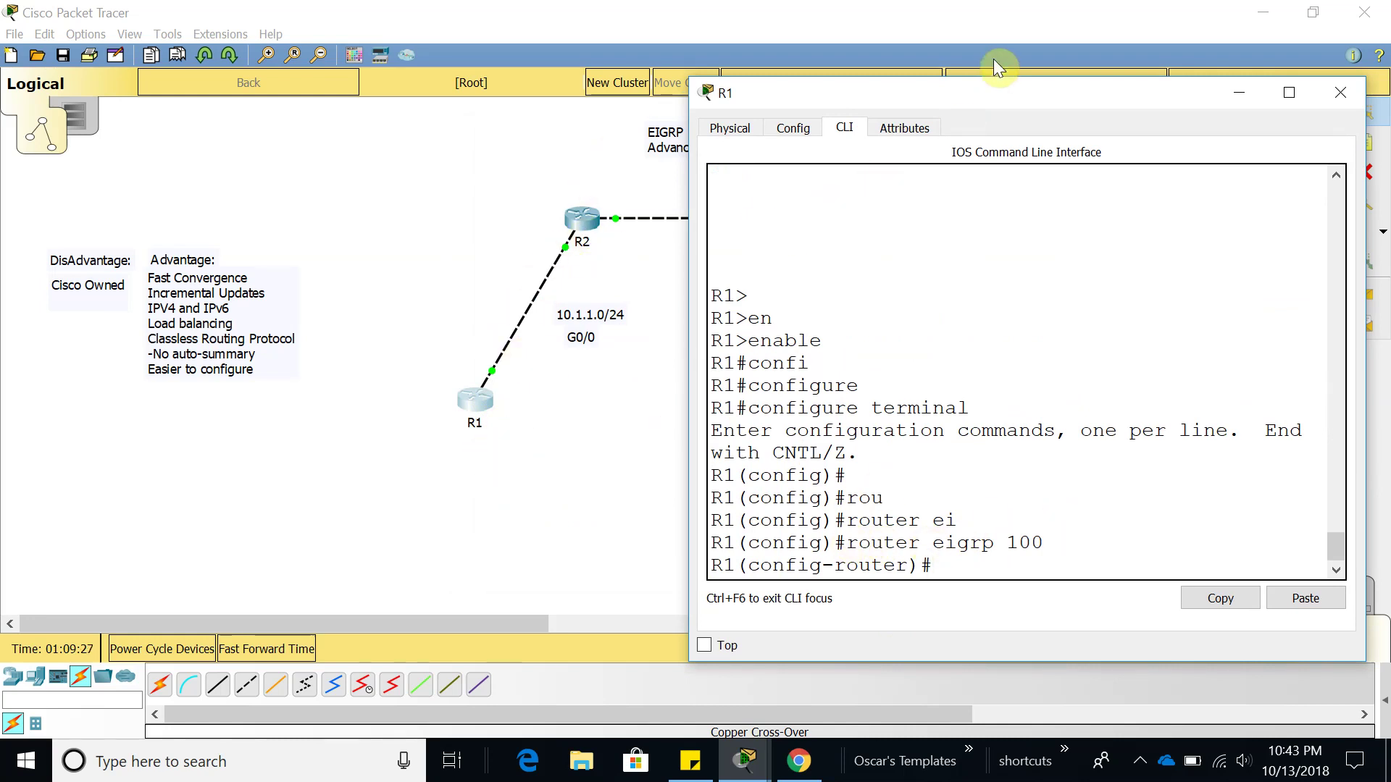
pyautogui.click(990, 95)
pyautogui.moveTo(635, 122); pyautogui.dragTo(1119, 94)
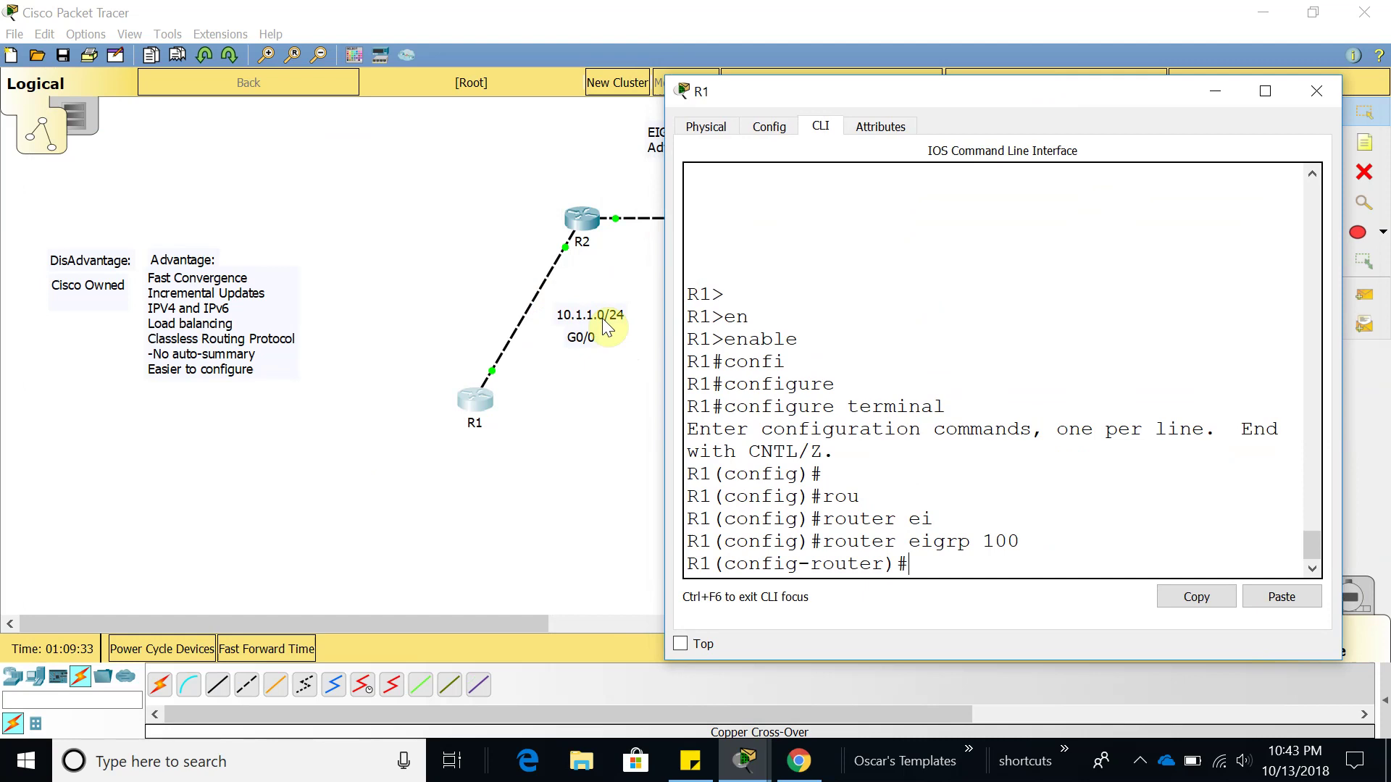
pyautogui.moveTo(862, 99); pyautogui.dragTo(442, 207)
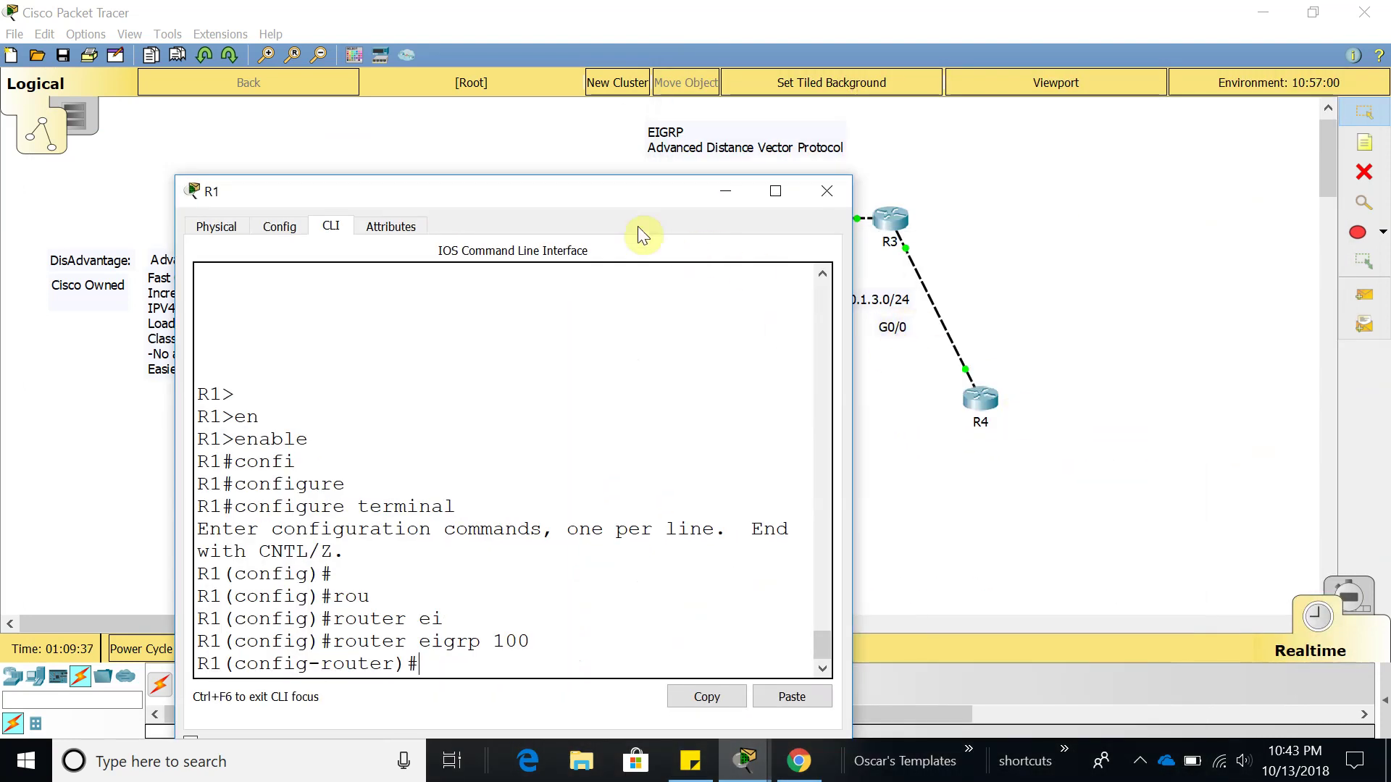
pyautogui.moveTo(599, 187); pyautogui.dragTo(1094, 67)
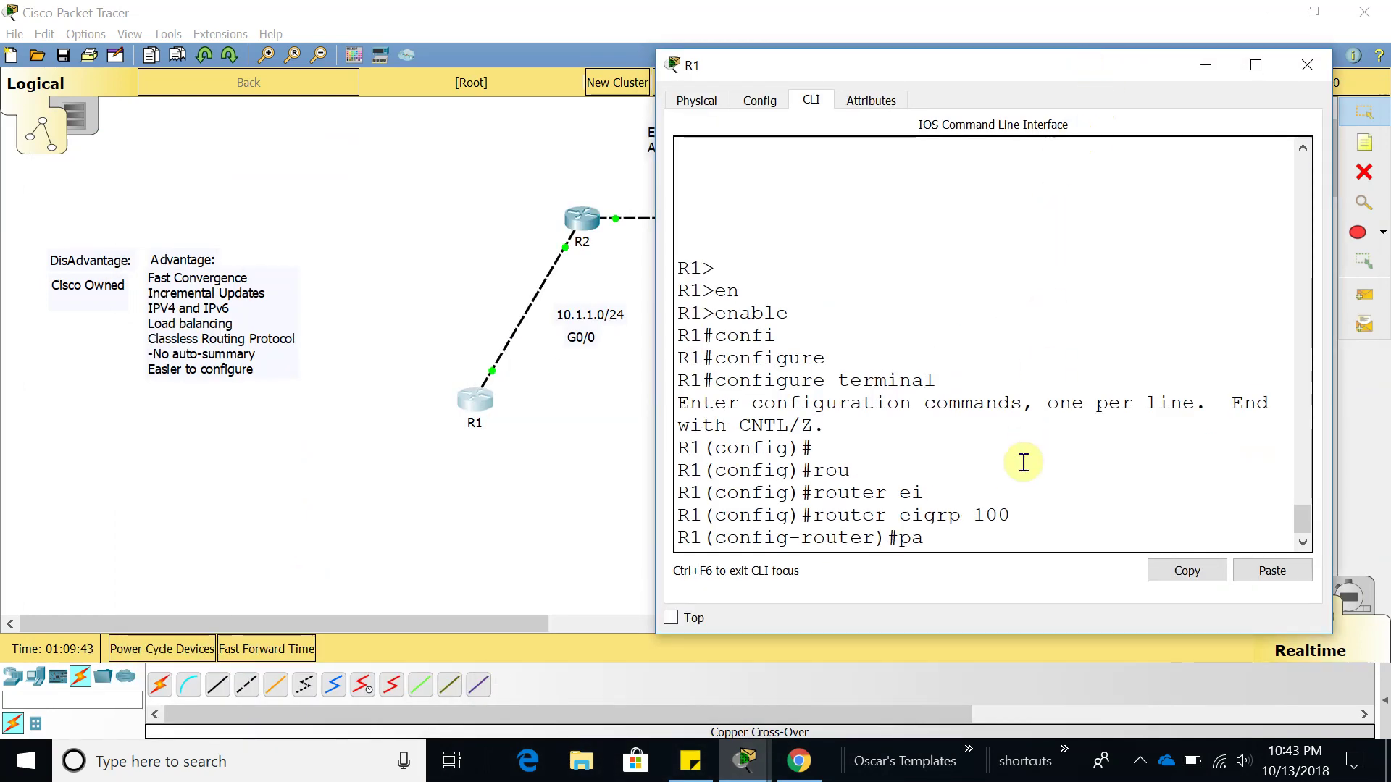
# Step: List passive-interface options with ?, then apply passive-interface gigabitEthernet 0/0, dropping neighbor 10.1.1.2
pyautogui.press('Tab')
pyautogui.write('?')
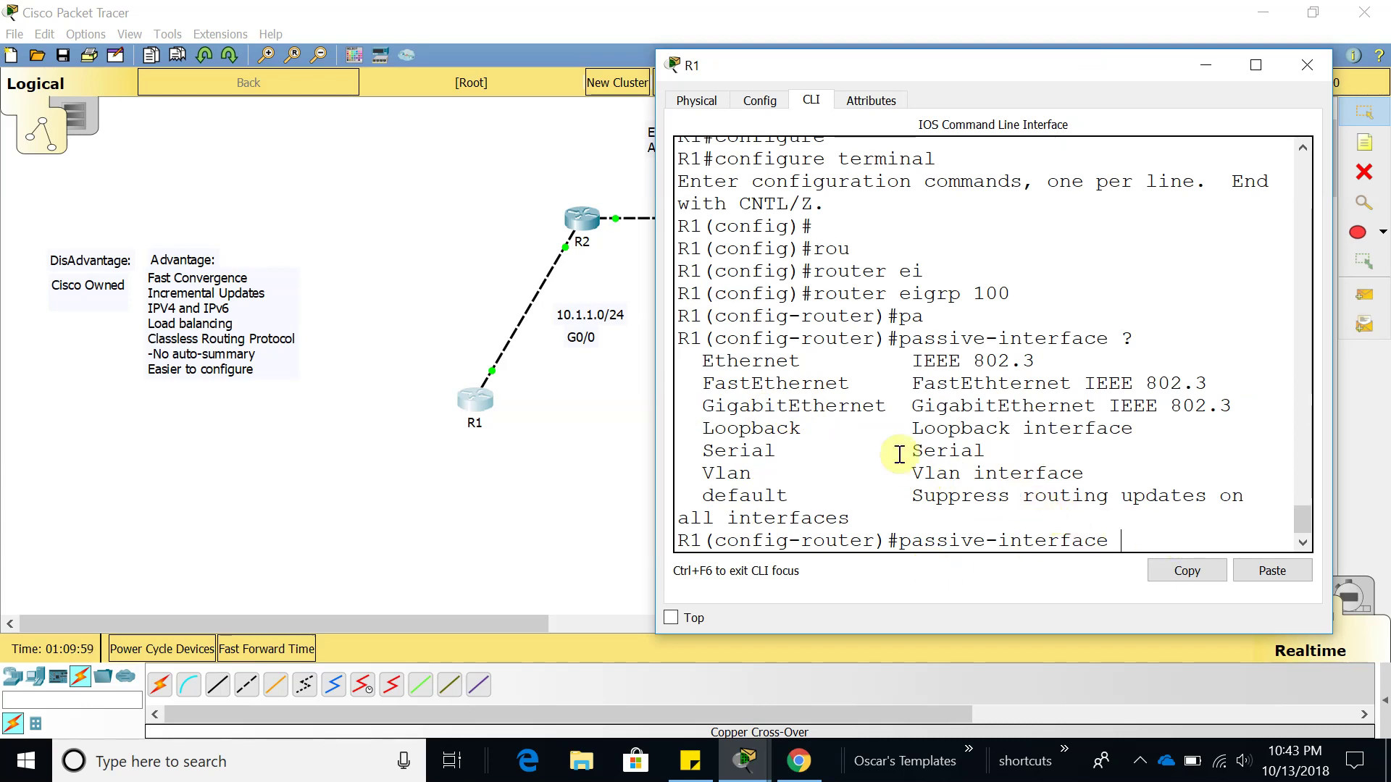
pyautogui.press('Tab')
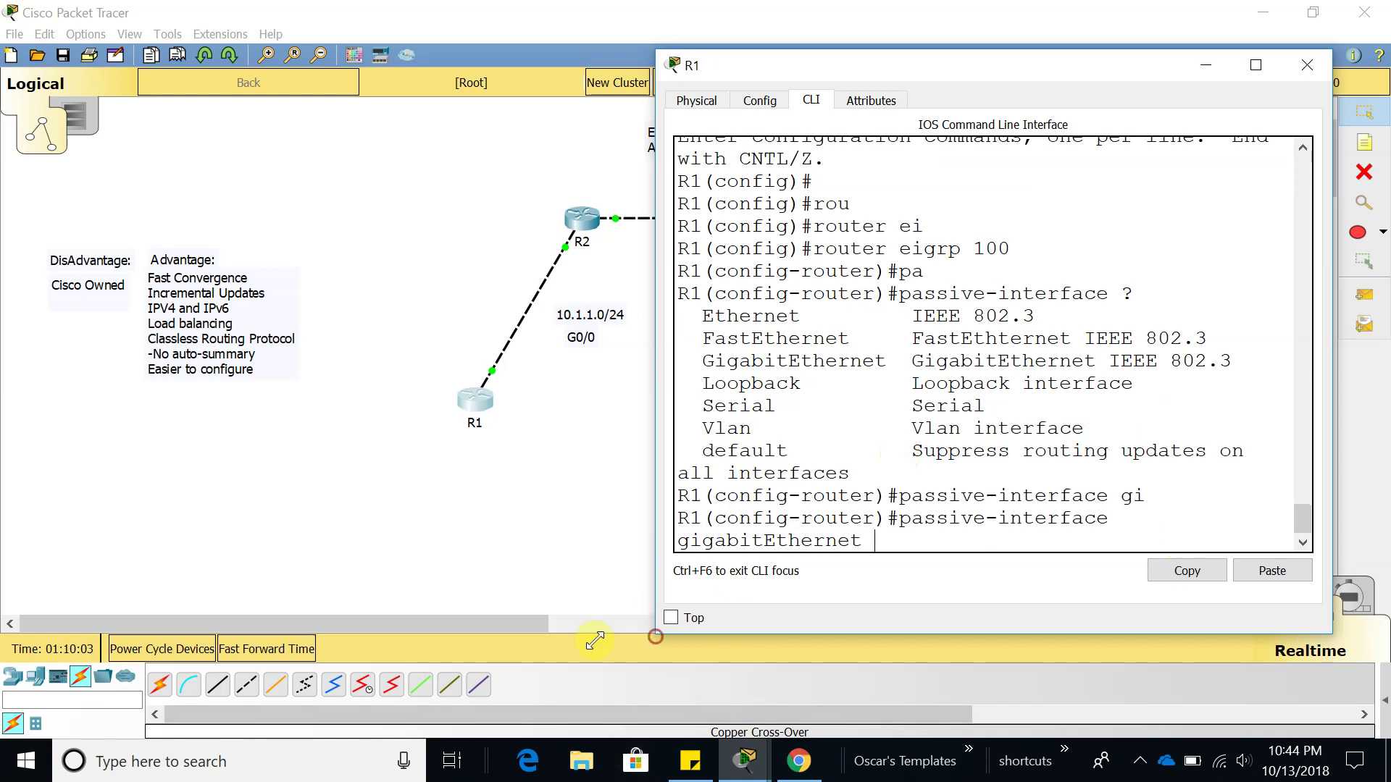
pyautogui.moveTo(655, 637); pyautogui.dragTo(561, 638)
pyautogui.moveTo(770, 77); pyautogui.dragTo(855, 72)
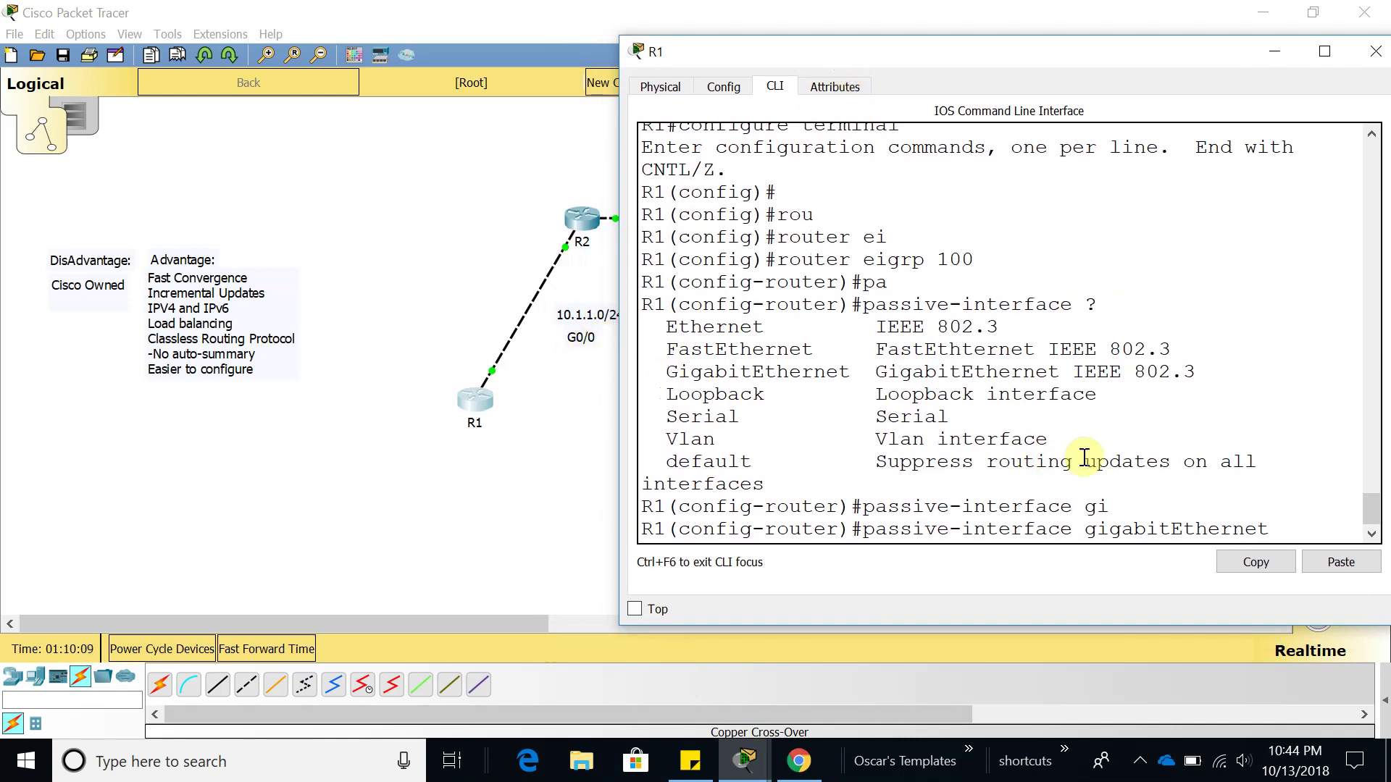
pyautogui.press('Return')
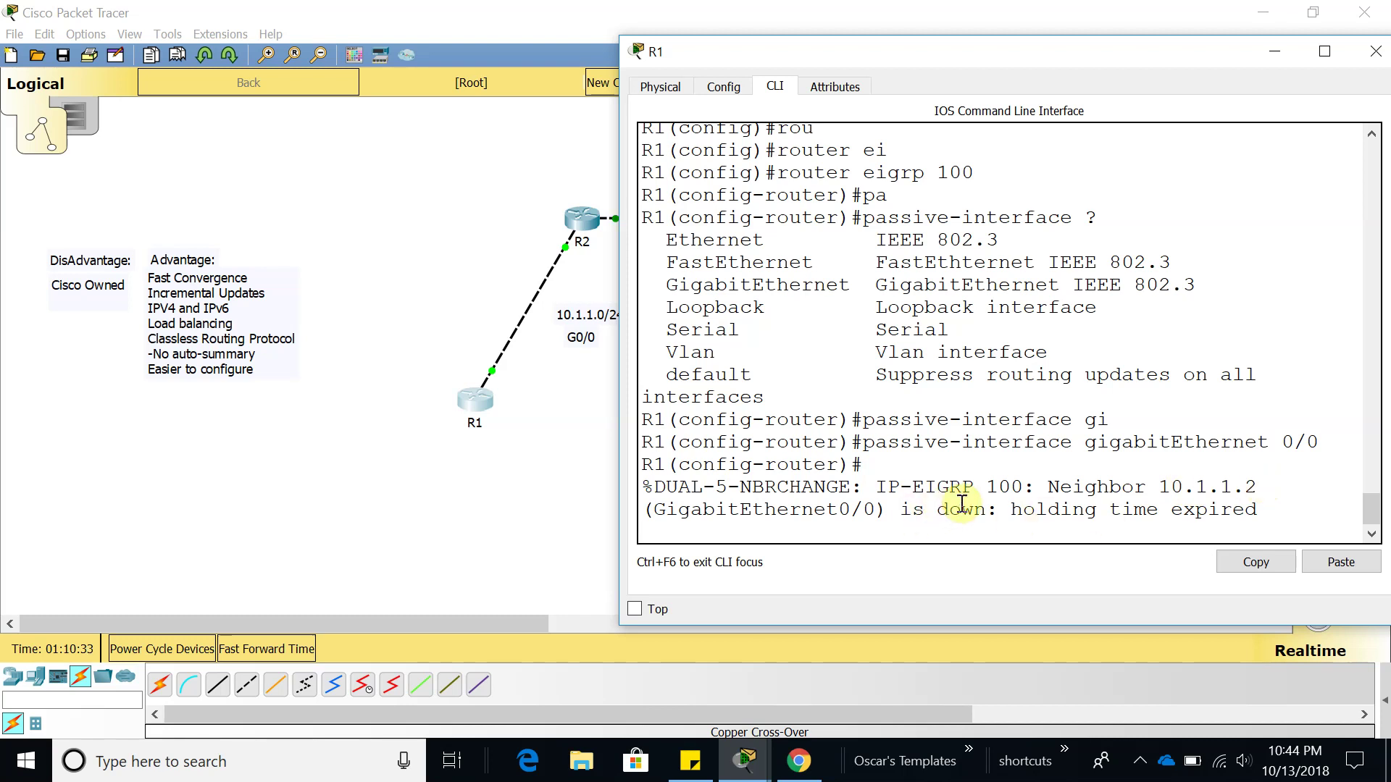
pyautogui.moveTo(1012, 508); pyautogui.dragTo(1261, 507)
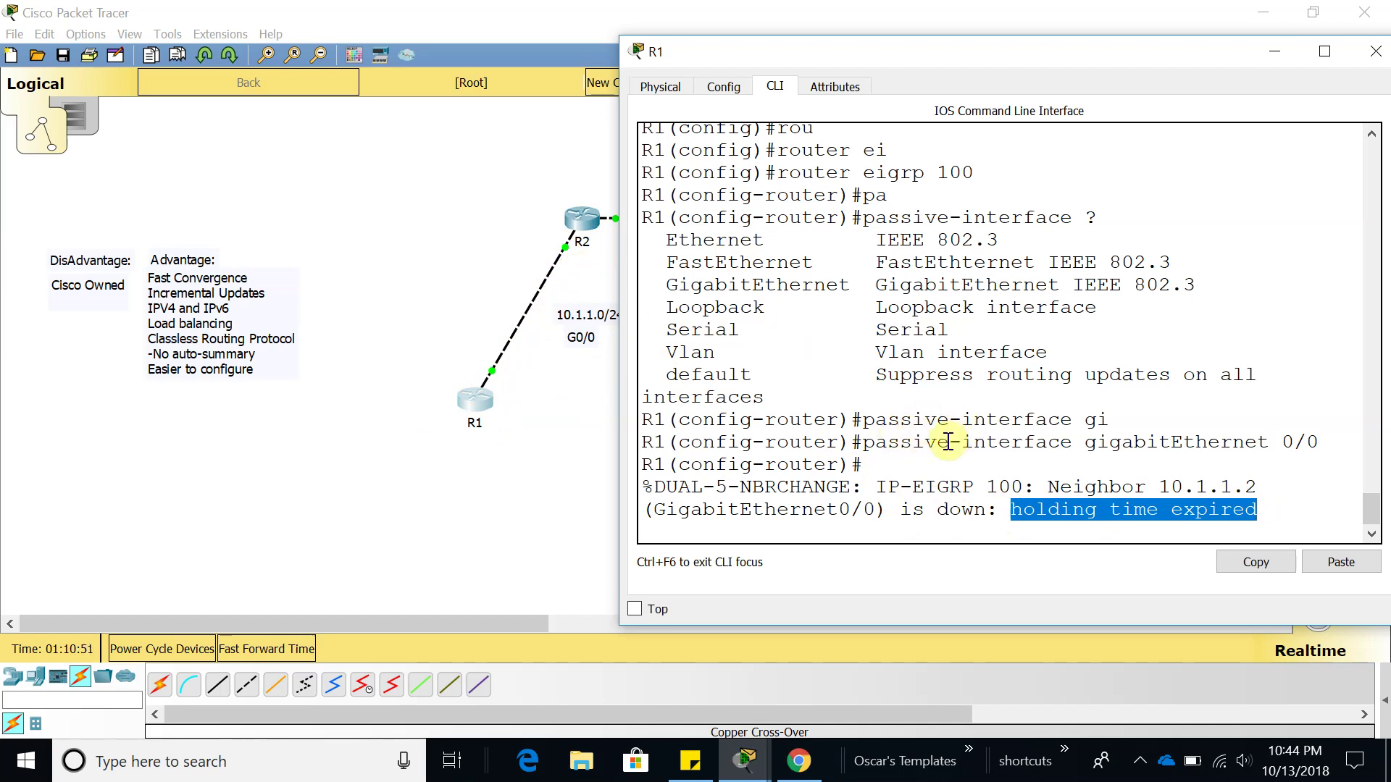
pyautogui.moveTo(864, 435); pyautogui.dragTo(1320, 443)
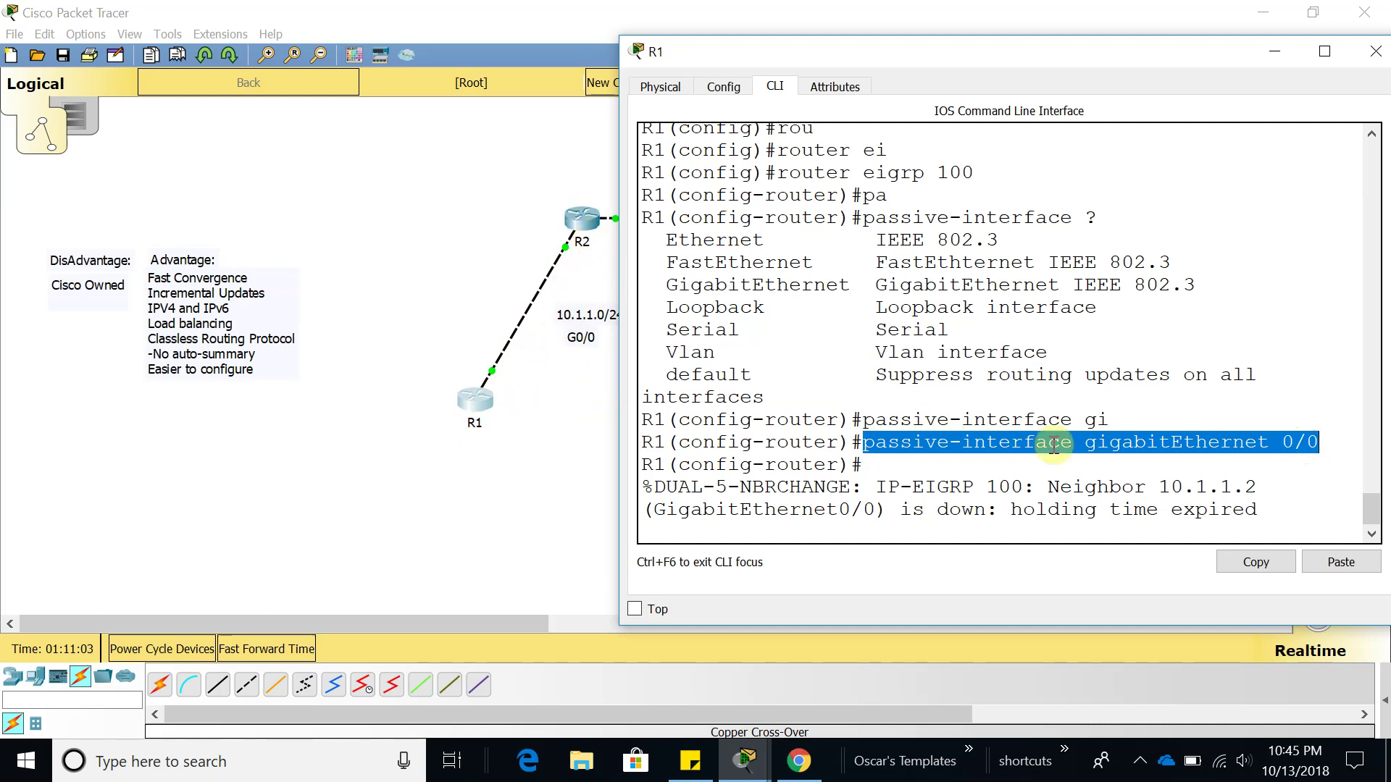
# Step: Leave configuration mode with end and run show ip eigrp neighbors, which lists none
pyautogui.click(1226, 534)
pyautogui.press('Return')
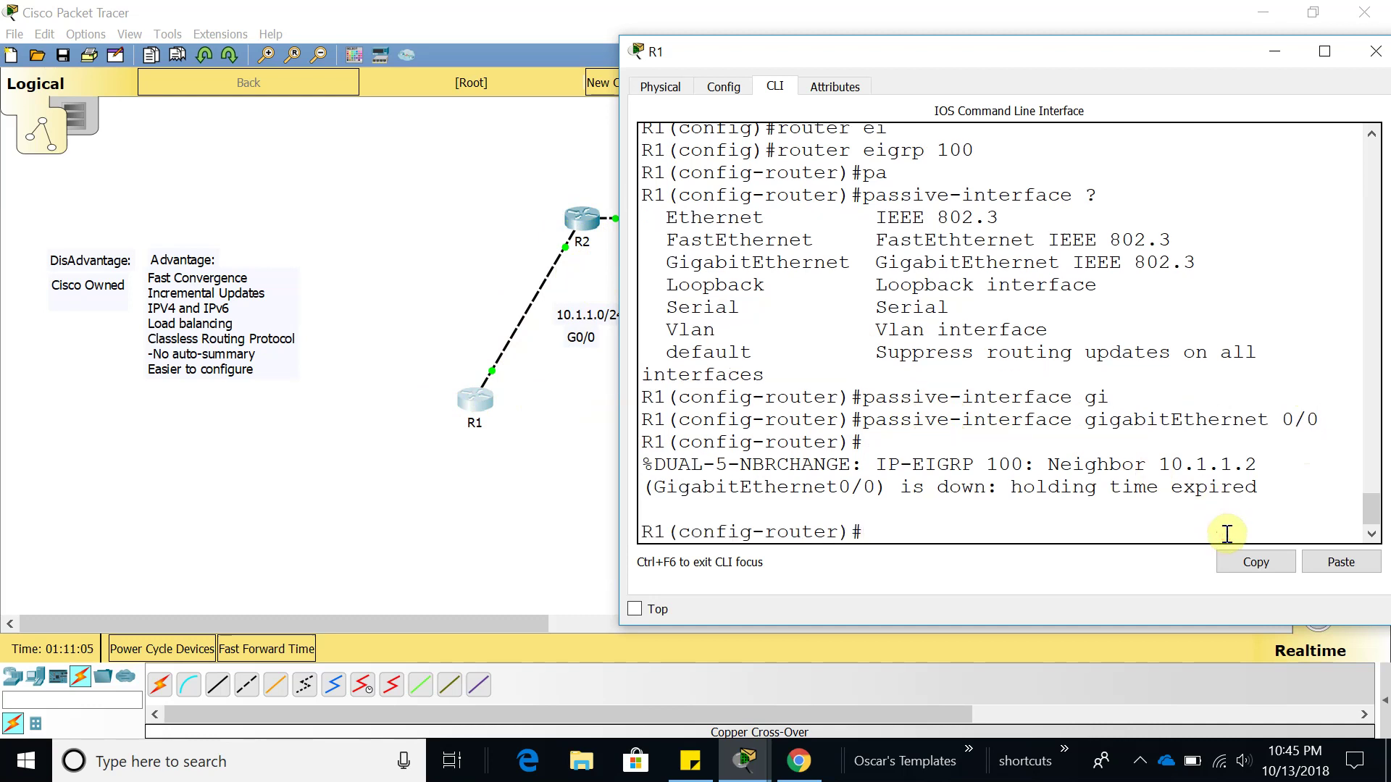
pyautogui.write('end')
pyautogui.press('Return')
pyautogui.press('Return')
pyautogui.press('Return')
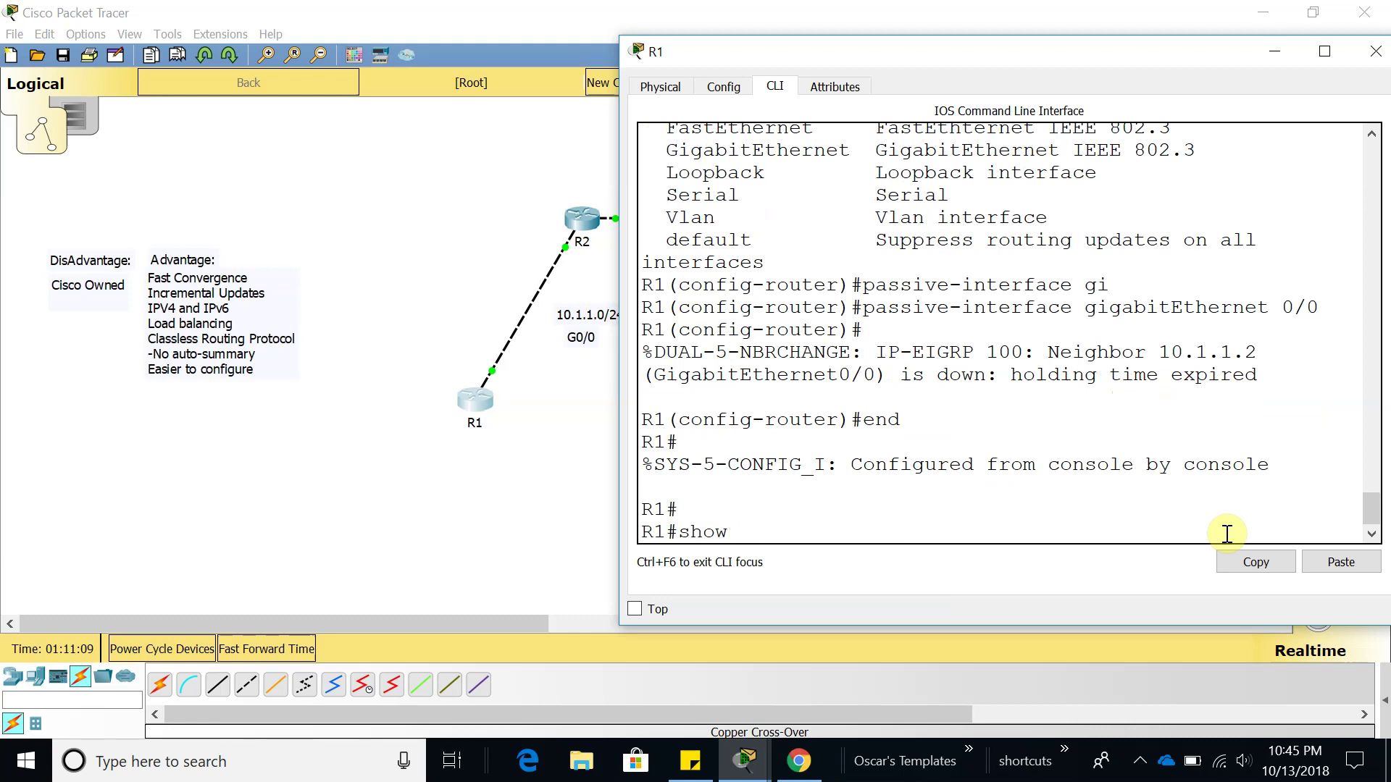
pyautogui.write('show ip e')
pyautogui.press('Tab')
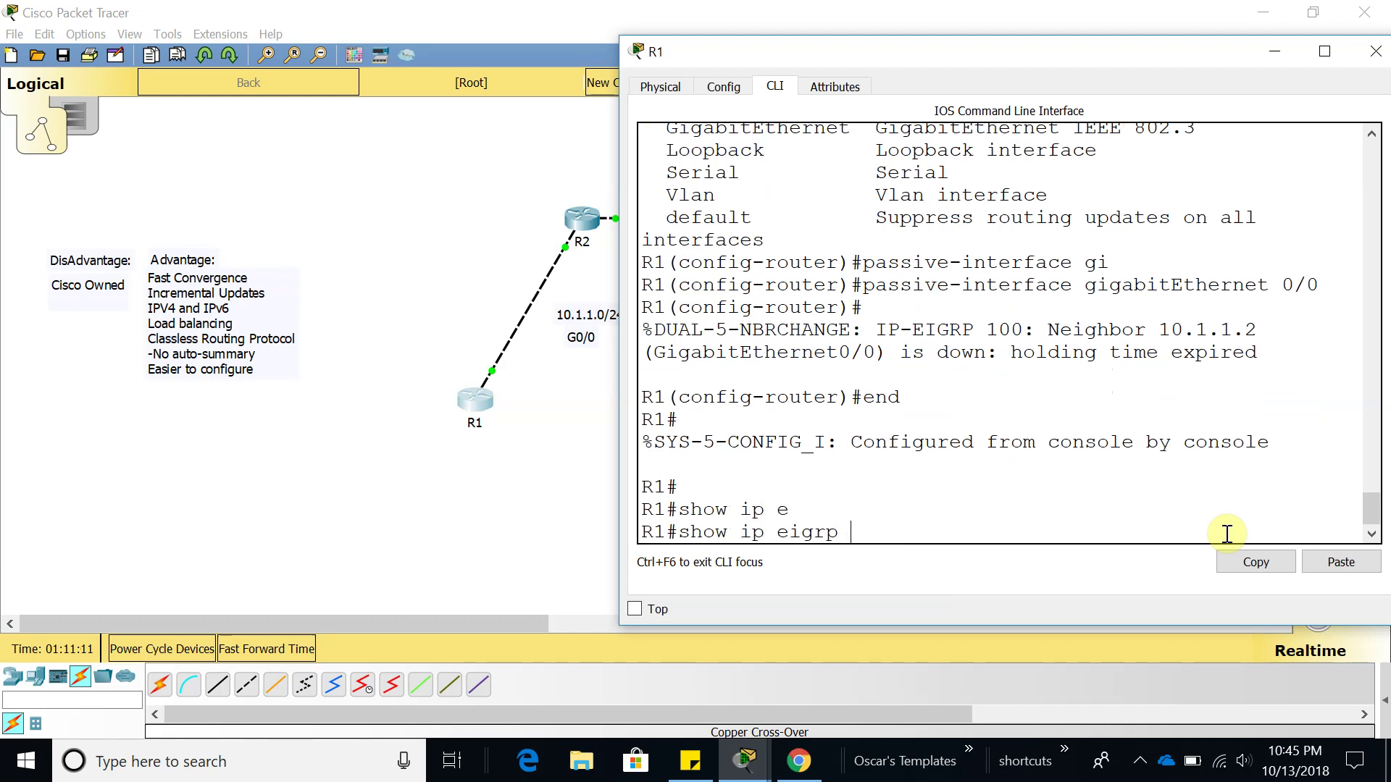
pyautogui.write('ne')
pyautogui.press('Tab')
pyautogui.press('Return')
pyautogui.press('Return')
pyautogui.press('Return')
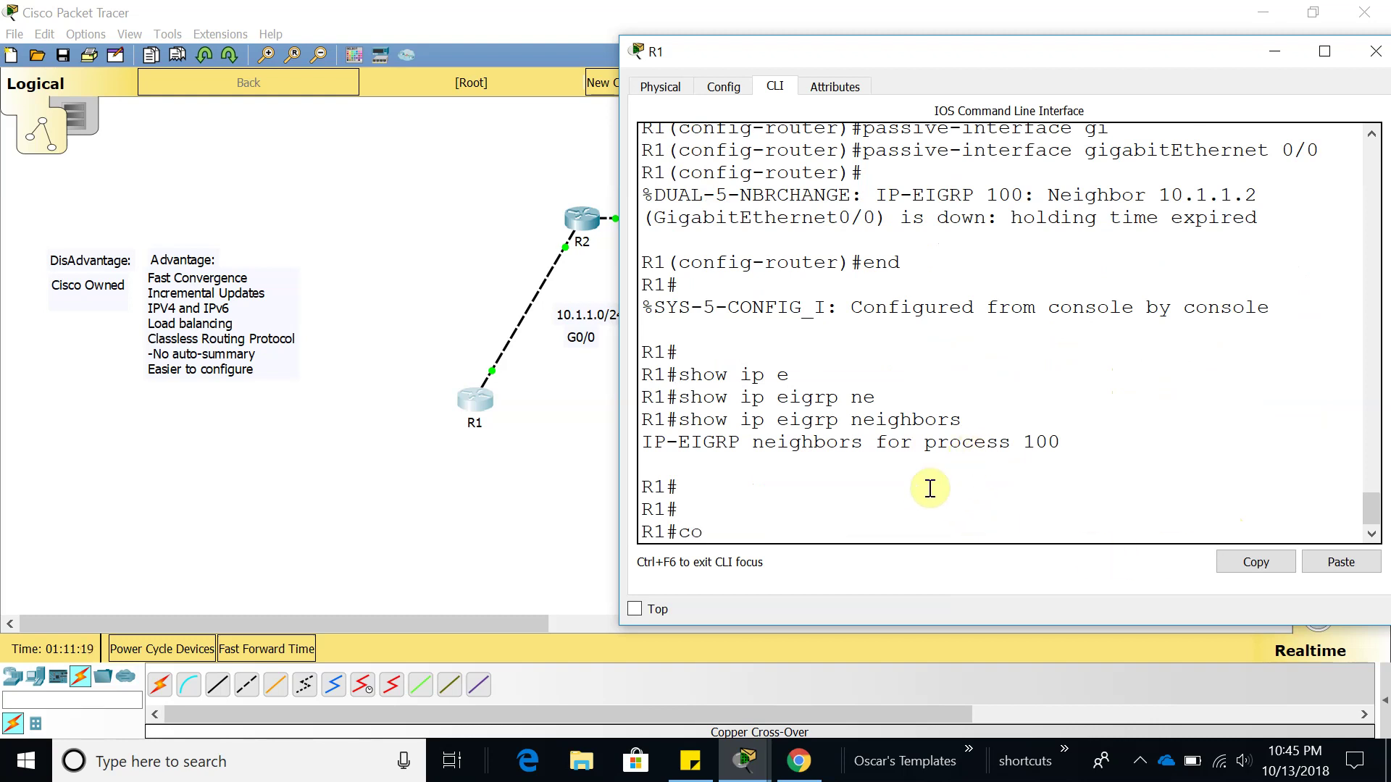
# Step: Re-enter router configuration for EIGRP process 100 on R1
pyautogui.press('Return')
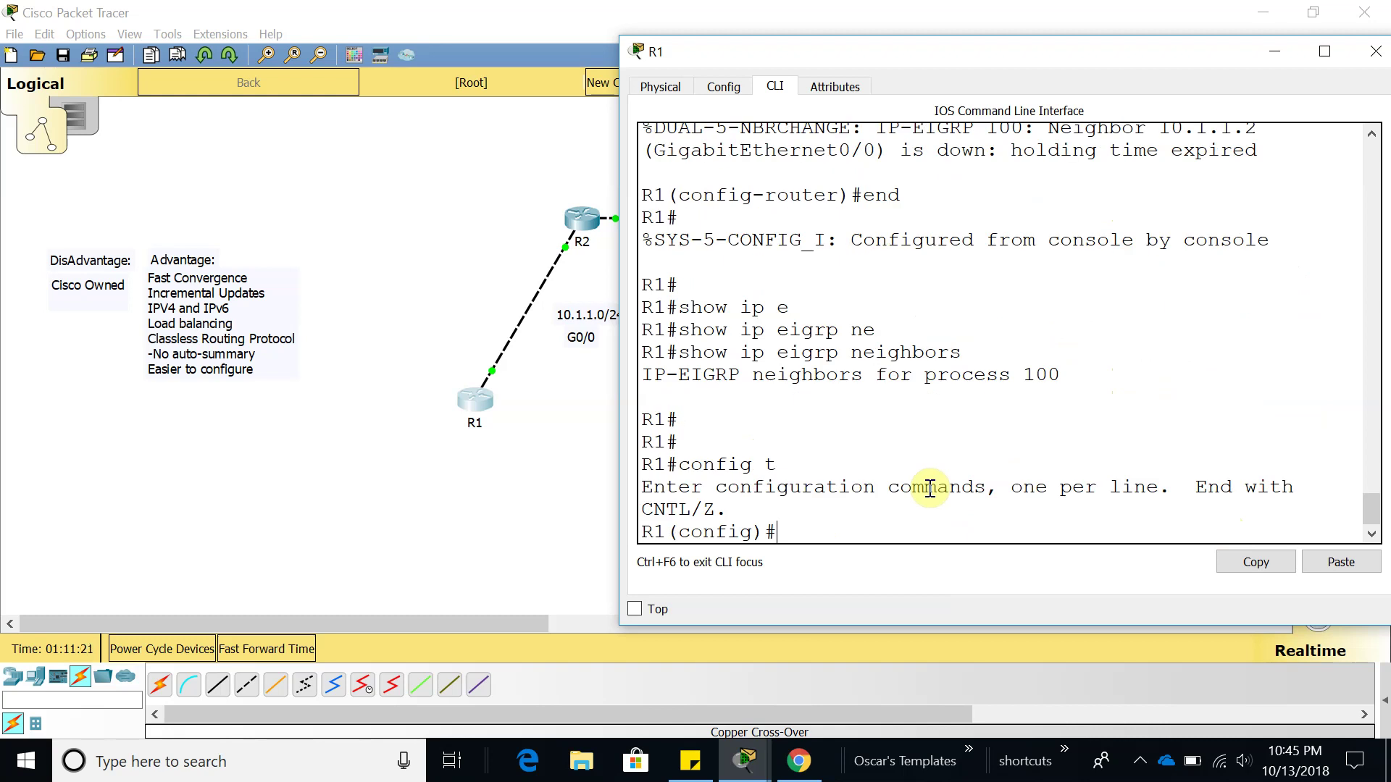
pyautogui.write('e')
pyautogui.press('Tab')
pyautogui.press('BackSpace')
pyautogui.write('rou')
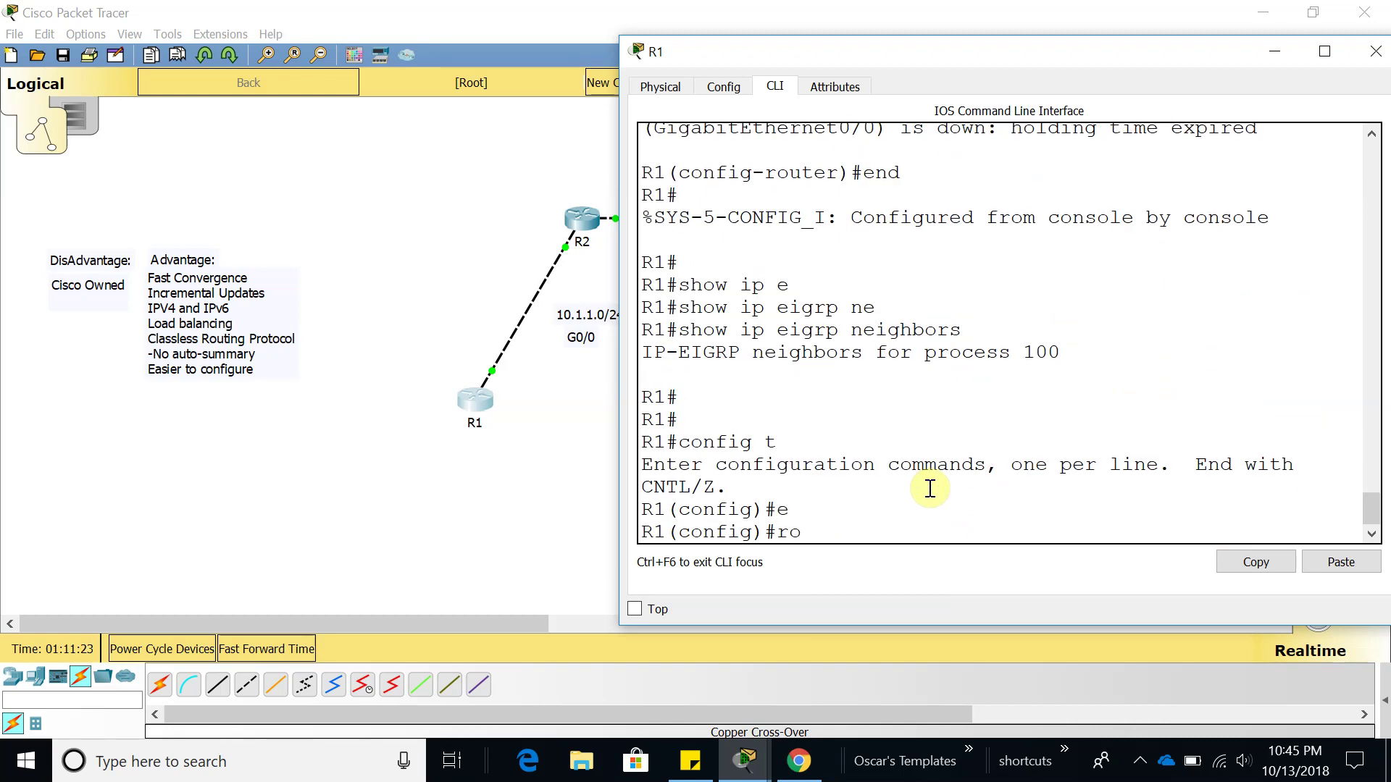
pyautogui.press('Tab')
pyautogui.write('e')
pyautogui.press('Tab')
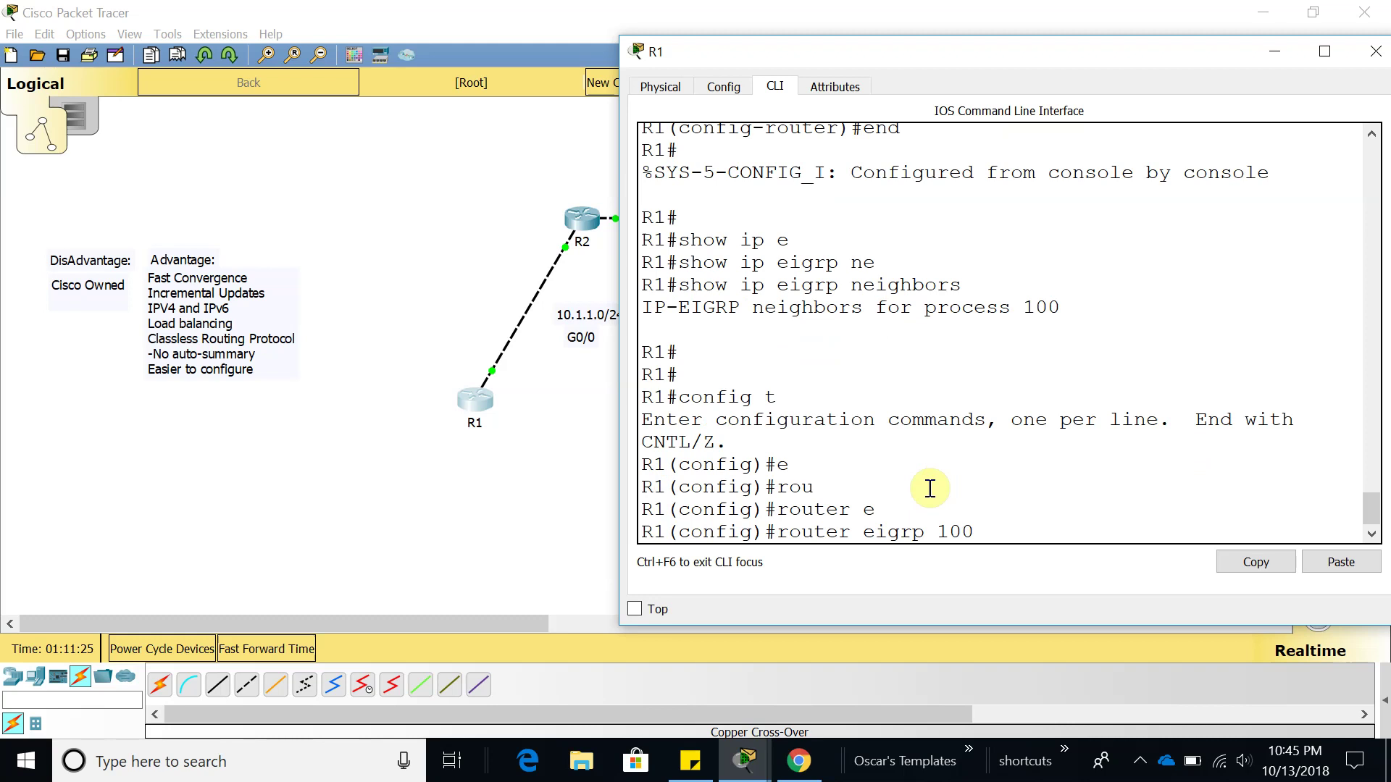
pyautogui.write('100')
pyautogui.press('Return')
# Step: Run no passive-interface gigabitEthernet 0/0 from history and confirm the new adjacency with 10.1.1.2
pyautogui.write('no ap')
pyautogui.press('Tab')
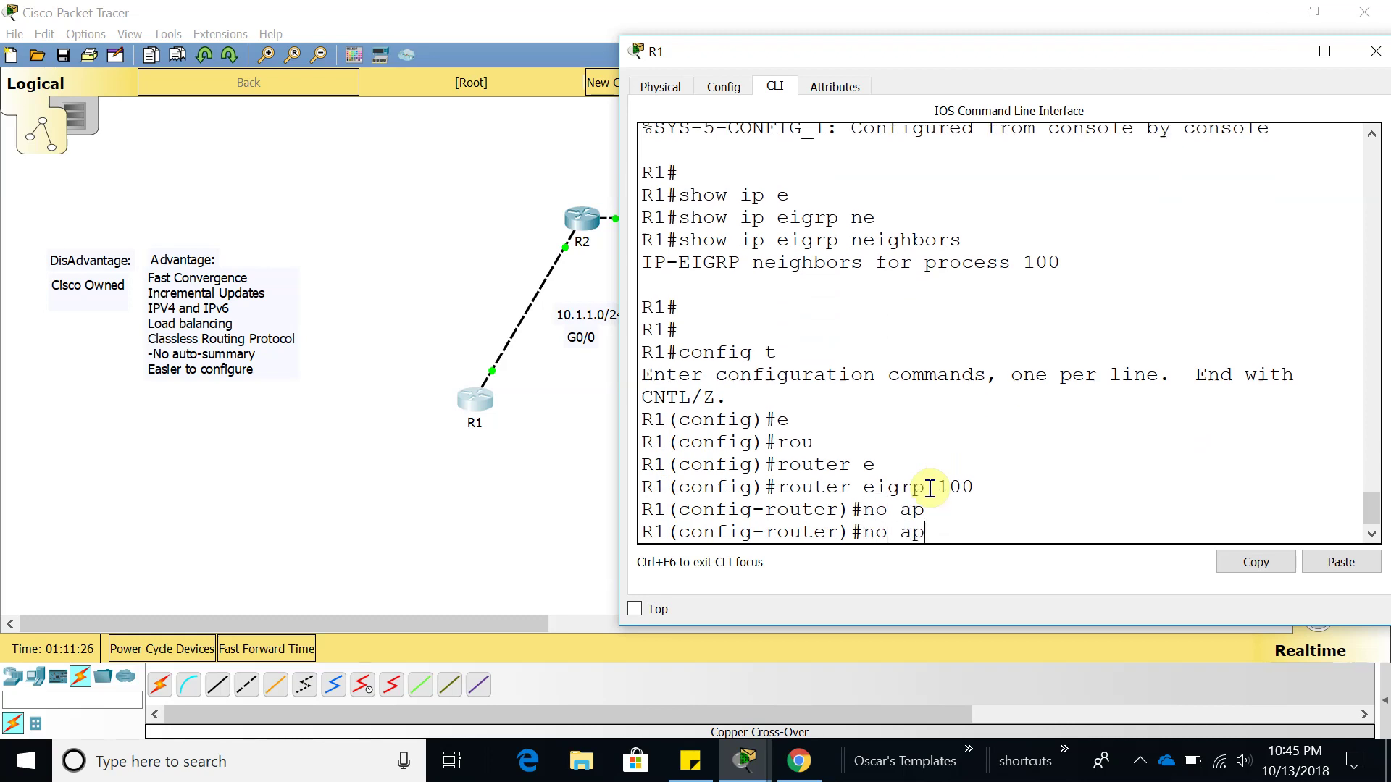
pyautogui.press('Up')
pyautogui.press('Up')
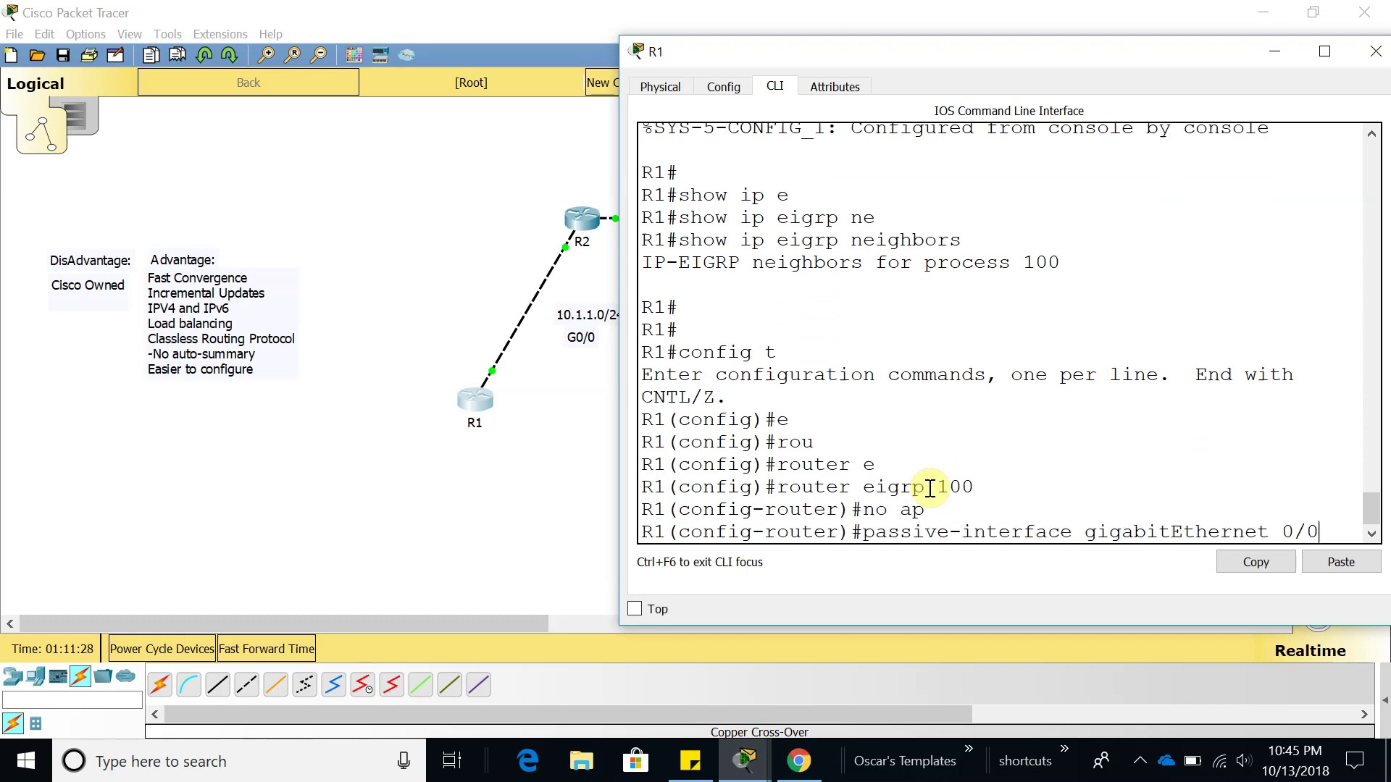
pyautogui.press('Up')
pyautogui.press('Down')
pyautogui.press('Home')
pyautogui.write('no')
pyautogui.press('Return')
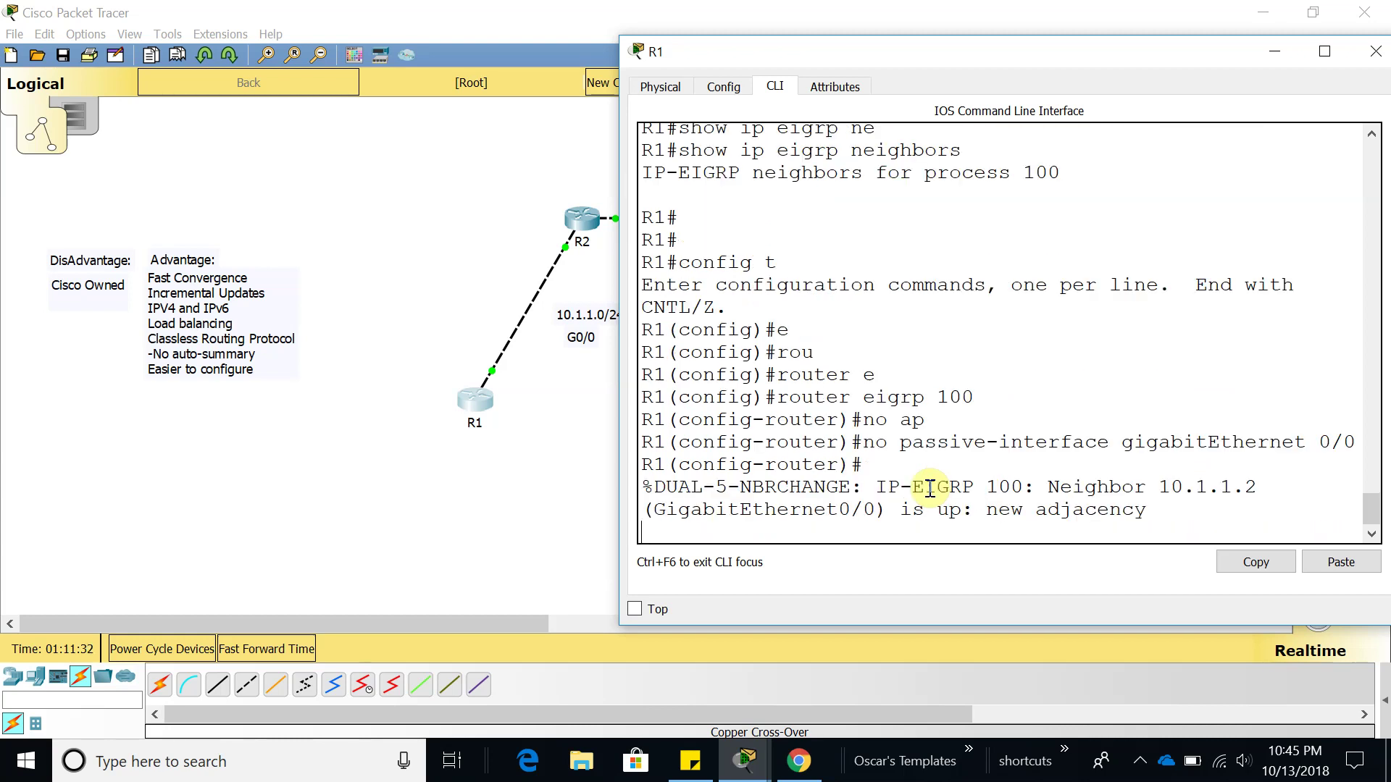
pyautogui.moveTo(1165, 512); pyautogui.dragTo(647, 486)
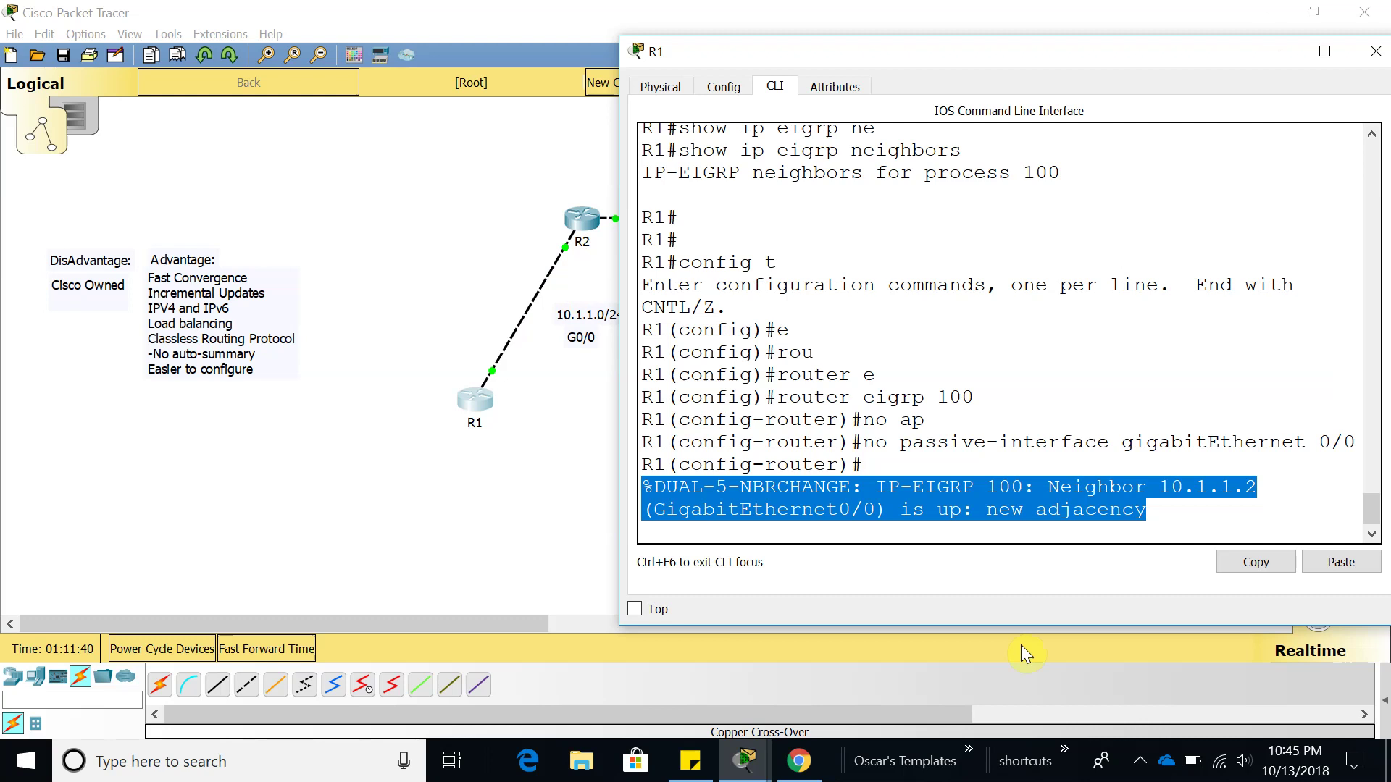
pyautogui.moveTo(866, 442); pyautogui.dragTo(1354, 443)
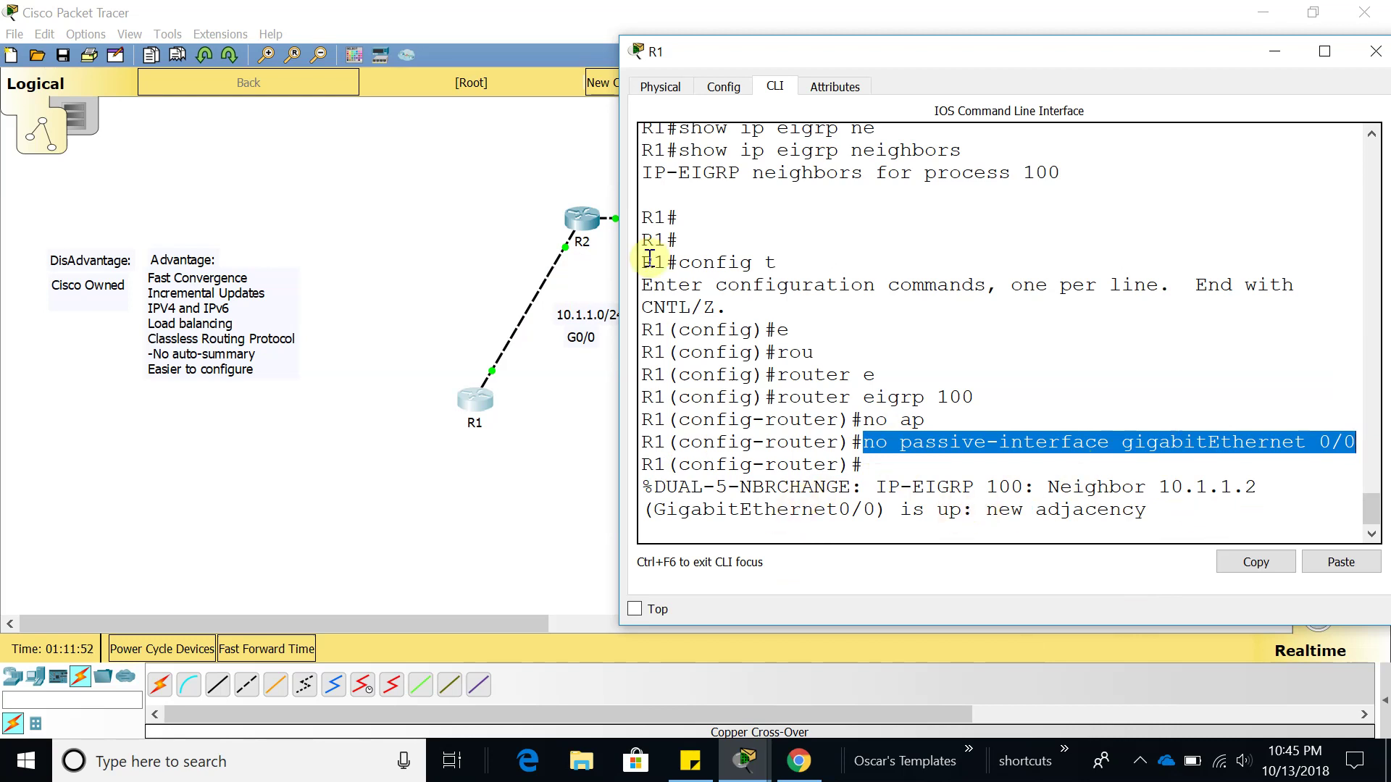
pyautogui.click(995, 525)
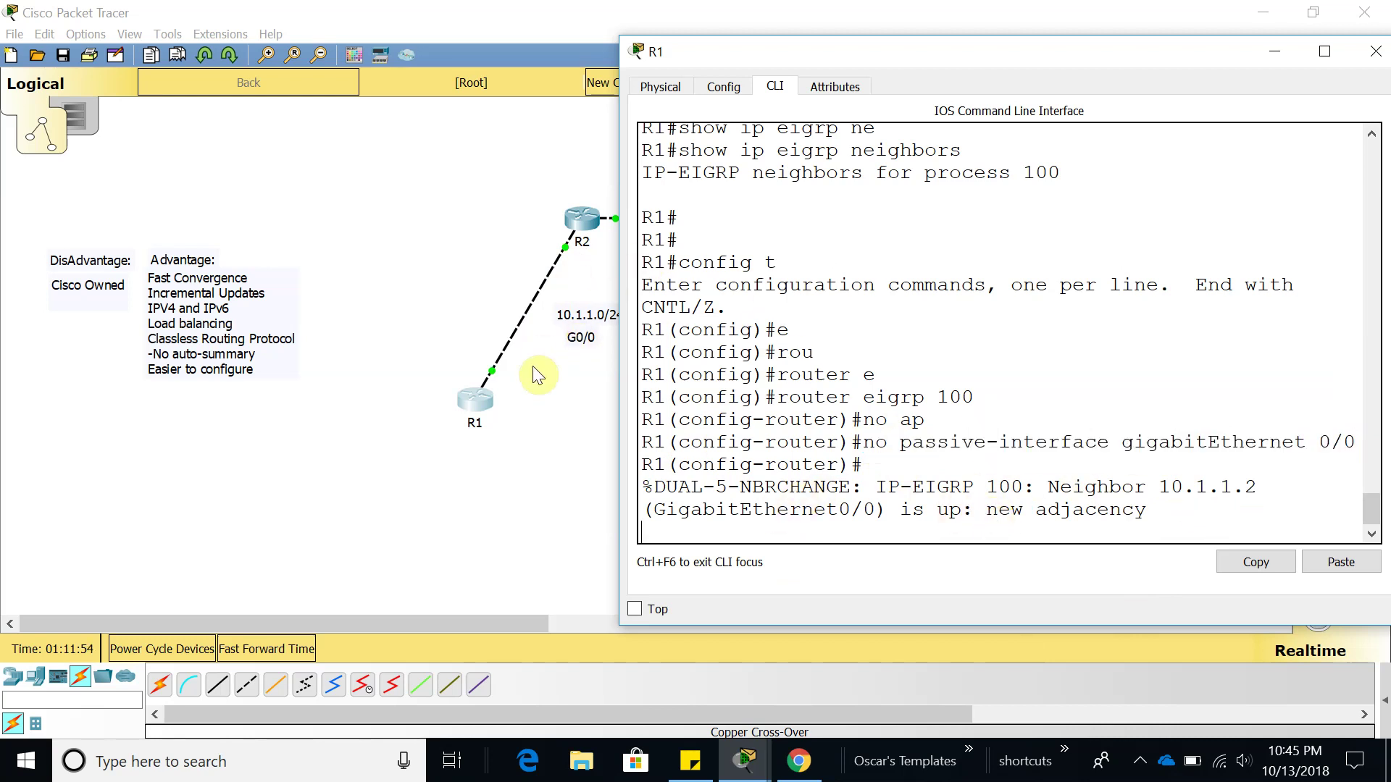
# Step: Exit configuration mode and run show ip eigrp neighbors, confirming neighbor 10.1.1.2 on Gig0/0
pyautogui.press('Return')
pyautogui.press('Return')
pyautogui.write('end')
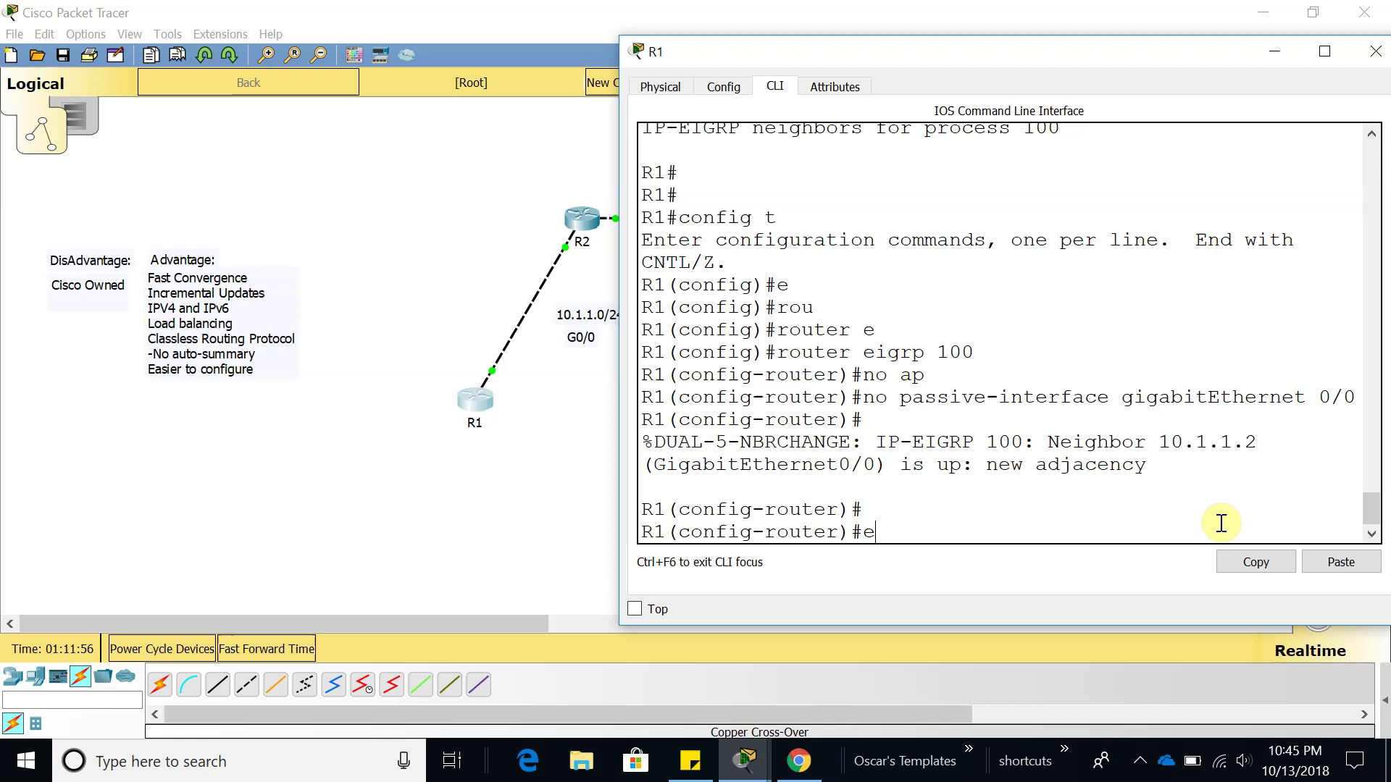
pyautogui.press('Return')
pyautogui.press('Return')
pyautogui.write('show')
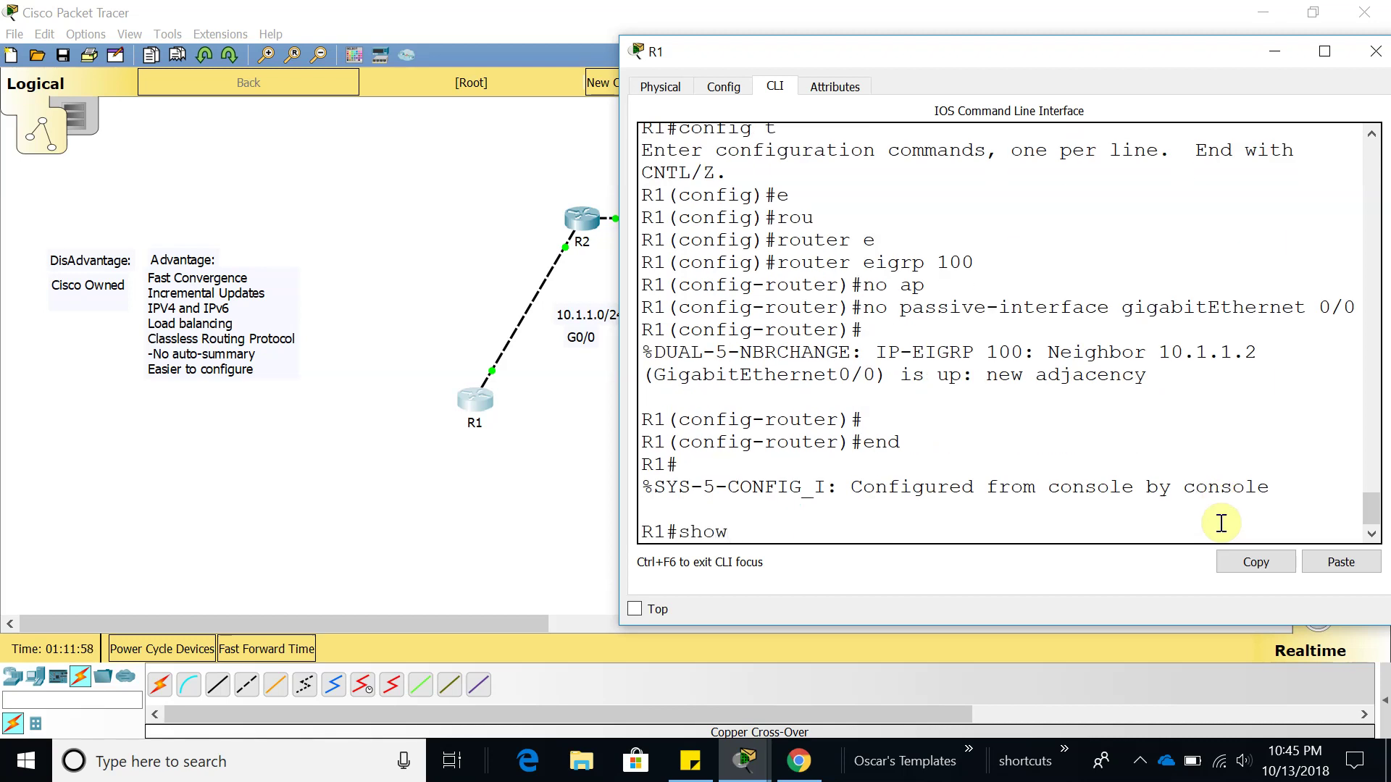
pyautogui.write(' ip e')
pyautogui.press('Tab')
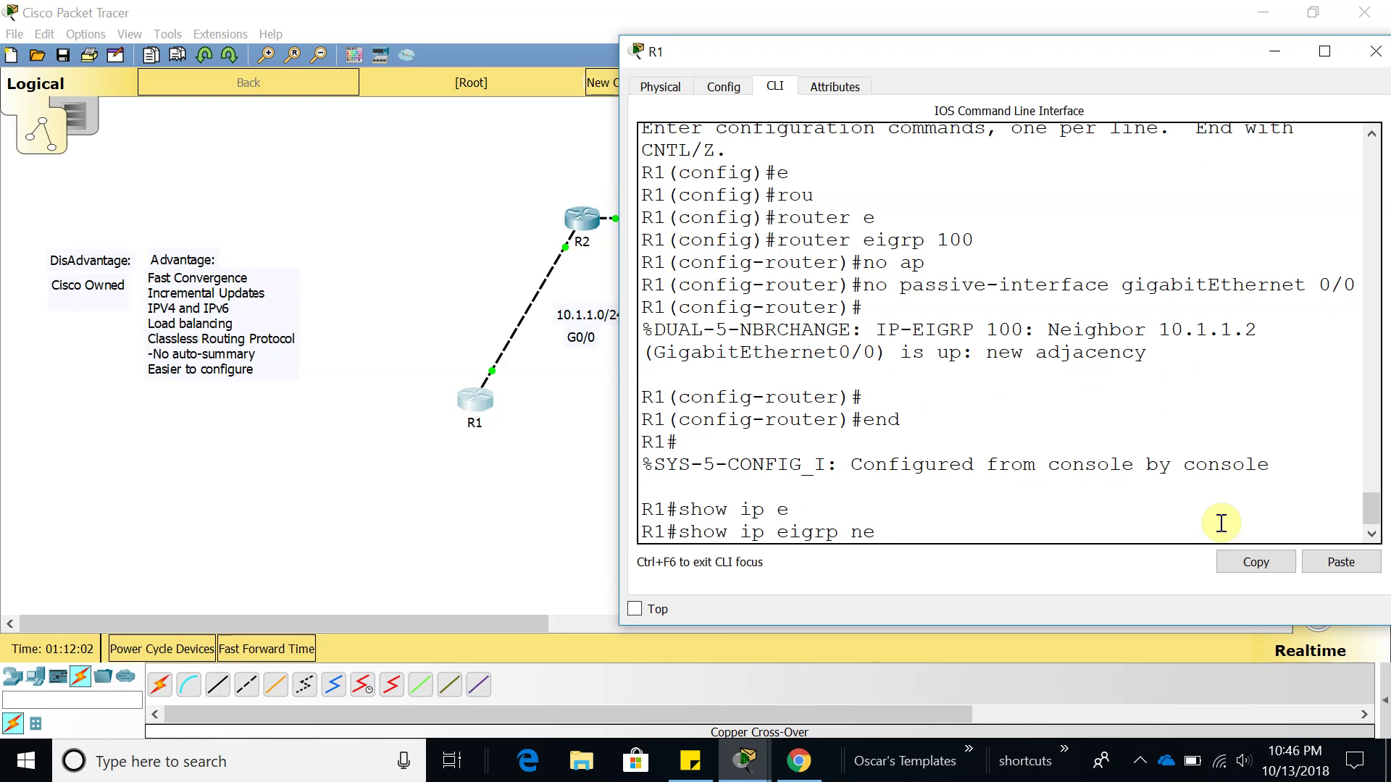
pyautogui.write('ne')
pyautogui.press('Tab')
pyautogui.press('Return')
pyautogui.press('Return')
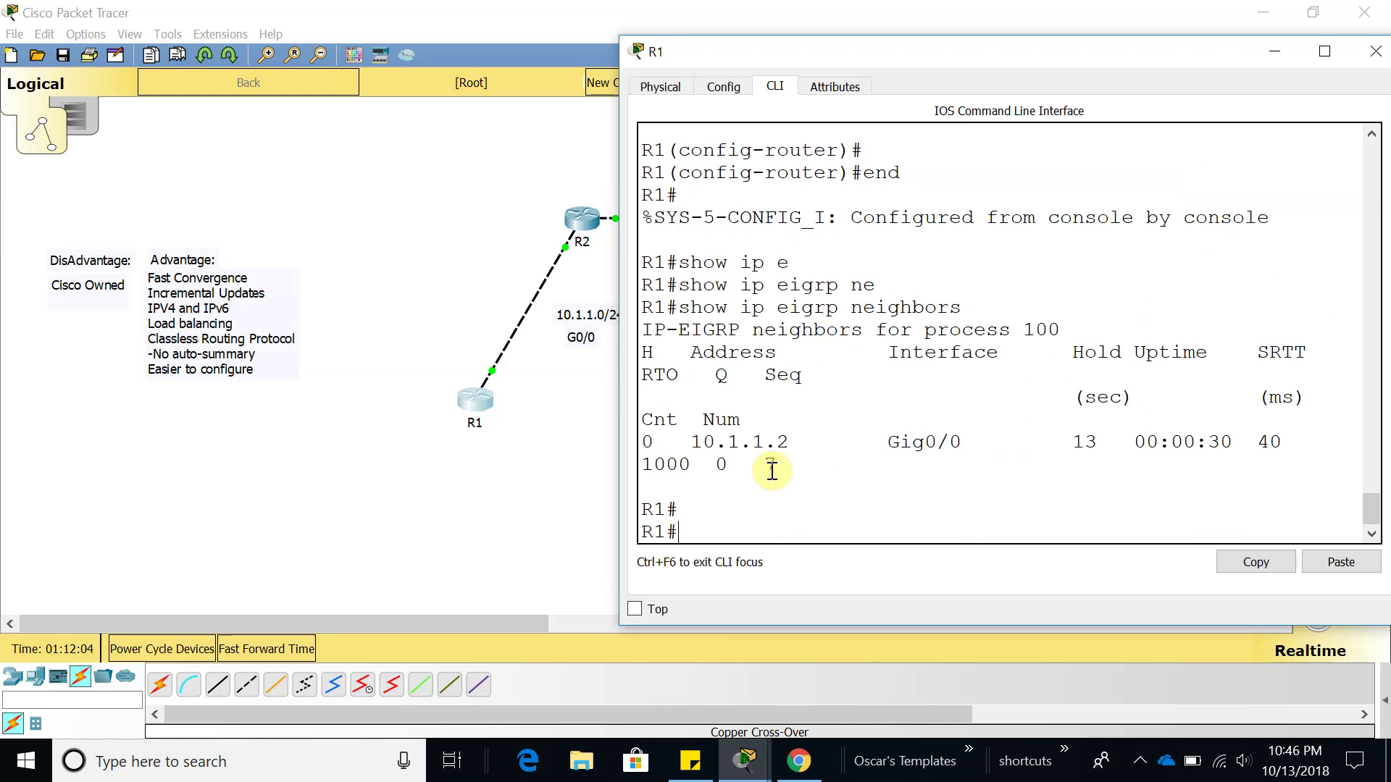
pyautogui.moveTo(800, 442); pyautogui.dragTo(690, 441)
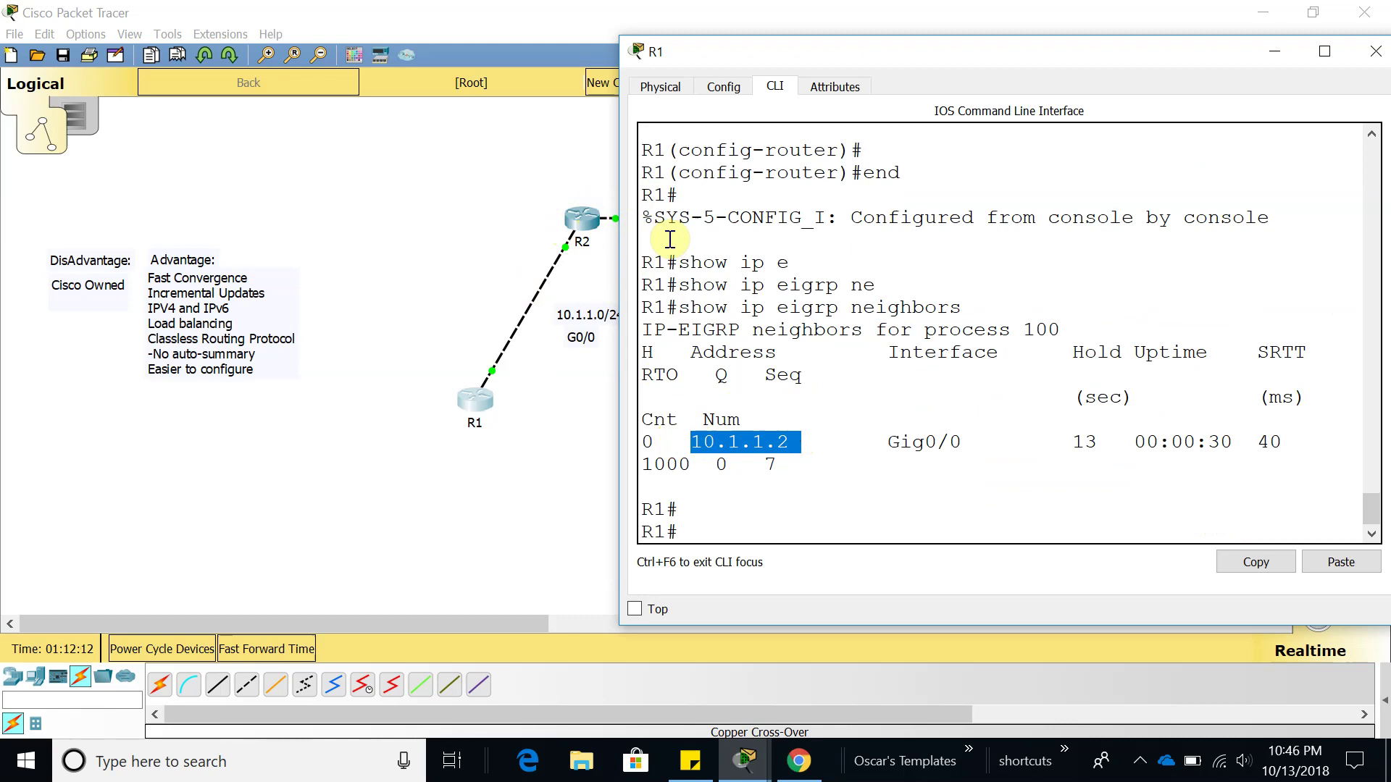
pyautogui.moveTo(828, 50); pyautogui.dragTo(957, 49)
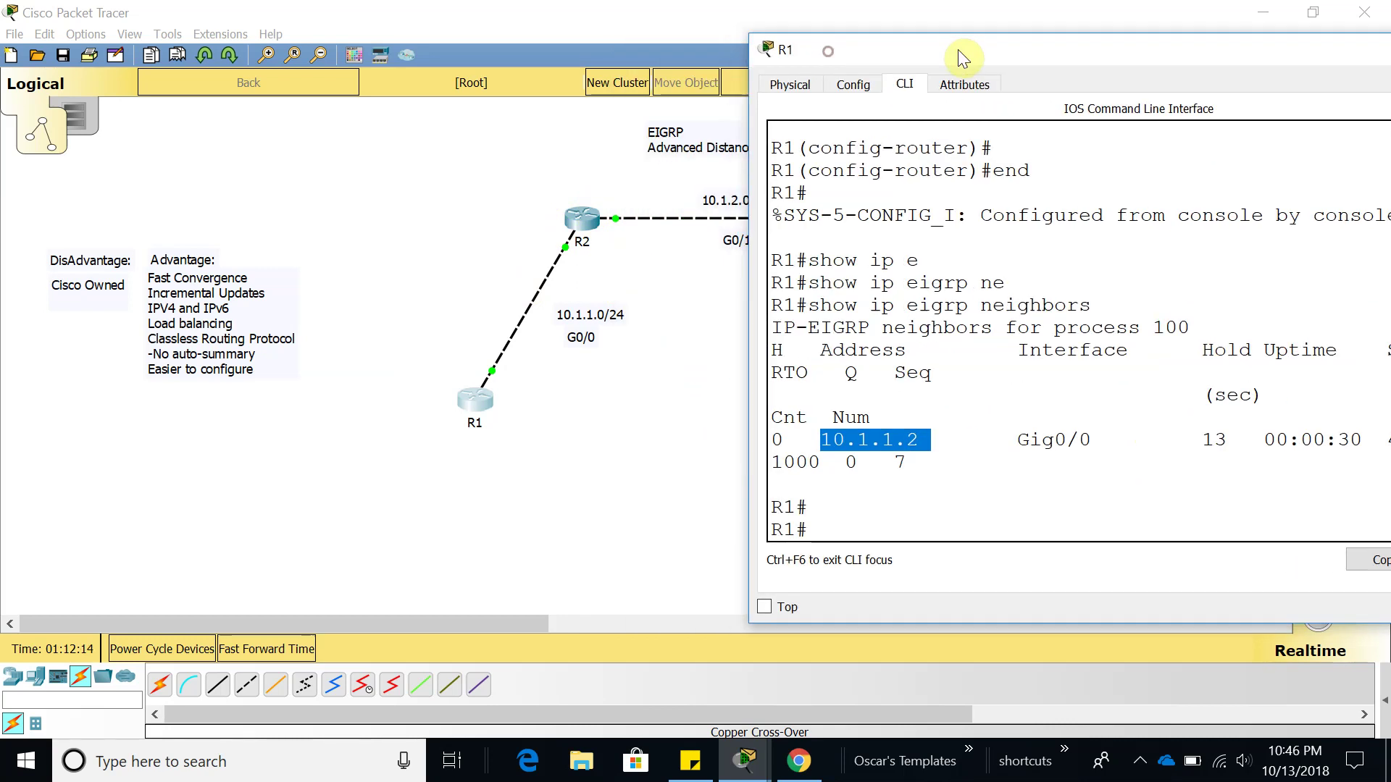
pyautogui.click(871, 525)
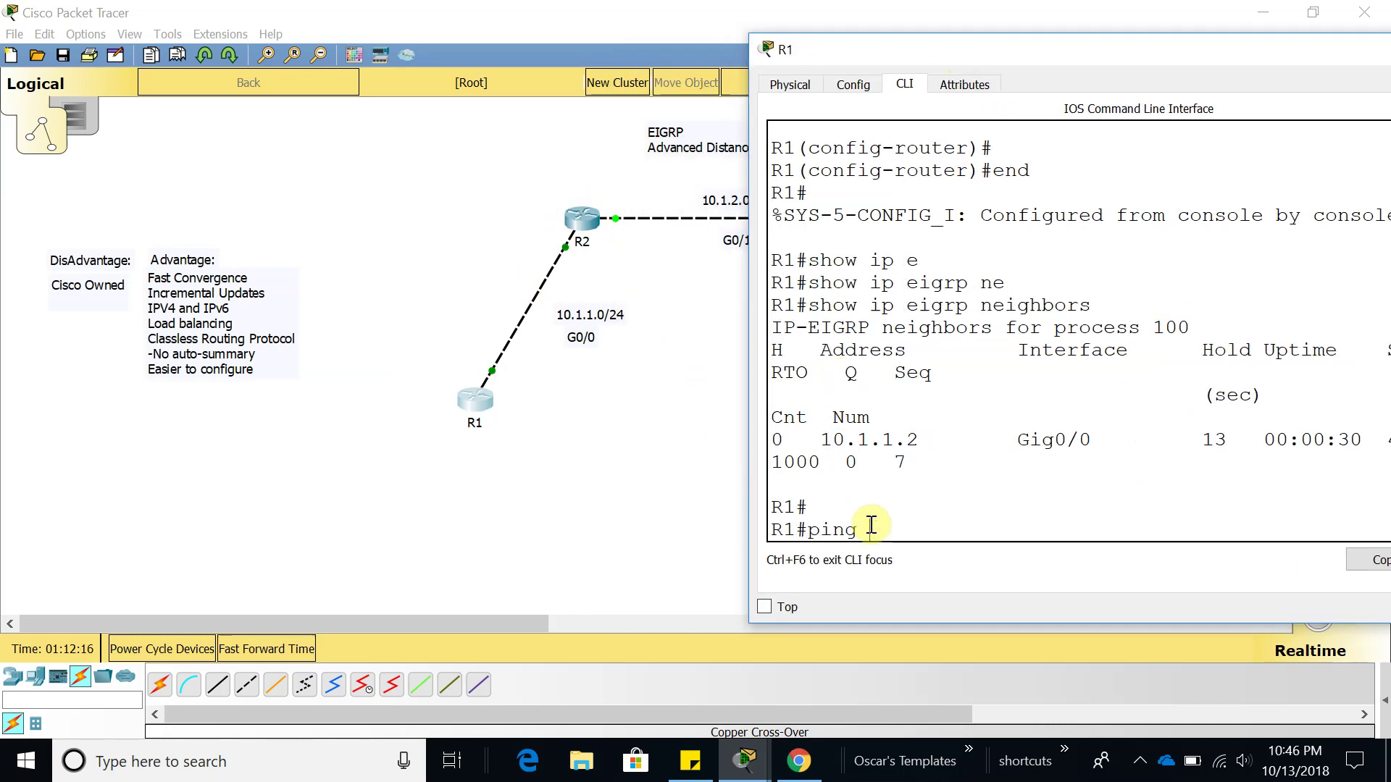
# Step: Ping 10.1.3.2 from R1 and confirm five replies at 100 percent success
pyautogui.write('ping 10.1.1')
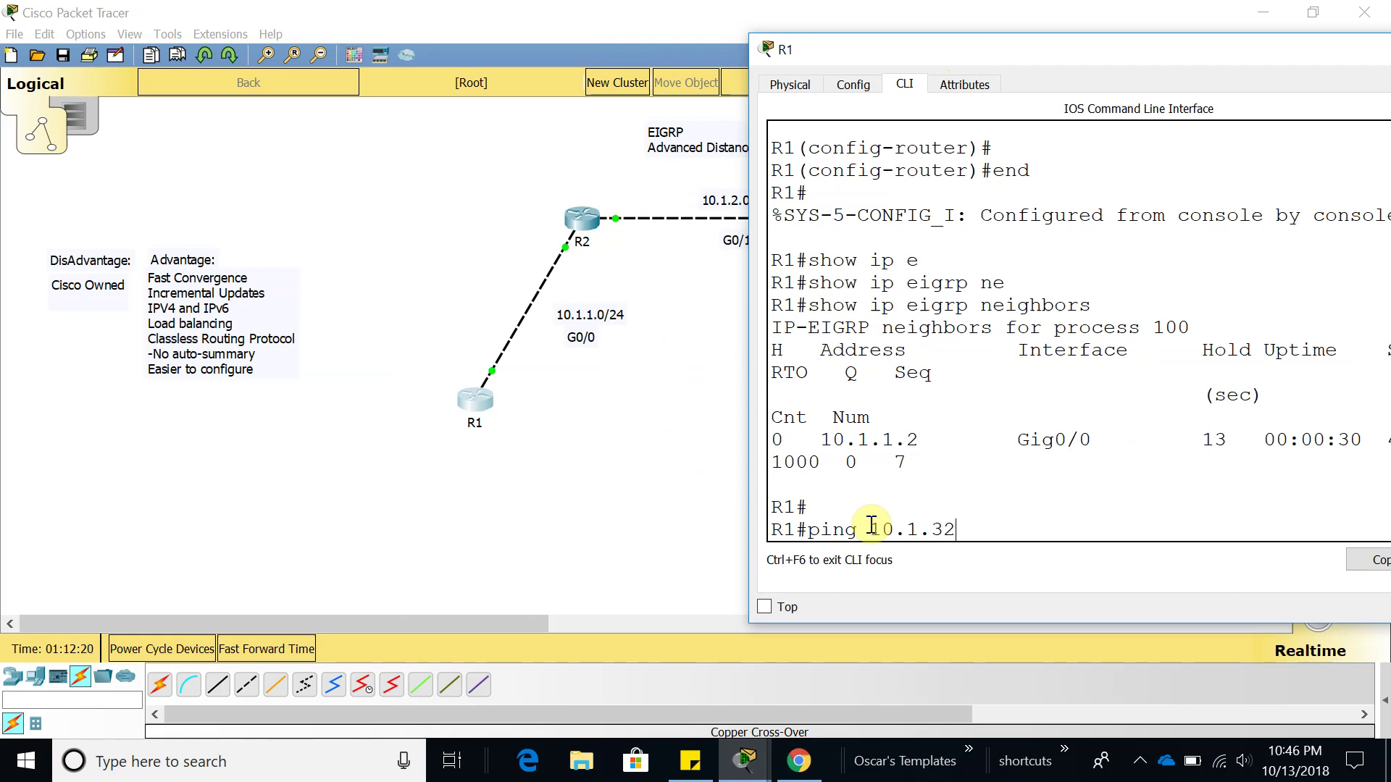
pyautogui.press('Return')
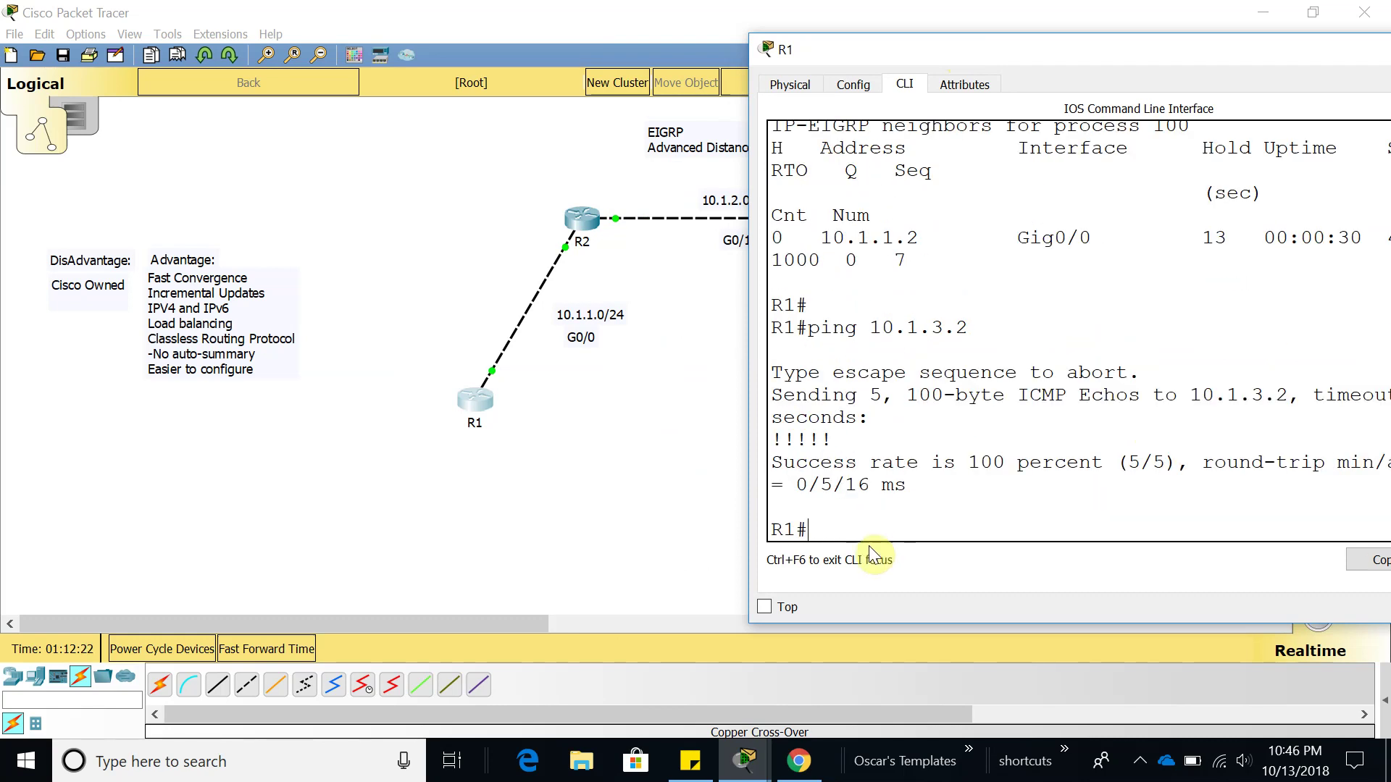
pyautogui.moveTo(838, 442); pyautogui.dragTo(760, 444)
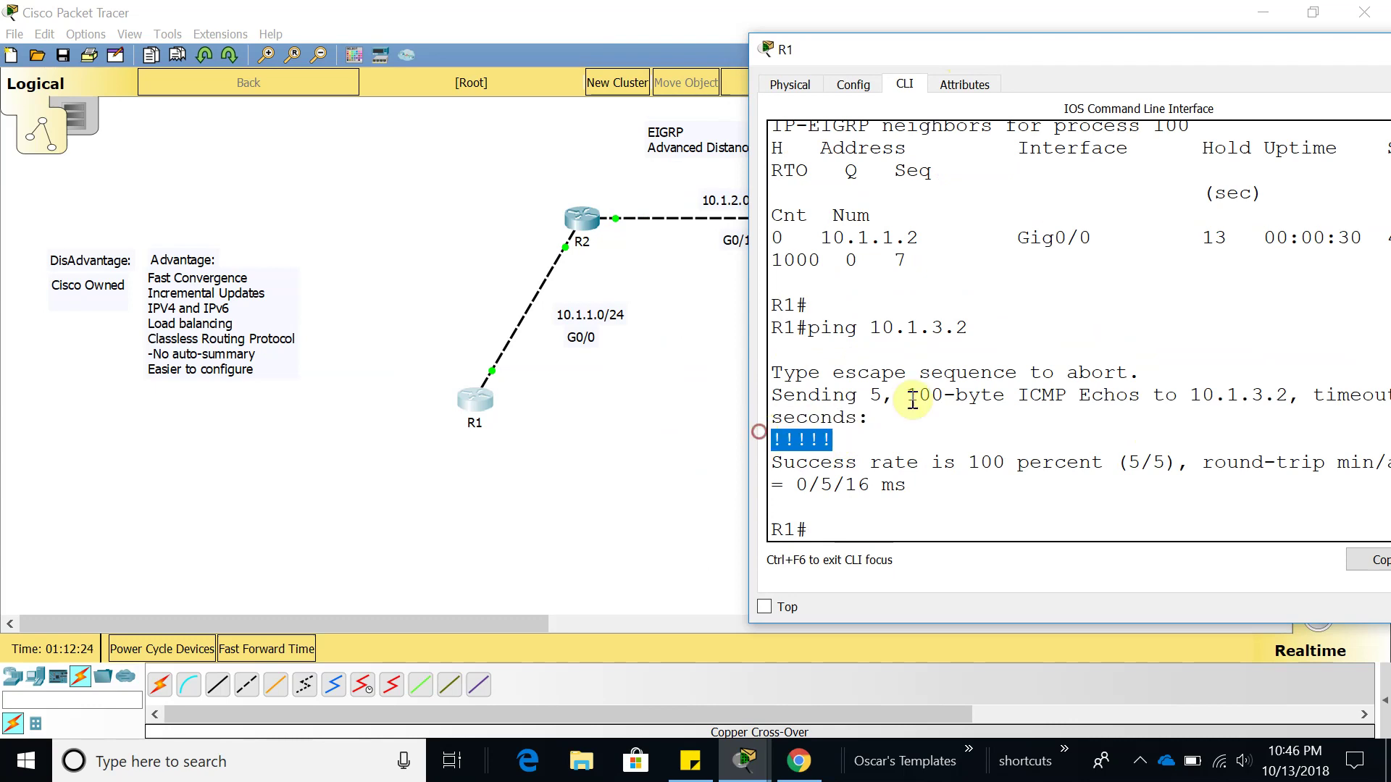
pyautogui.scroll(6, 981, 408)
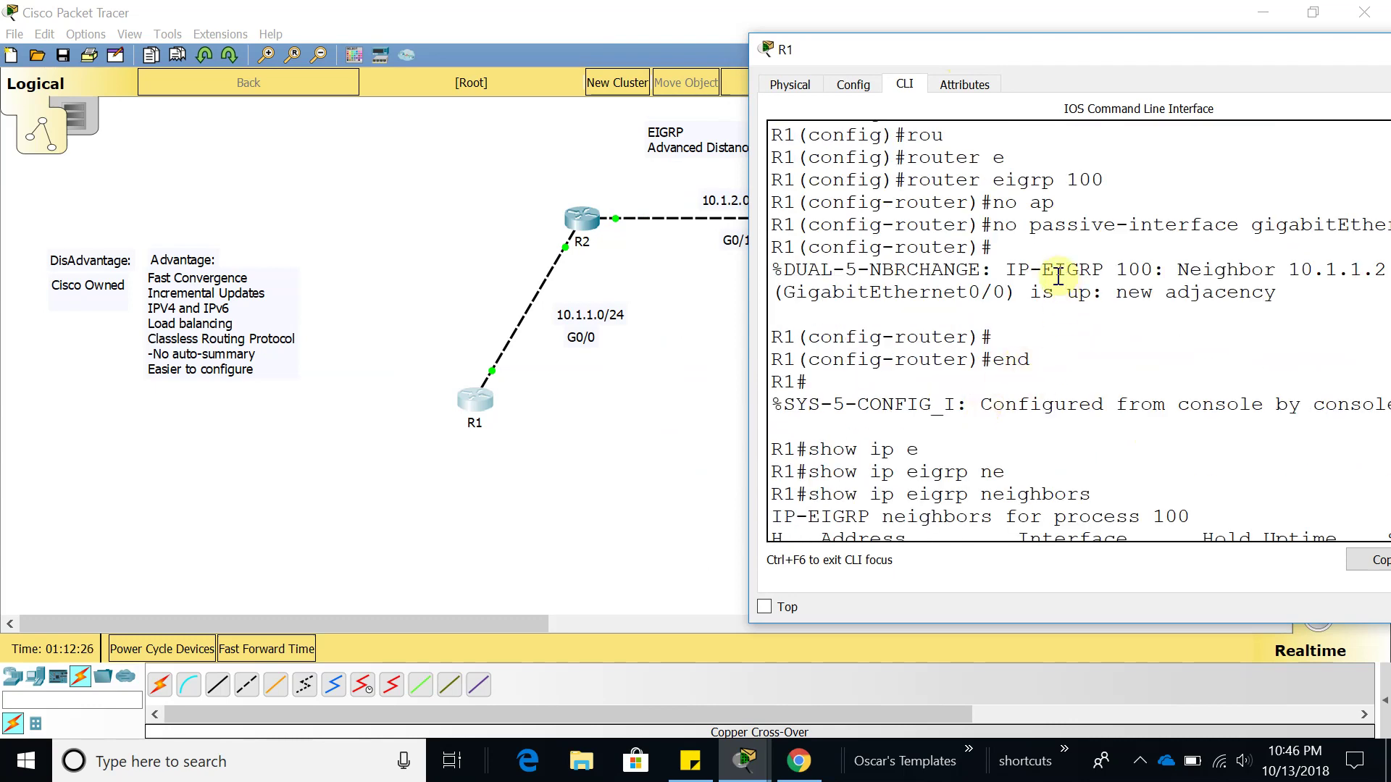
pyautogui.moveTo(1015, 55); pyautogui.dragTo(842, 61)
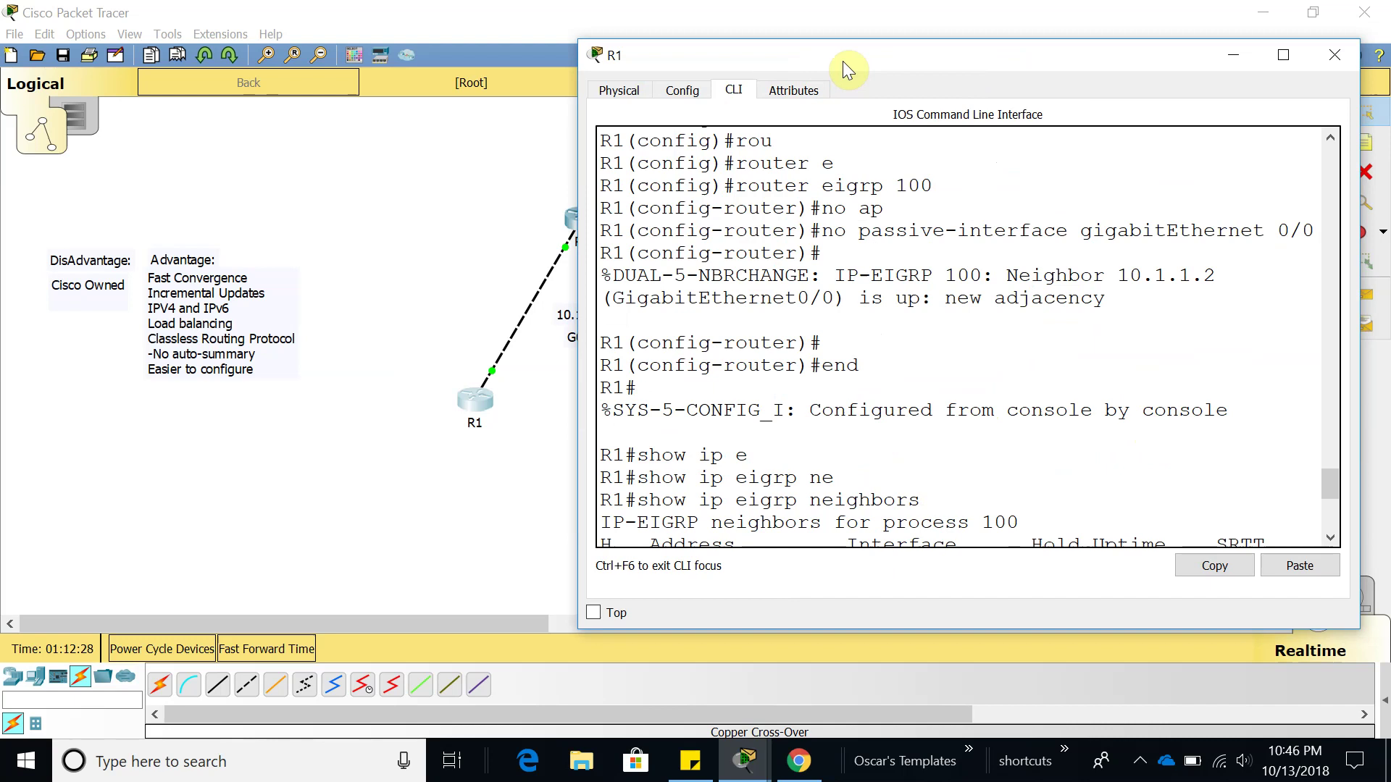
pyautogui.scroll(-6, 1050, 337)
# Step: Enter config t and router configuration for EIGRP process 100 on R1
pyautogui.scroll(-2, 1036, 450)
pyautogui.press('Return')
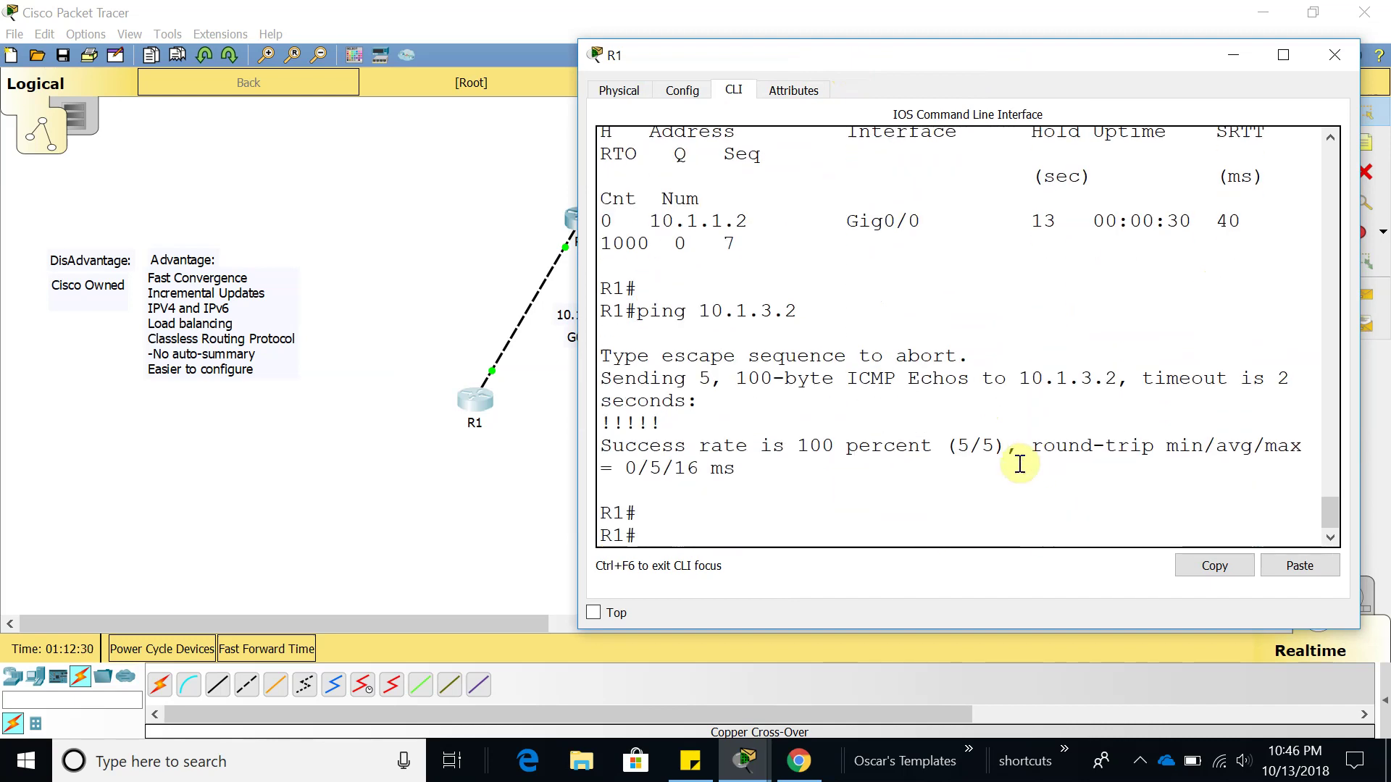
pyautogui.write('config ')
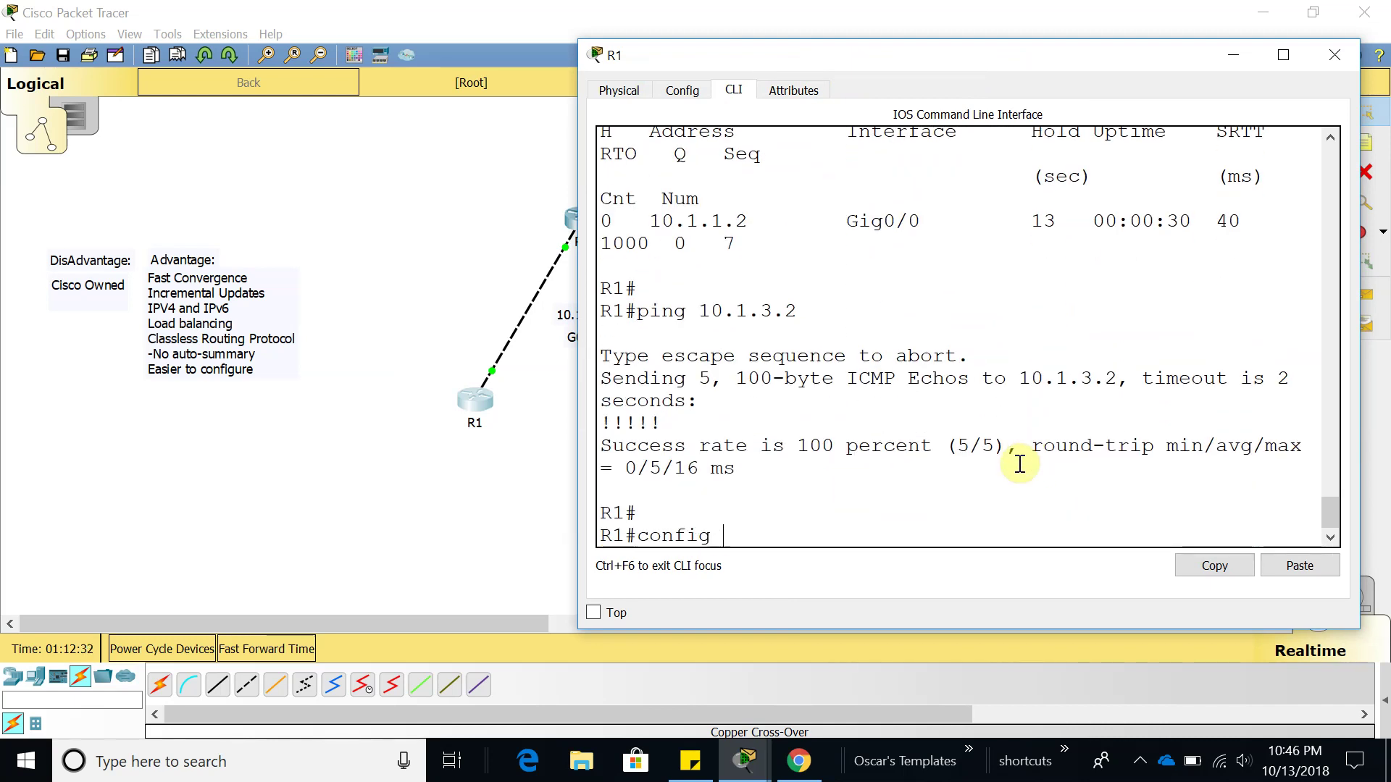
pyautogui.write('t')
pyautogui.press('Return')
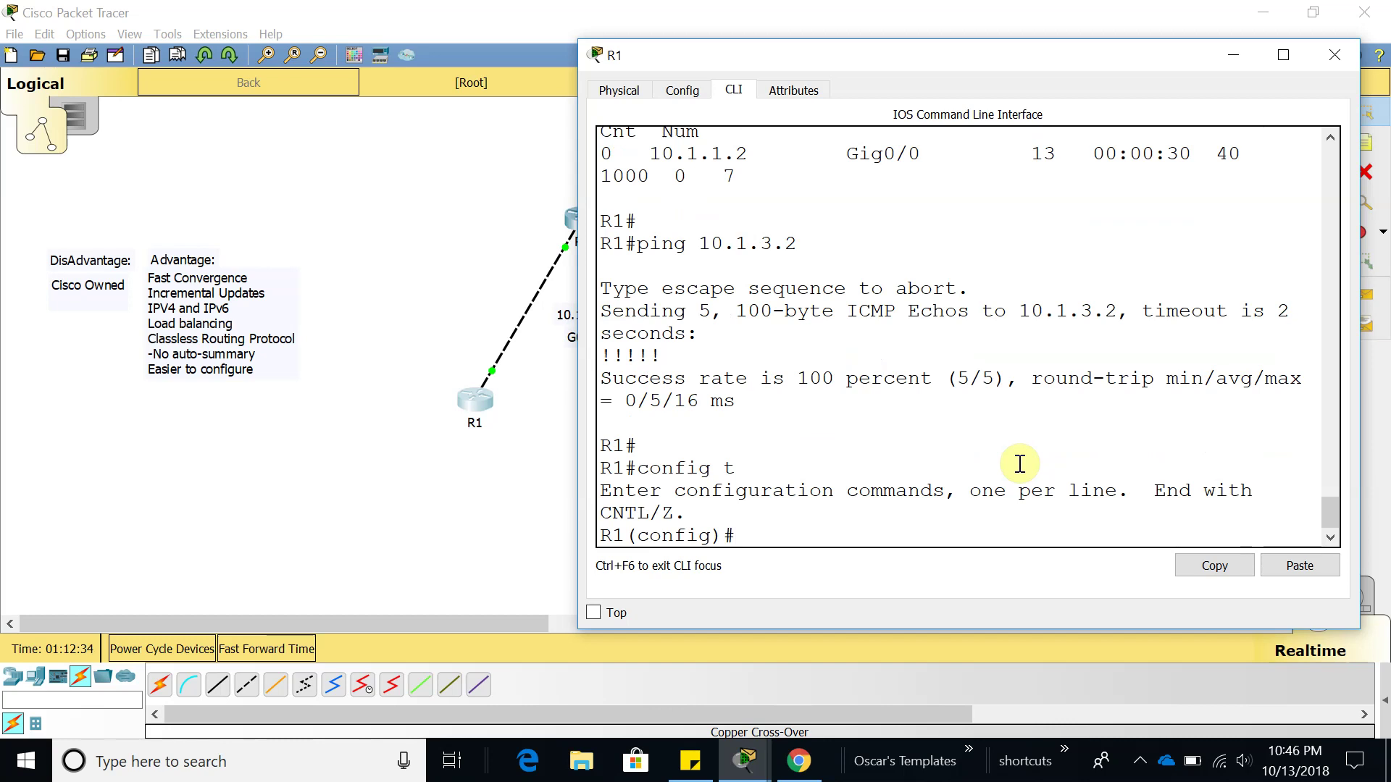
pyautogui.write('rou')
pyautogui.press('Tab')
pyautogui.write('e')
pyautogui.press('Tab')
pyautogui.write('1')
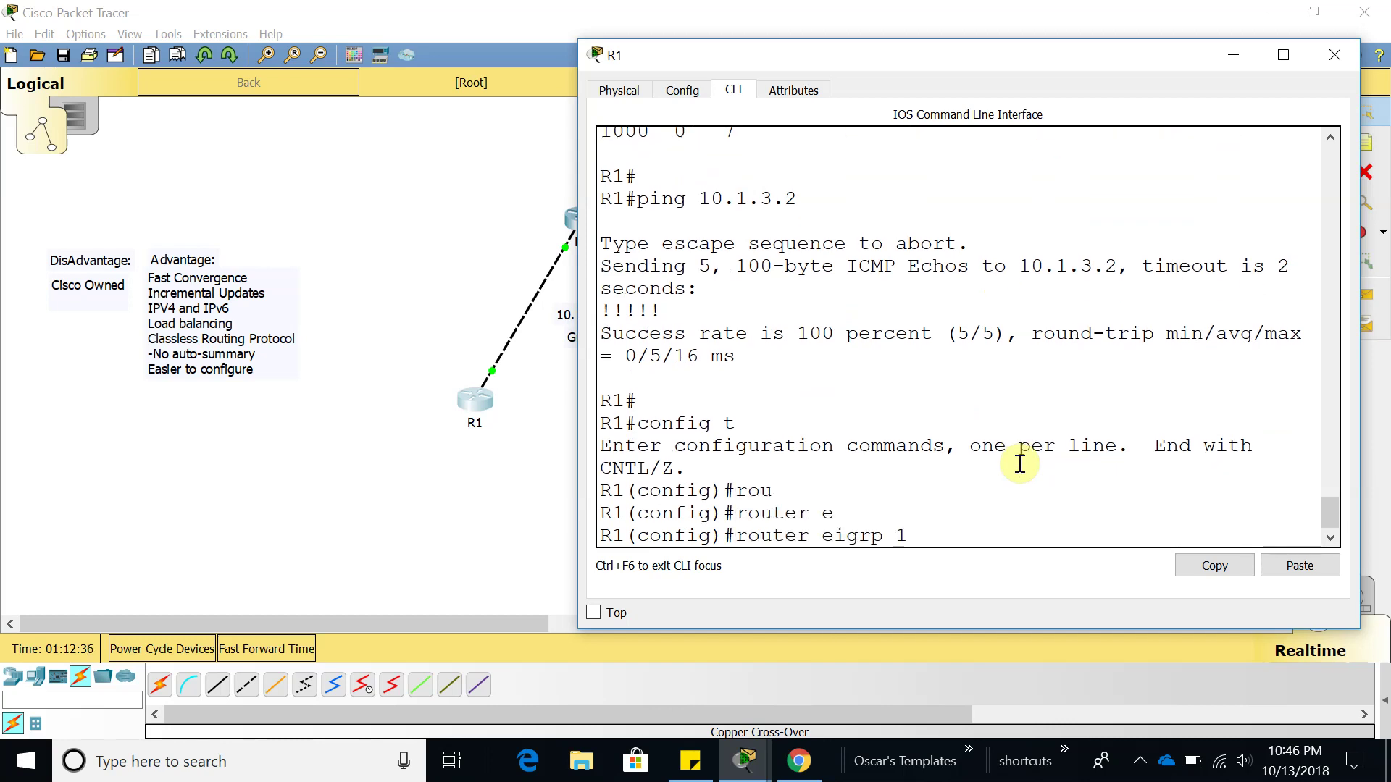
pyautogui.write('00')
pyautogui.press('Return')
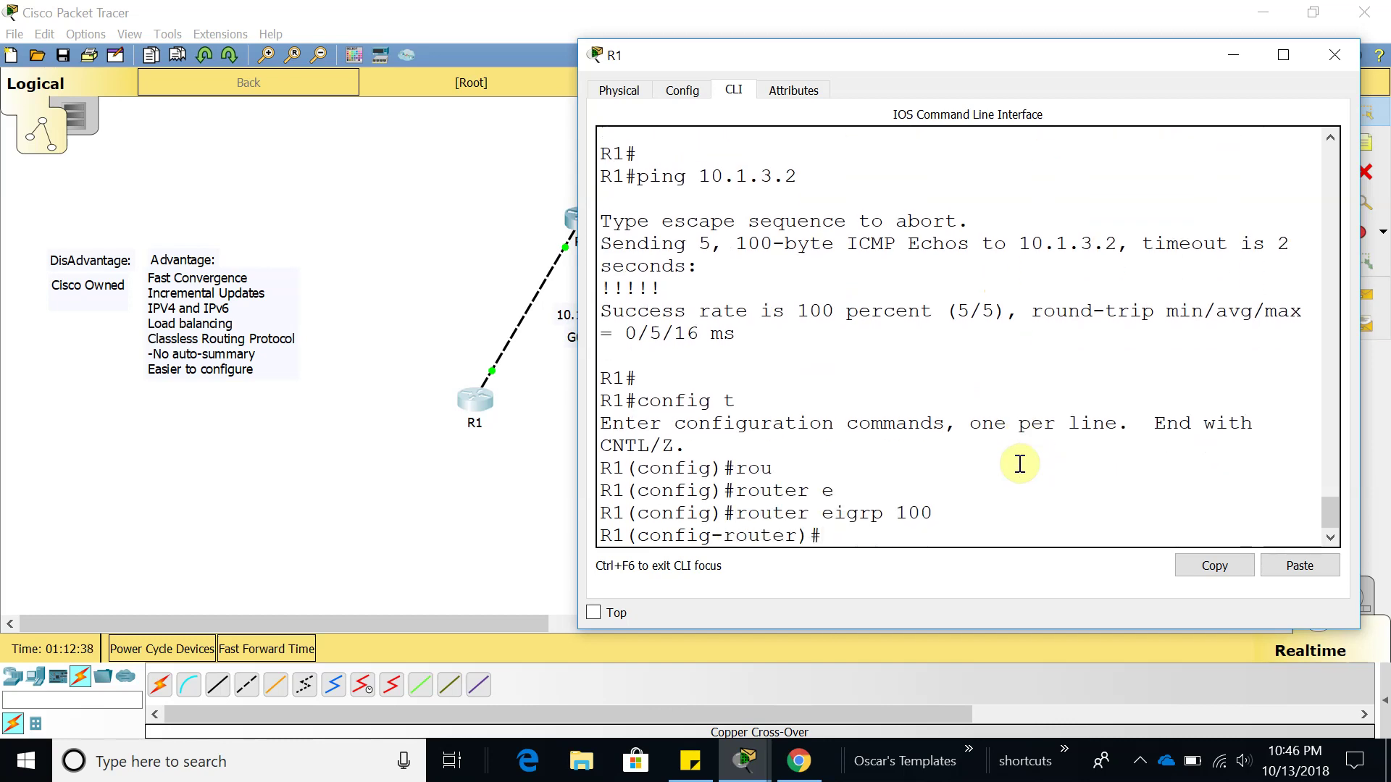
# Step: Make gigabitEthernet 0/0 passive for EIGRP 100 and leave configuration mode with end
pyautogui.write('pa')
pyautogui.press('Tab')
pyautogui.write('g')
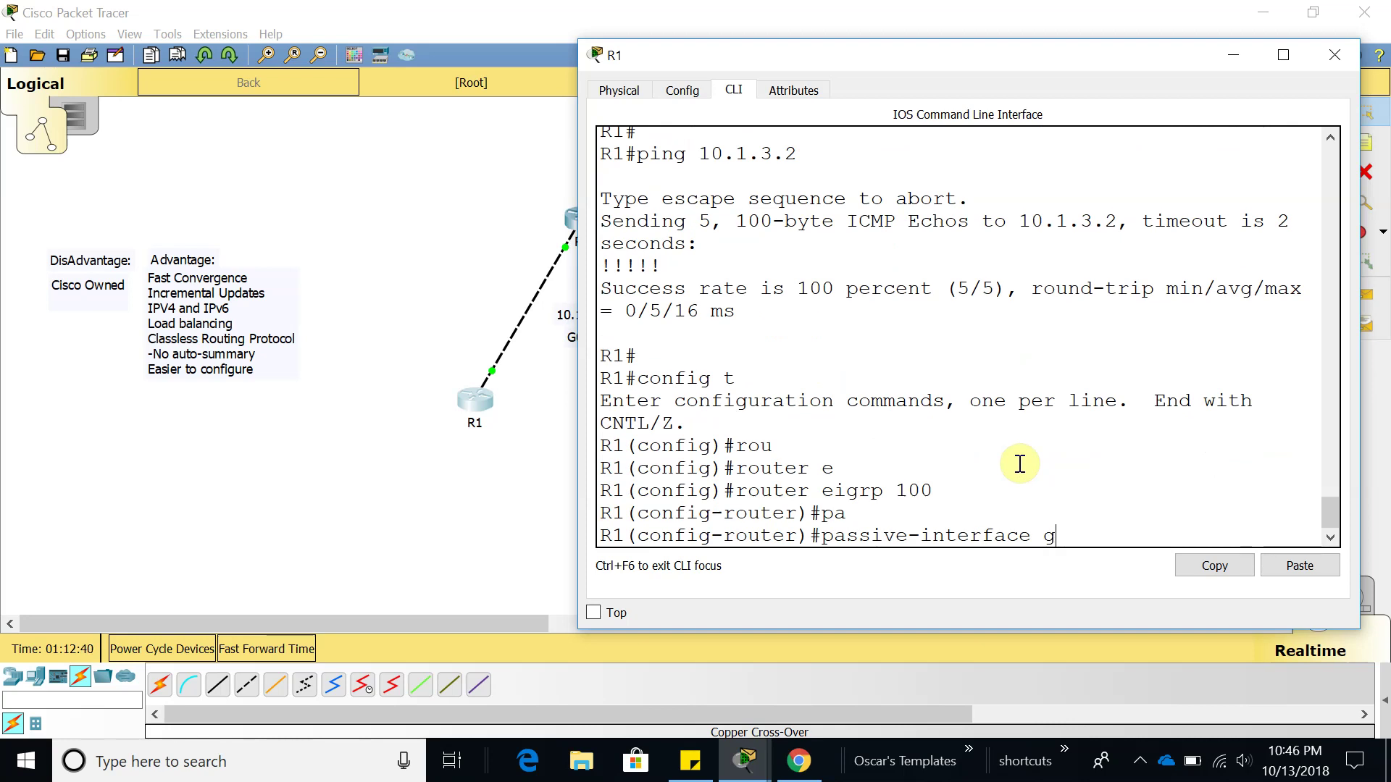
pyautogui.press('Tab')
pyautogui.write('0/0')
pyautogui.press('Return')
pyautogui.press('Return')
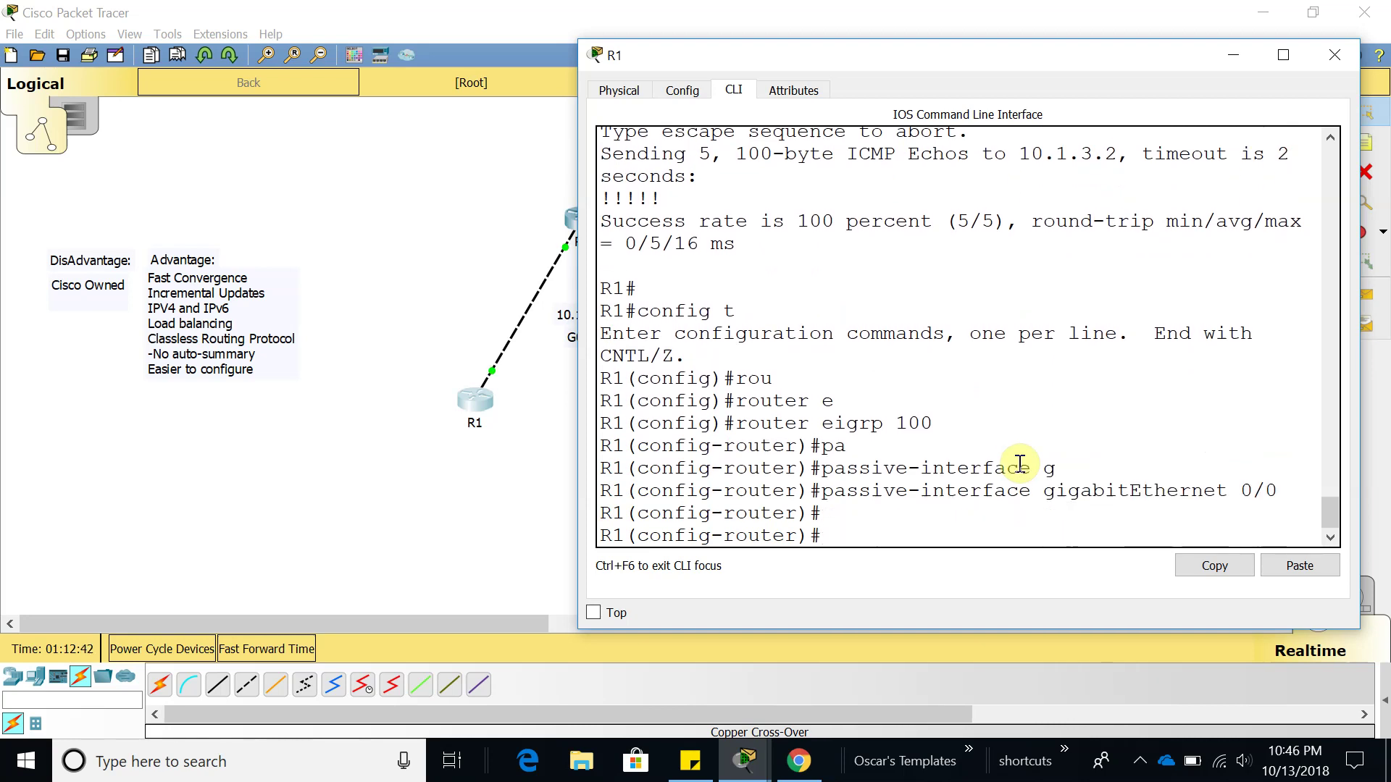
pyautogui.write('end')
pyautogui.press('Return')
pyautogui.press('Return')
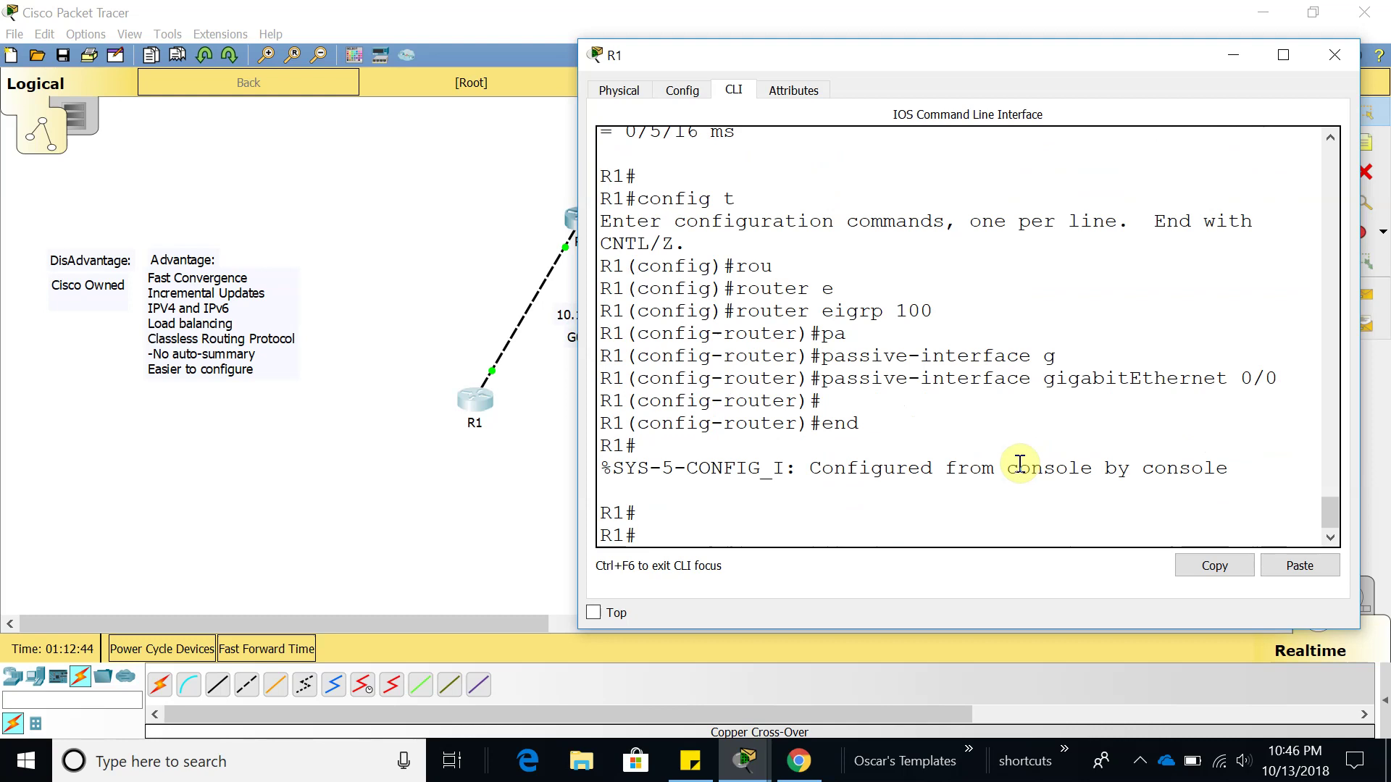
# Step: Ping 10.1.3.1 twice, seeing neighbor 10.1.1.2 go down and pings fail at 0/5
pyautogui.write('ping 10.1.3.1')
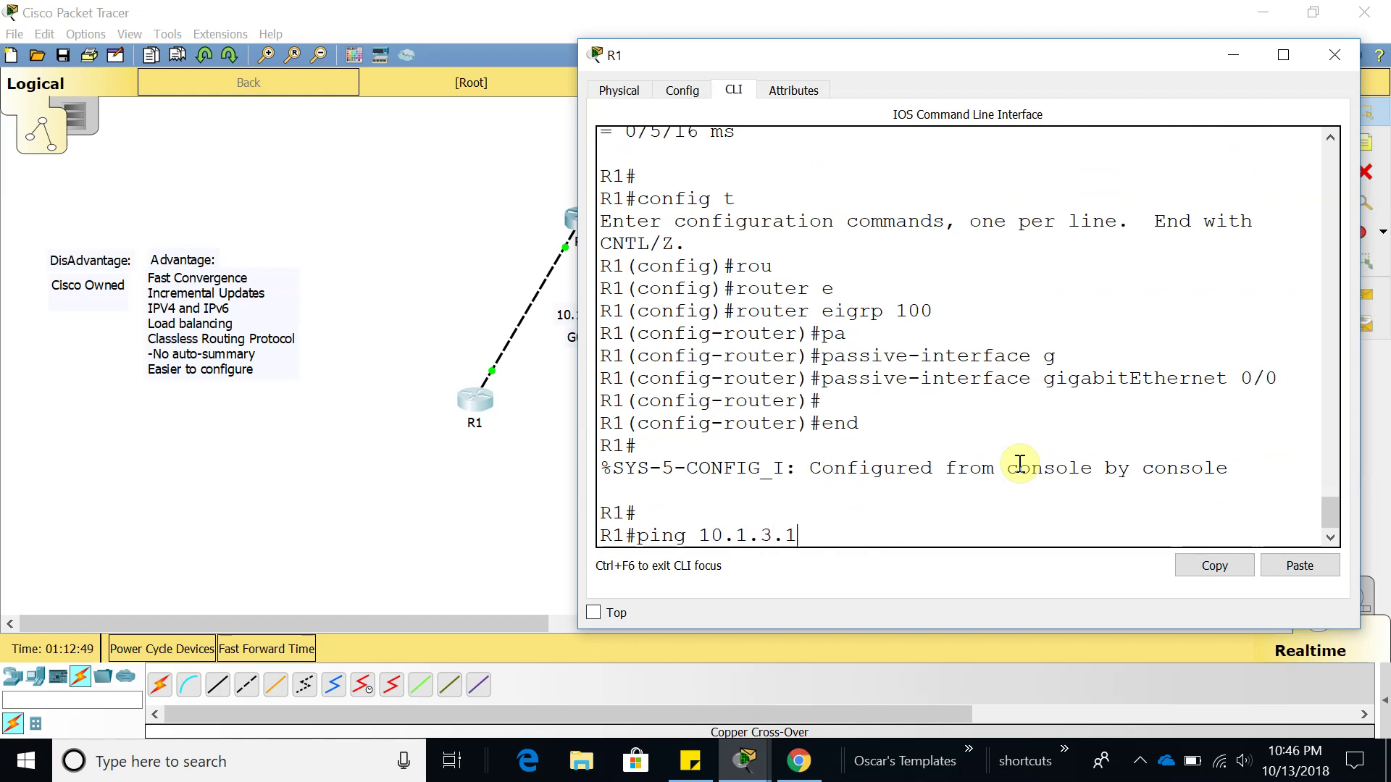
pyautogui.press('Return')
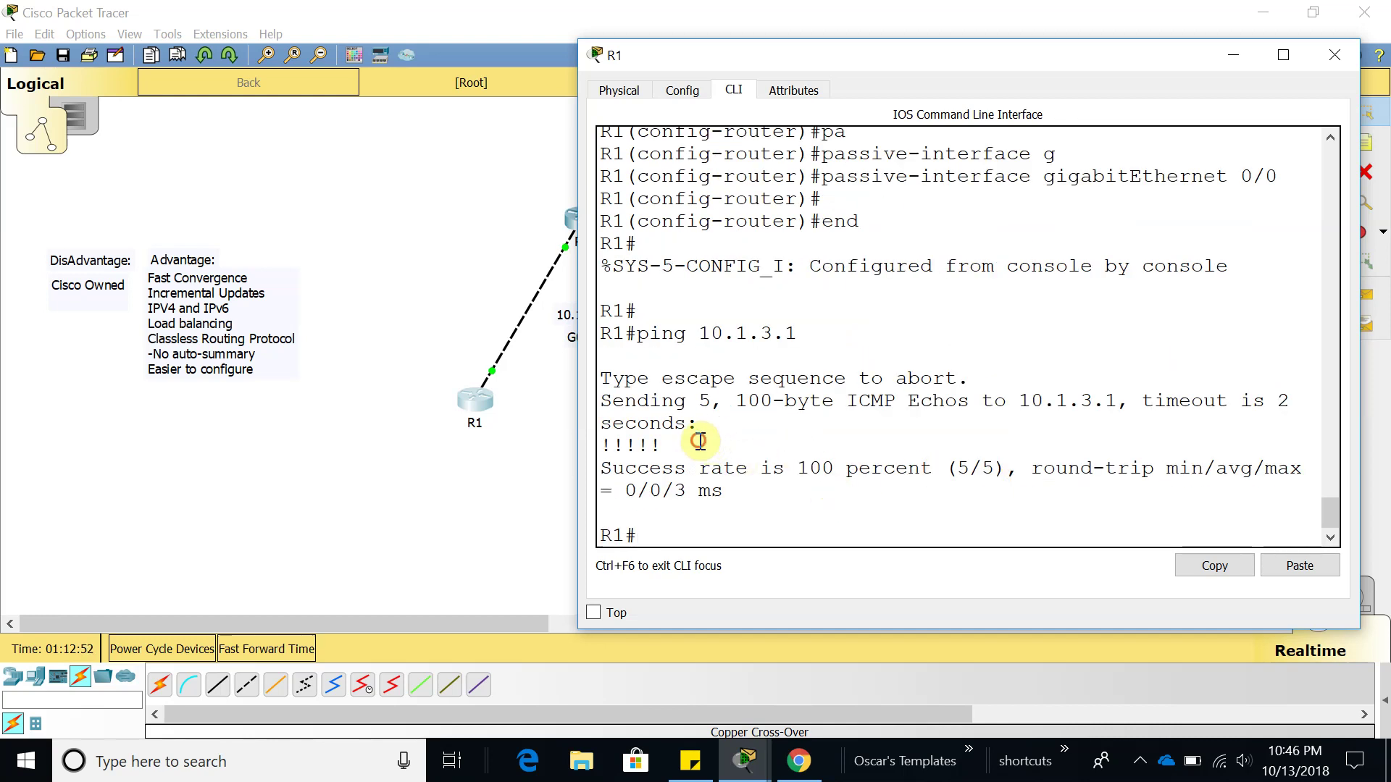
pyautogui.moveTo(699, 437); pyautogui.dragTo(597, 436)
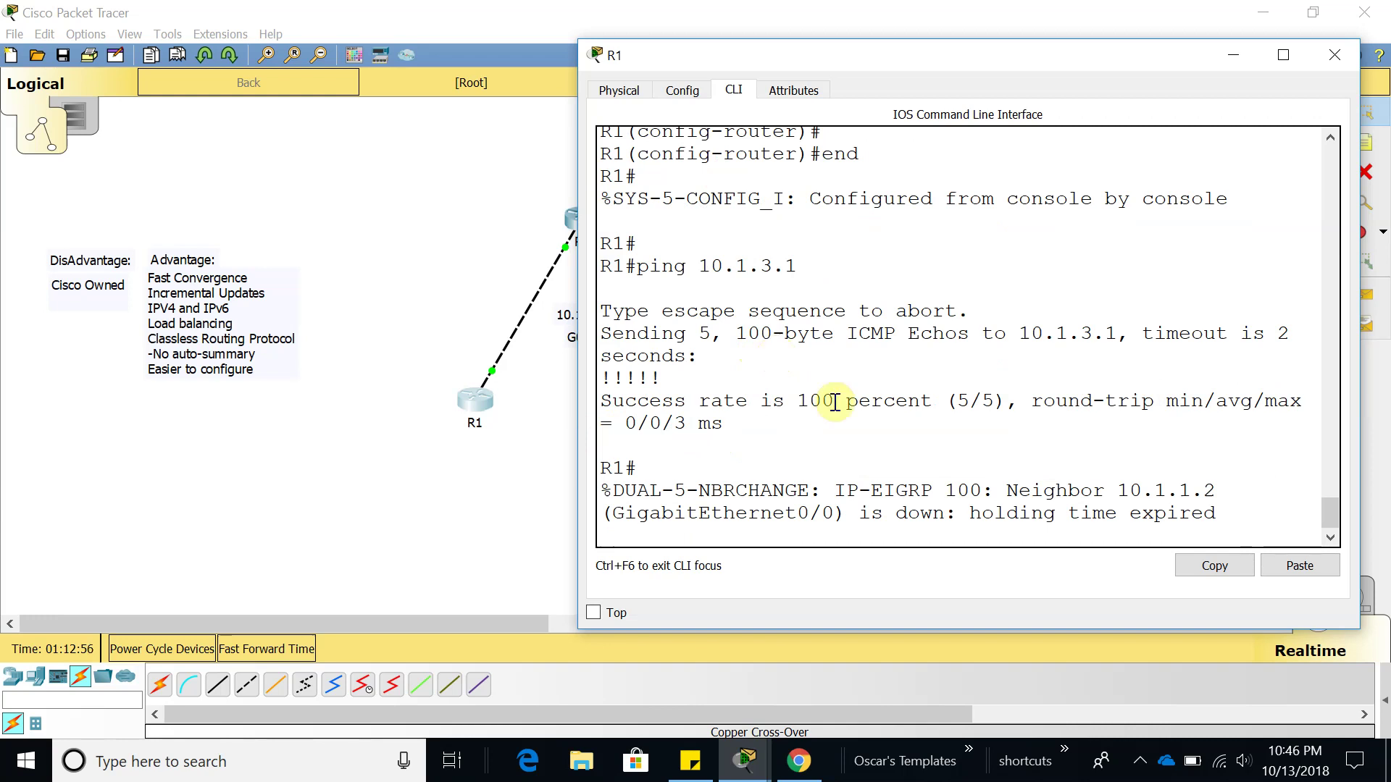
pyautogui.moveTo(1240, 523); pyautogui.dragTo(1010, 521)
pyautogui.press('Return')
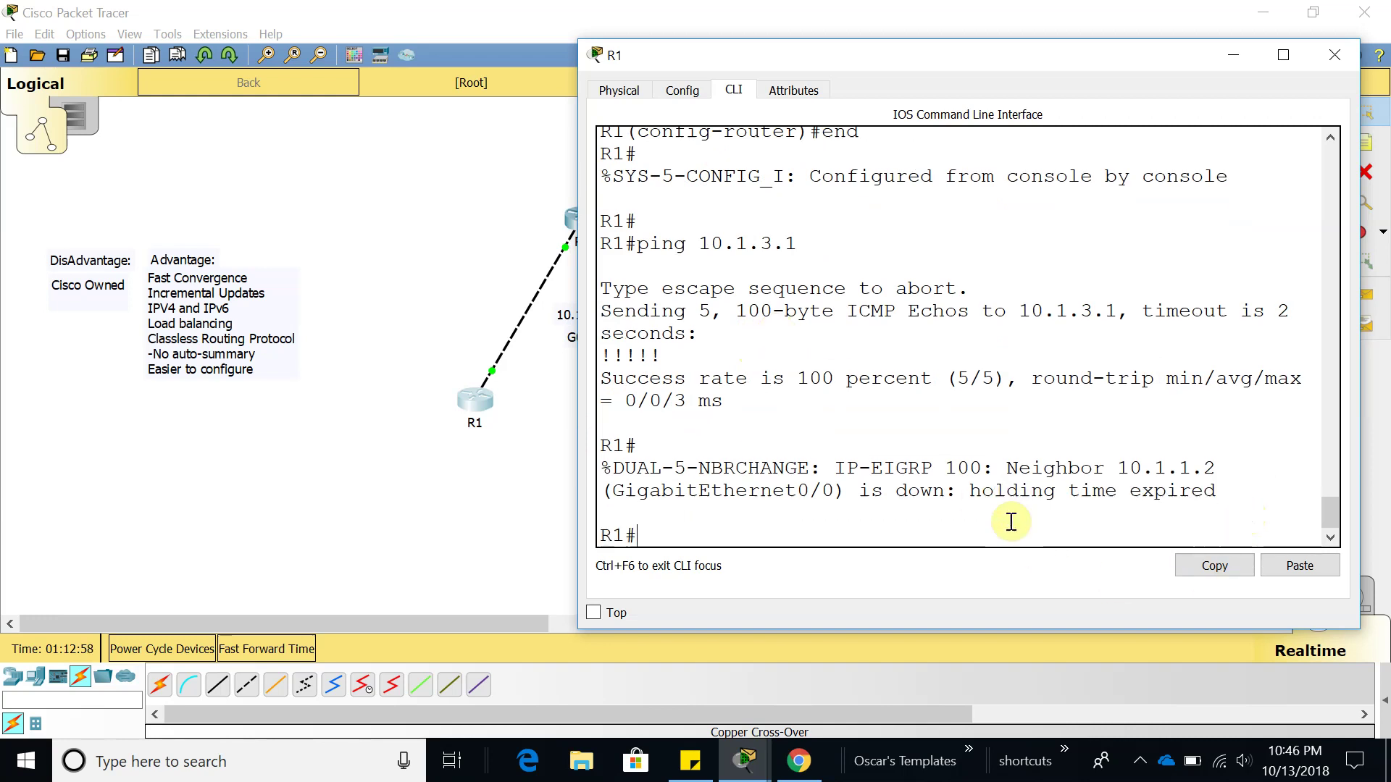
pyautogui.press('Up')
pyautogui.press('Return')
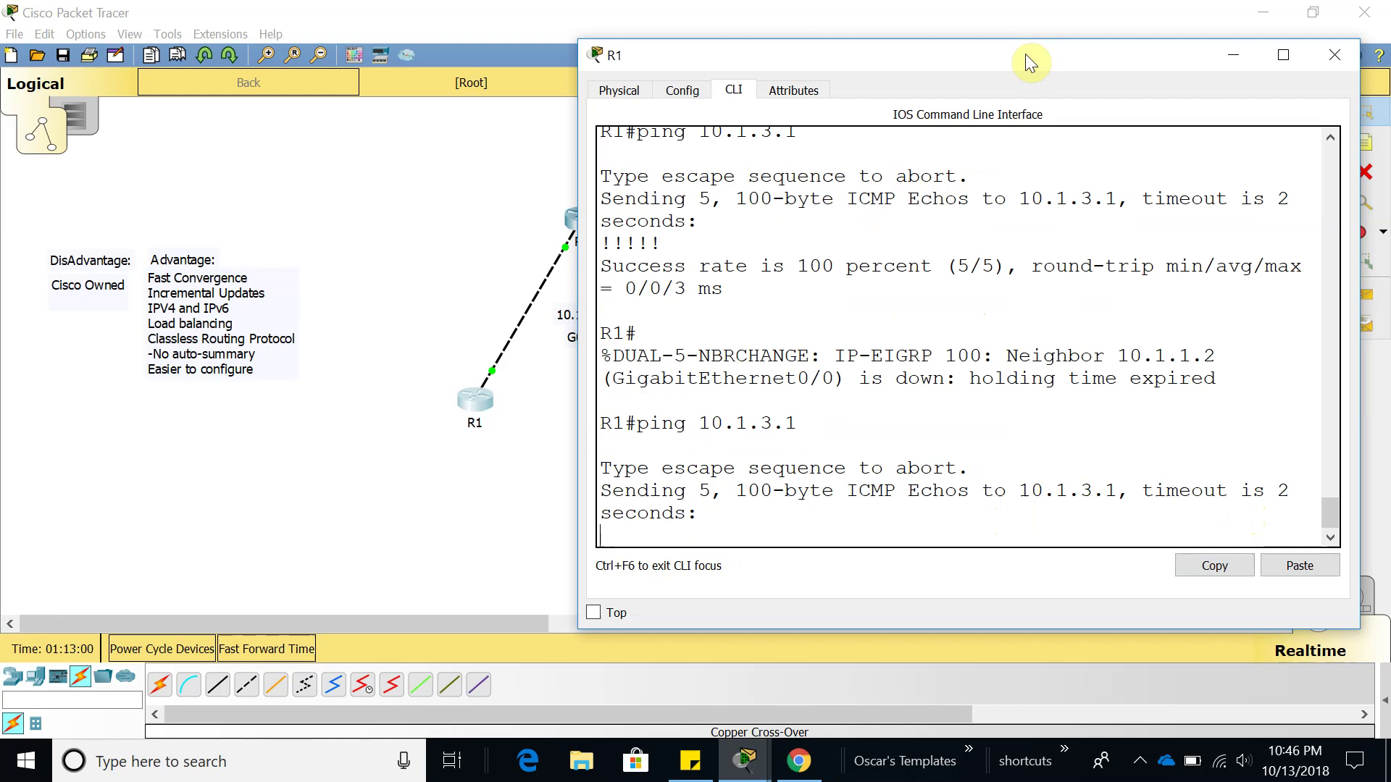
pyautogui.moveTo(1025, 56); pyautogui.dragTo(471, 72)
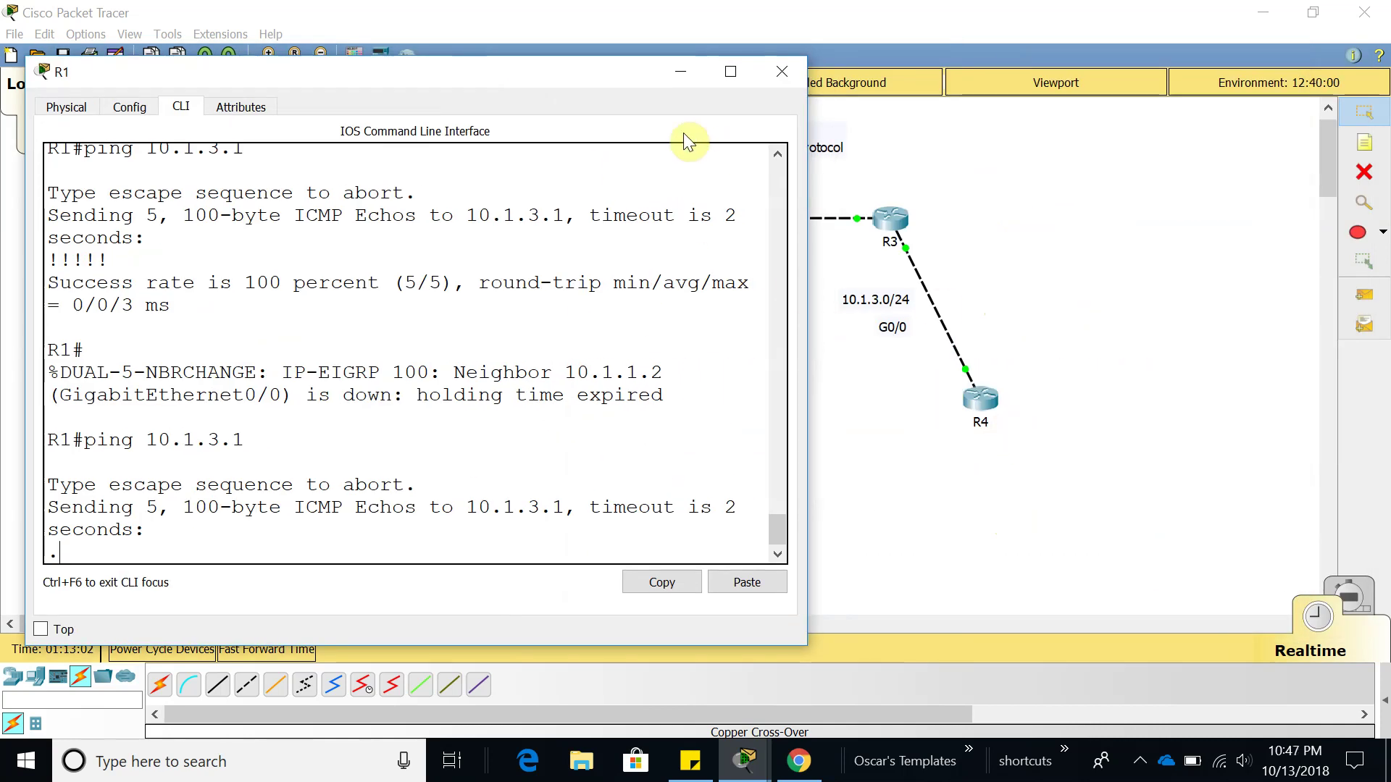
pyautogui.moveTo(573, 81); pyautogui.dragTo(1179, 94)
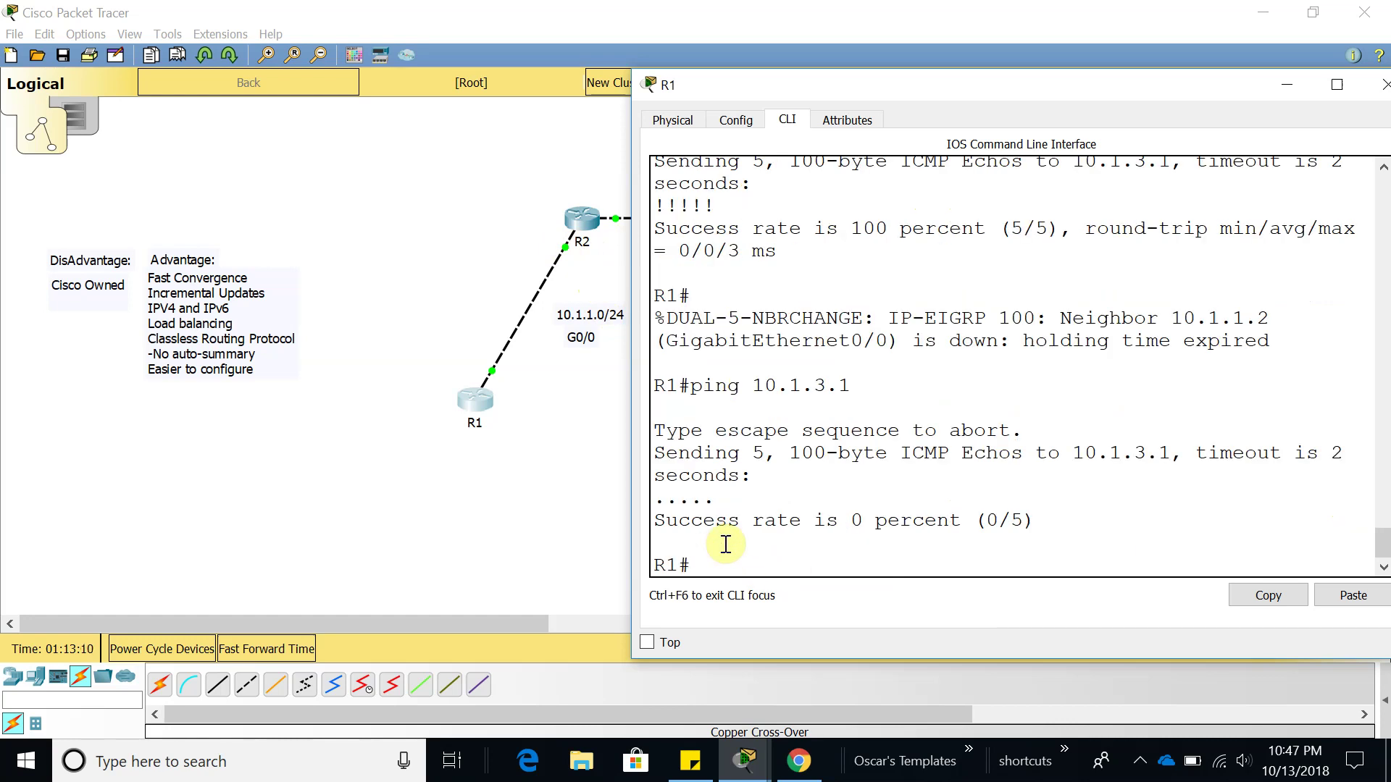
# Step: Enter config t and router configuration for EIGRP process 100 on R1
pyautogui.write('config t')
pyautogui.press('Return')
pyautogui.press('Return')
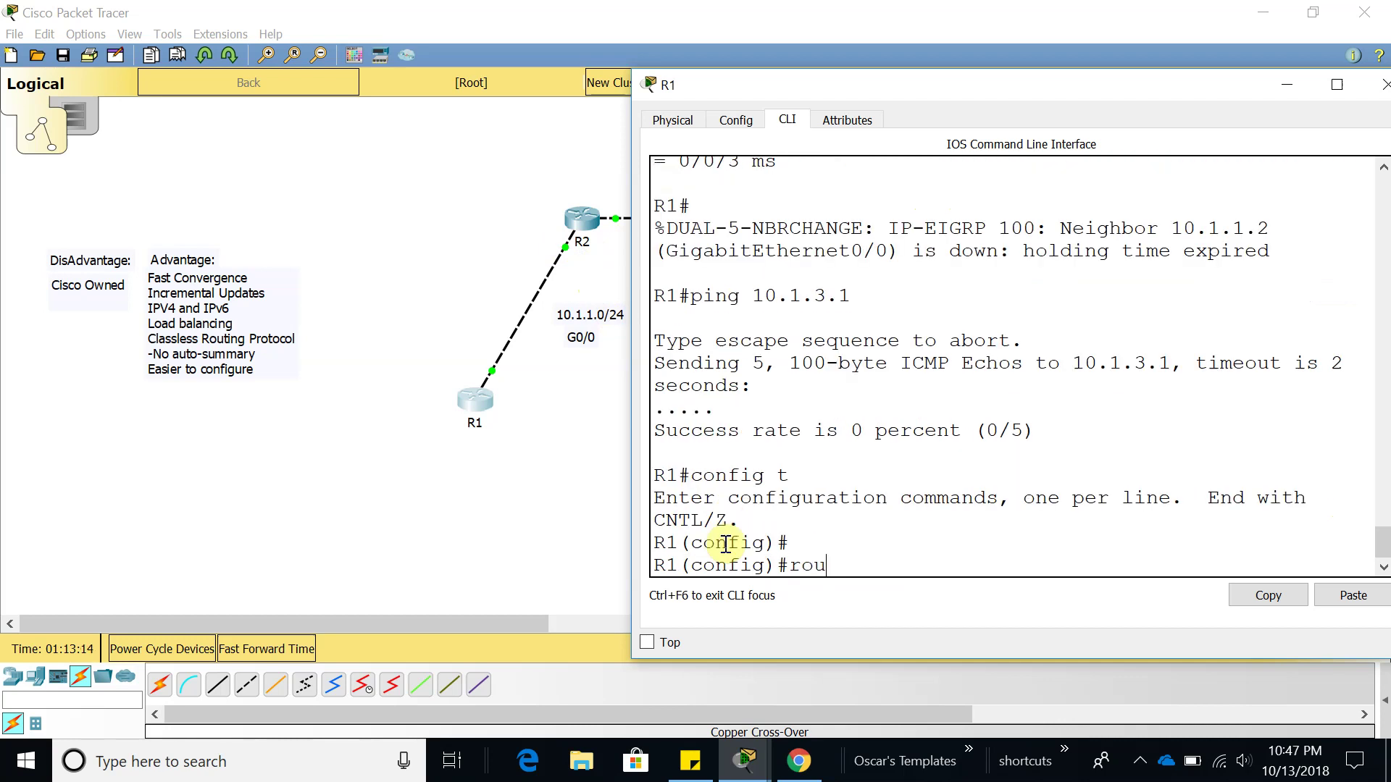
pyautogui.write('rou')
pyautogui.press('Tab')
pyautogui.write('ter e')
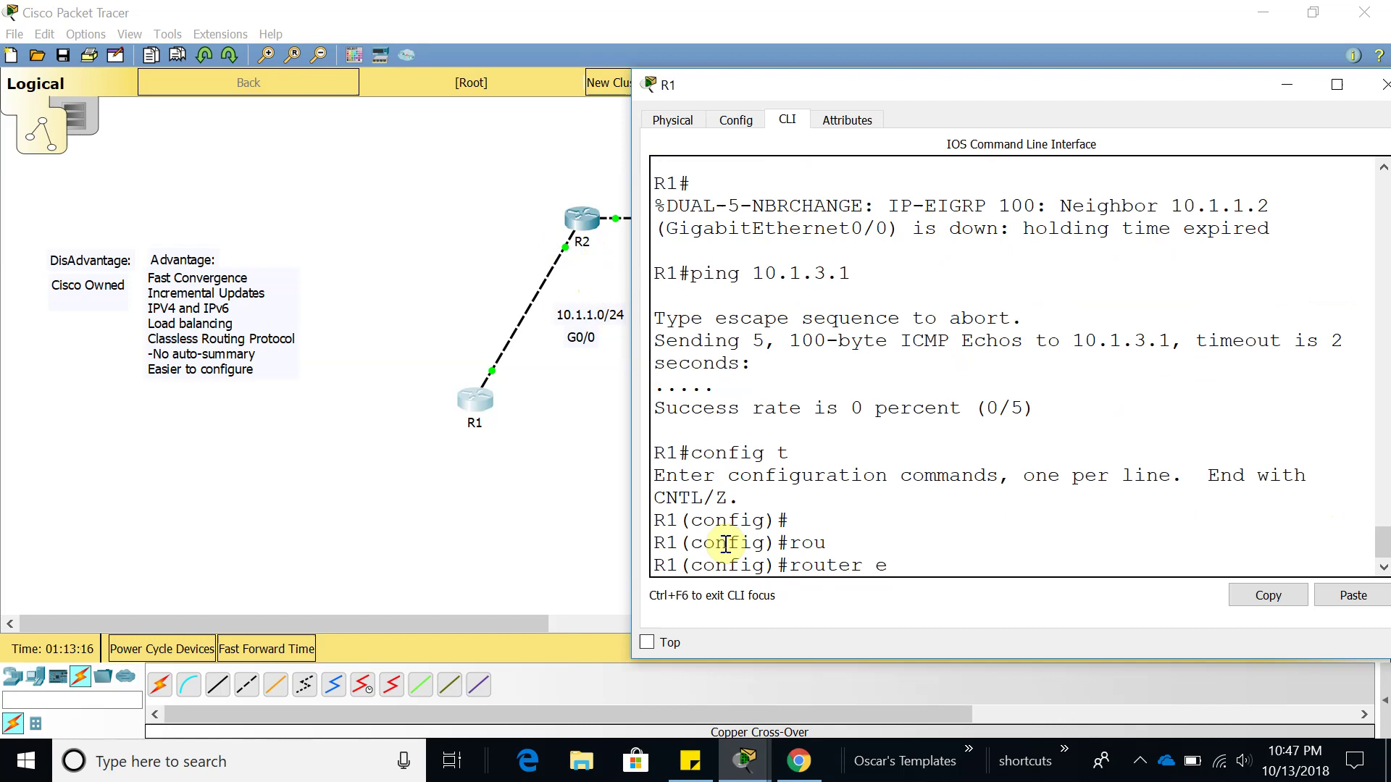
pyautogui.write('i')
pyautogui.press('Tab')
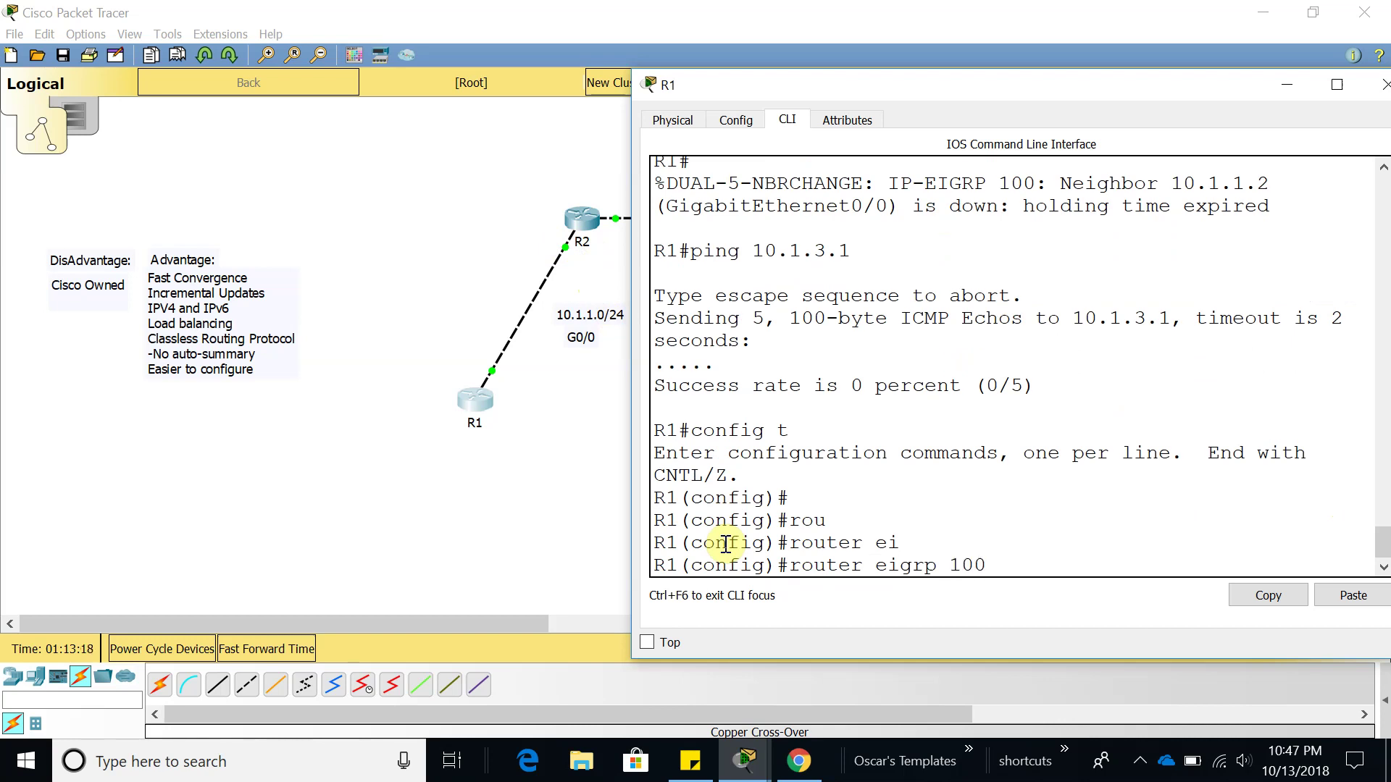
pyautogui.press('Return')
# Step: Apply no passive-interface gigabitEthernet 0/0 under EIGRP 100 and type end
pyautogui.write('pas')
pyautogui.press('Tab')
pyautogui.write('gi')
pyautogui.press('Tab')
pyautogui.write('0/0')
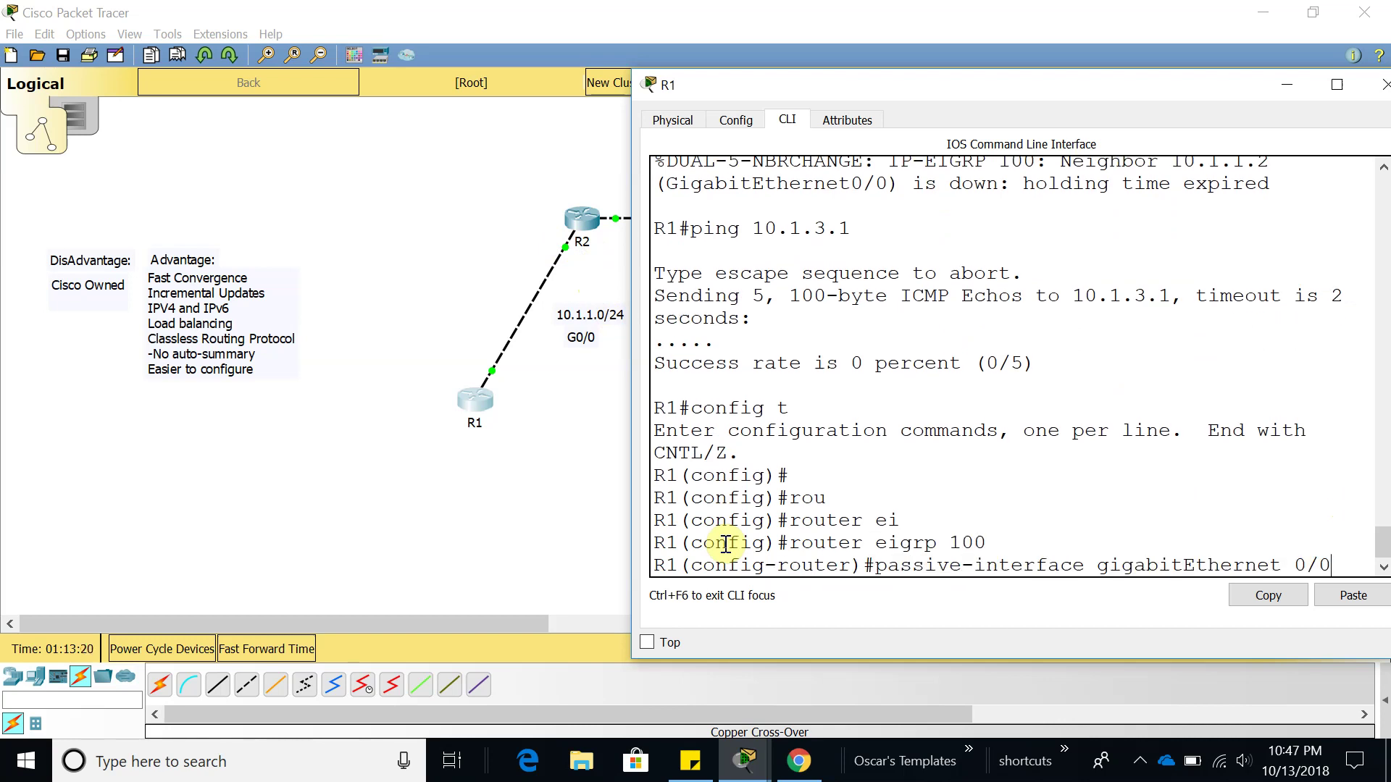
pyautogui.press('Left')
pyautogui.press('Left')
pyautogui.press('Left')
pyautogui.press('Left')
pyautogui.press('Left')
pyautogui.press('Left')
pyautogui.press('Left')
pyautogui.press('Left')
pyautogui.press('Left')
pyautogui.press('Left')
pyautogui.press('Left')
pyautogui.press('Left')
pyautogui.press('Left')
pyautogui.write('no')
pyautogui.press('Return')
pyautogui.press('Return')
pyautogui.press('Return')
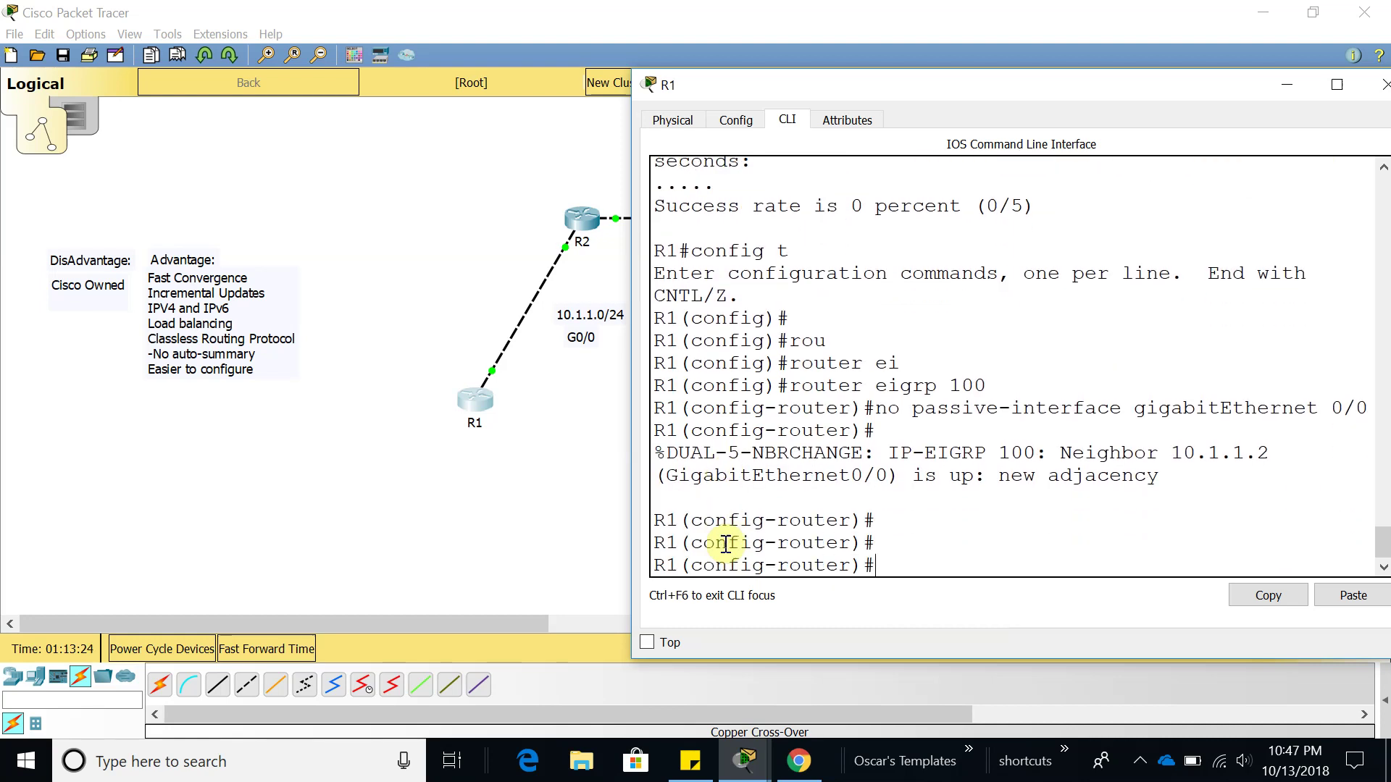
pyautogui.write('end')
# Step: Rerun the ping to 10.1.3.1 from history and confirm five successful replies
pyautogui.press('Return')
pyautogui.press('Up')
pyautogui.press('Up')
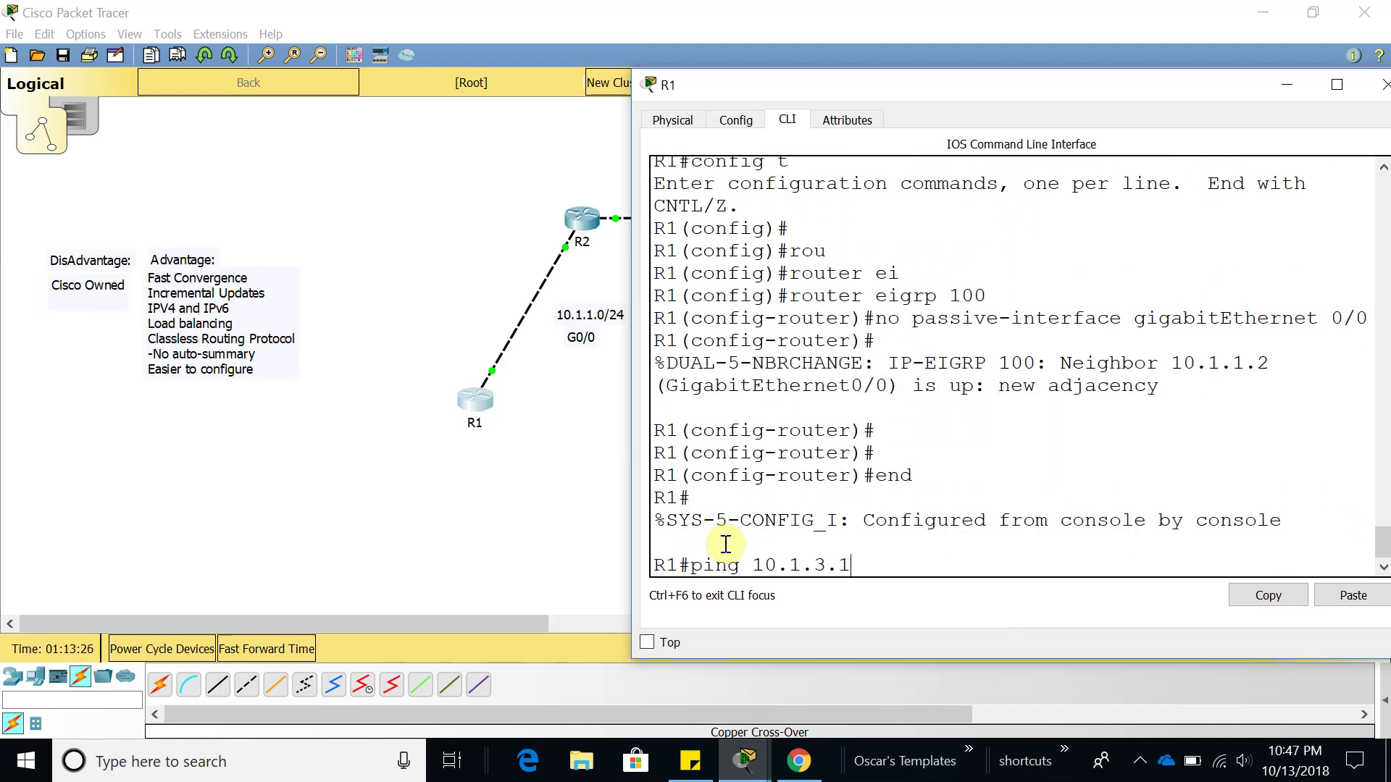
pyautogui.press('Down')
pyautogui.press('Up')
pyautogui.press('Return')
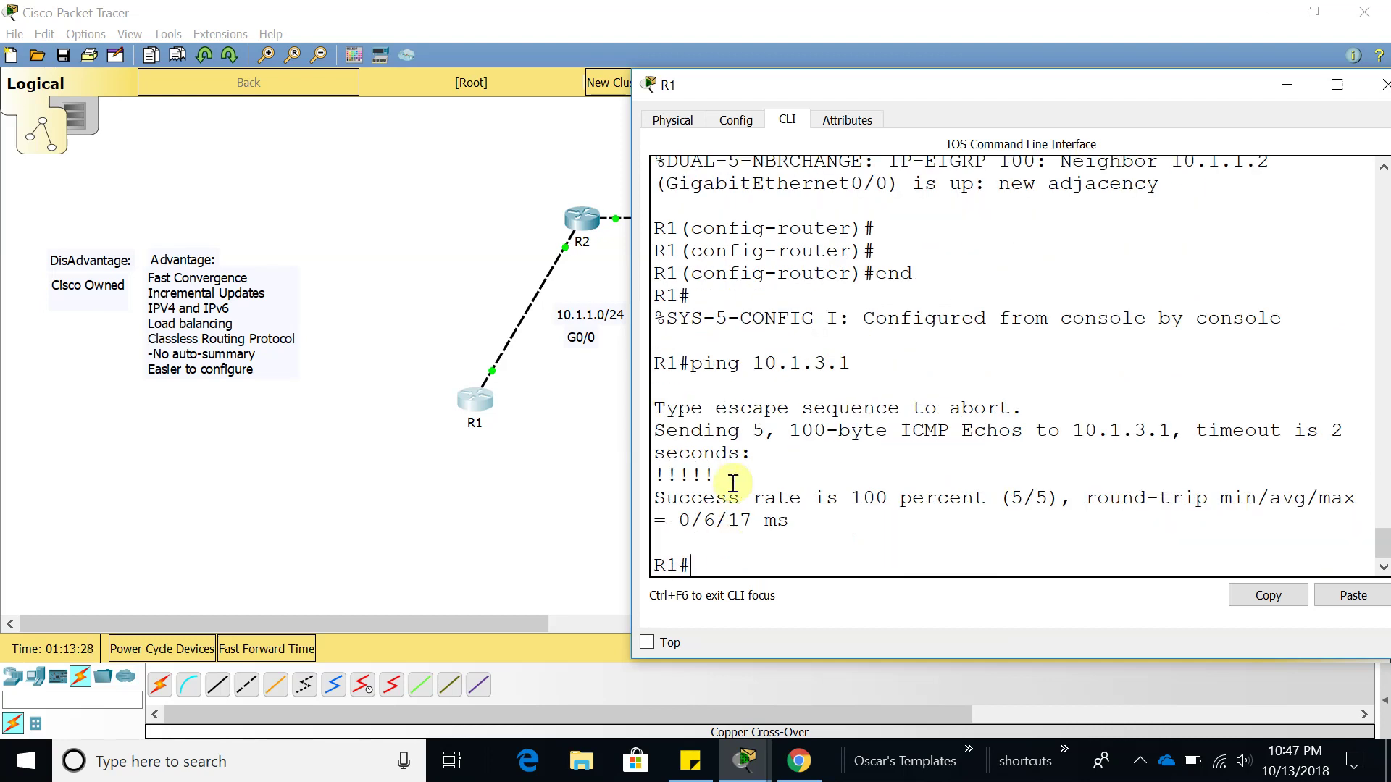
pyautogui.moveTo(732, 475); pyautogui.dragTo(652, 471)
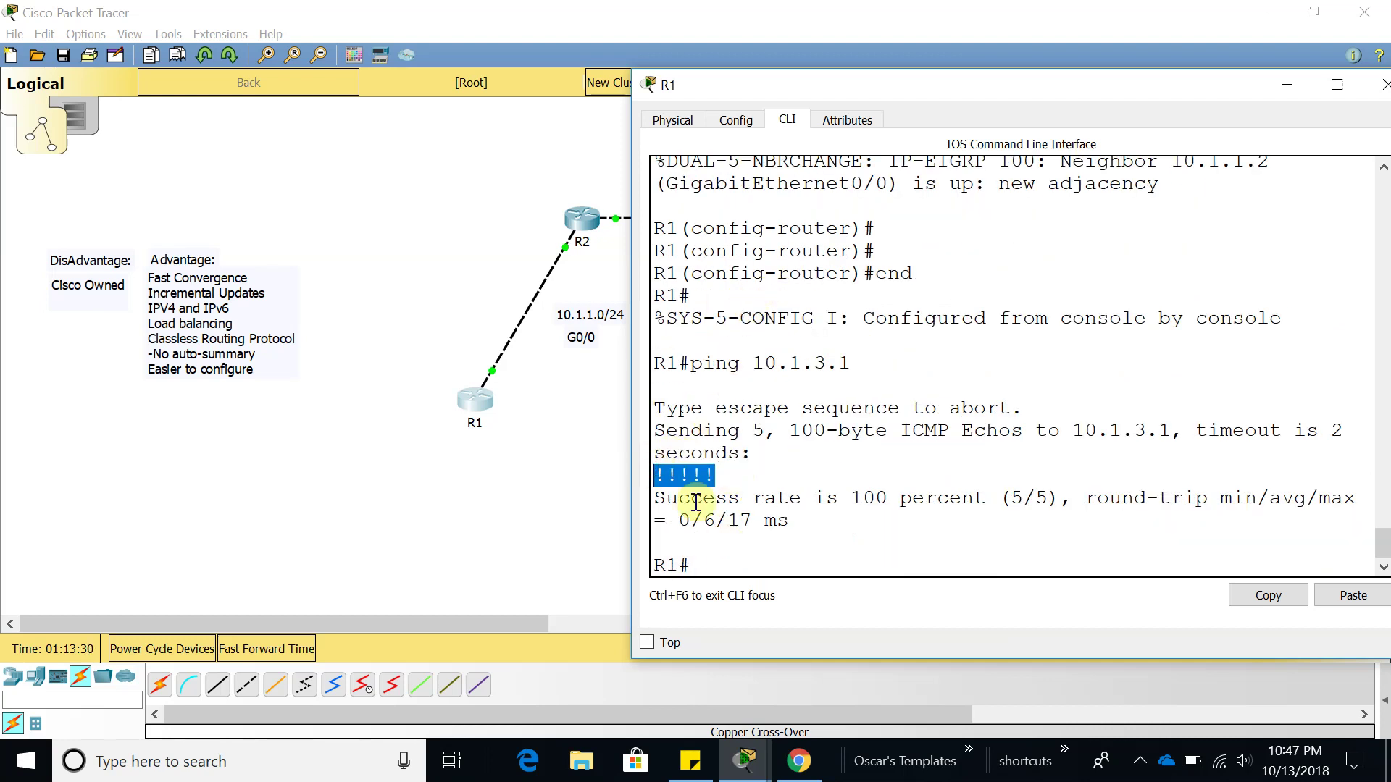
pyautogui.click(719, 475)
pyautogui.moveTo(717, 475); pyautogui.dragTo(655, 475)
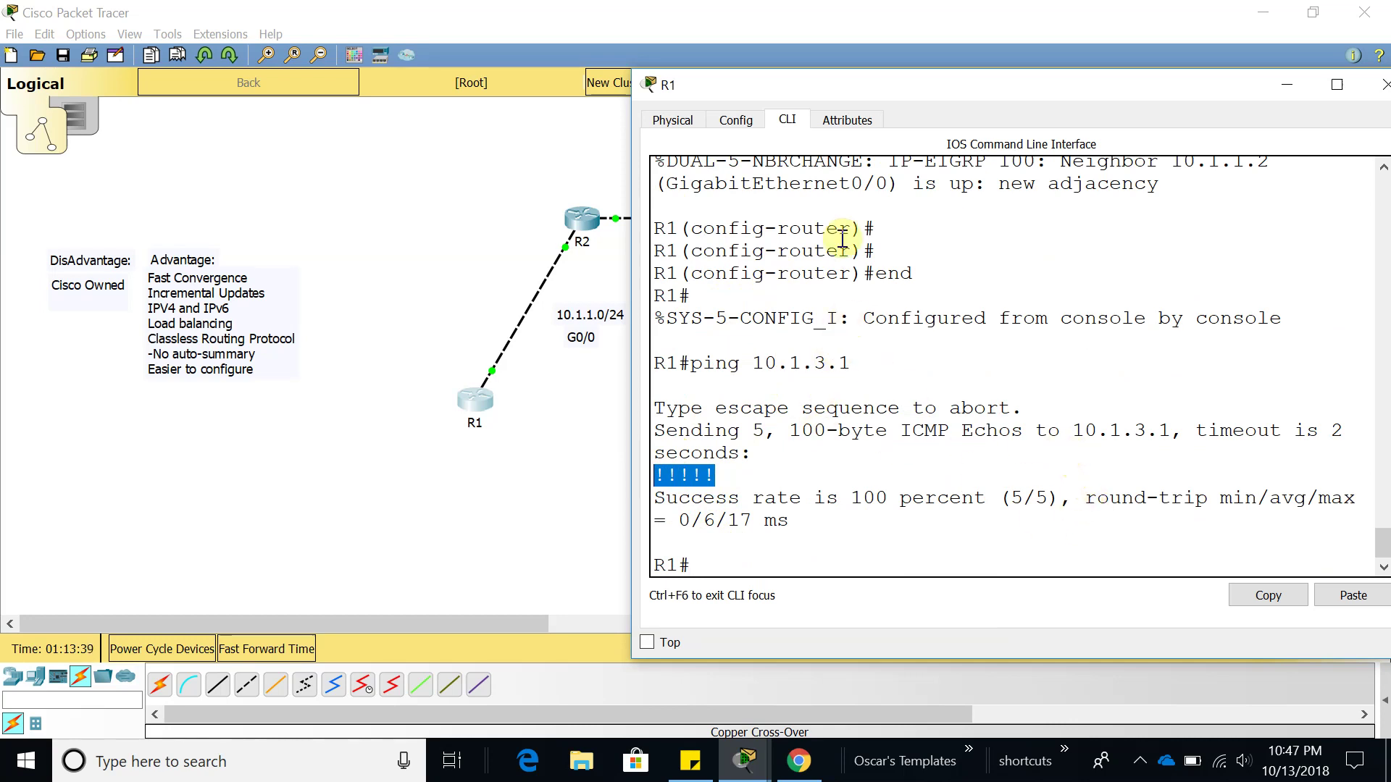
# Step: Review the R1–R4 topology behind the console, then close R1's console window
pyautogui.moveTo(936, 89); pyautogui.dragTo(391, 97)
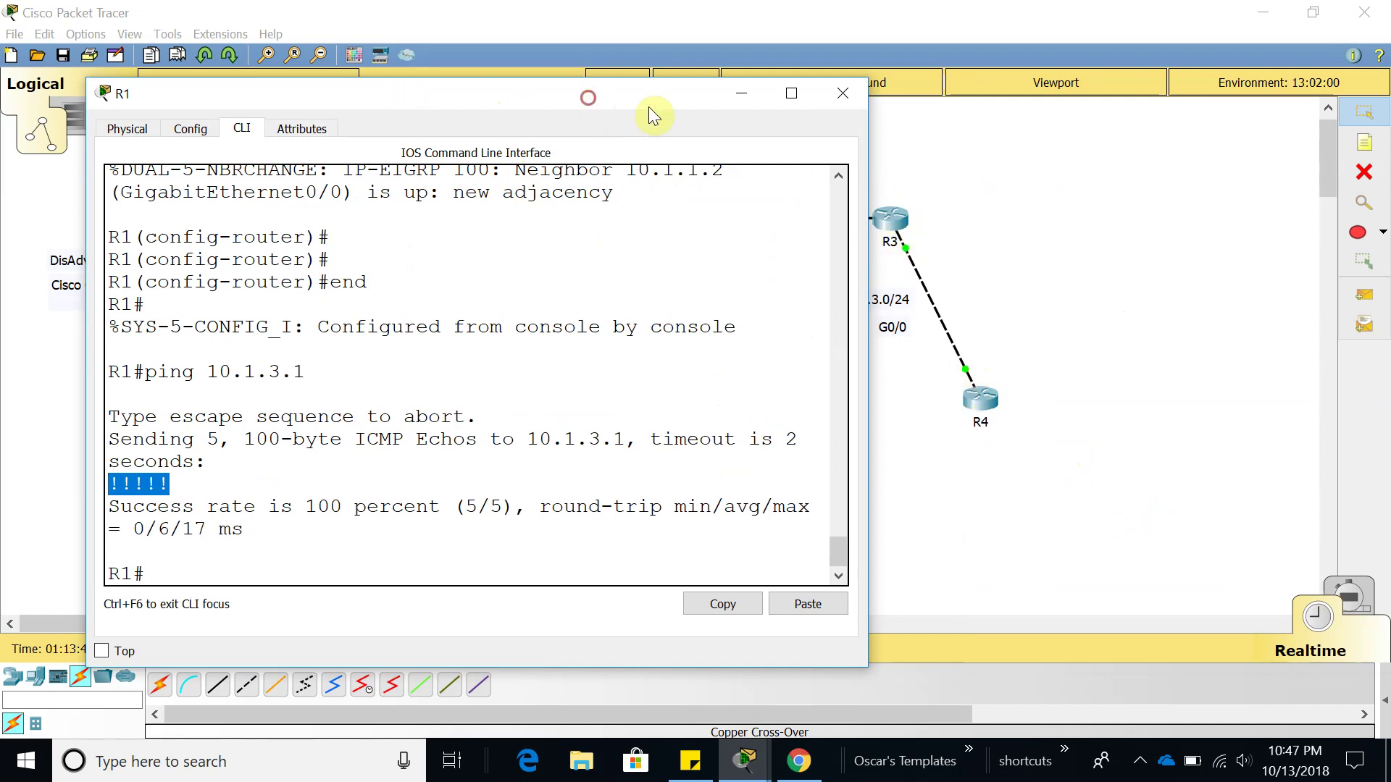
pyautogui.moveTo(590, 96); pyautogui.dragTo(1136, 49)
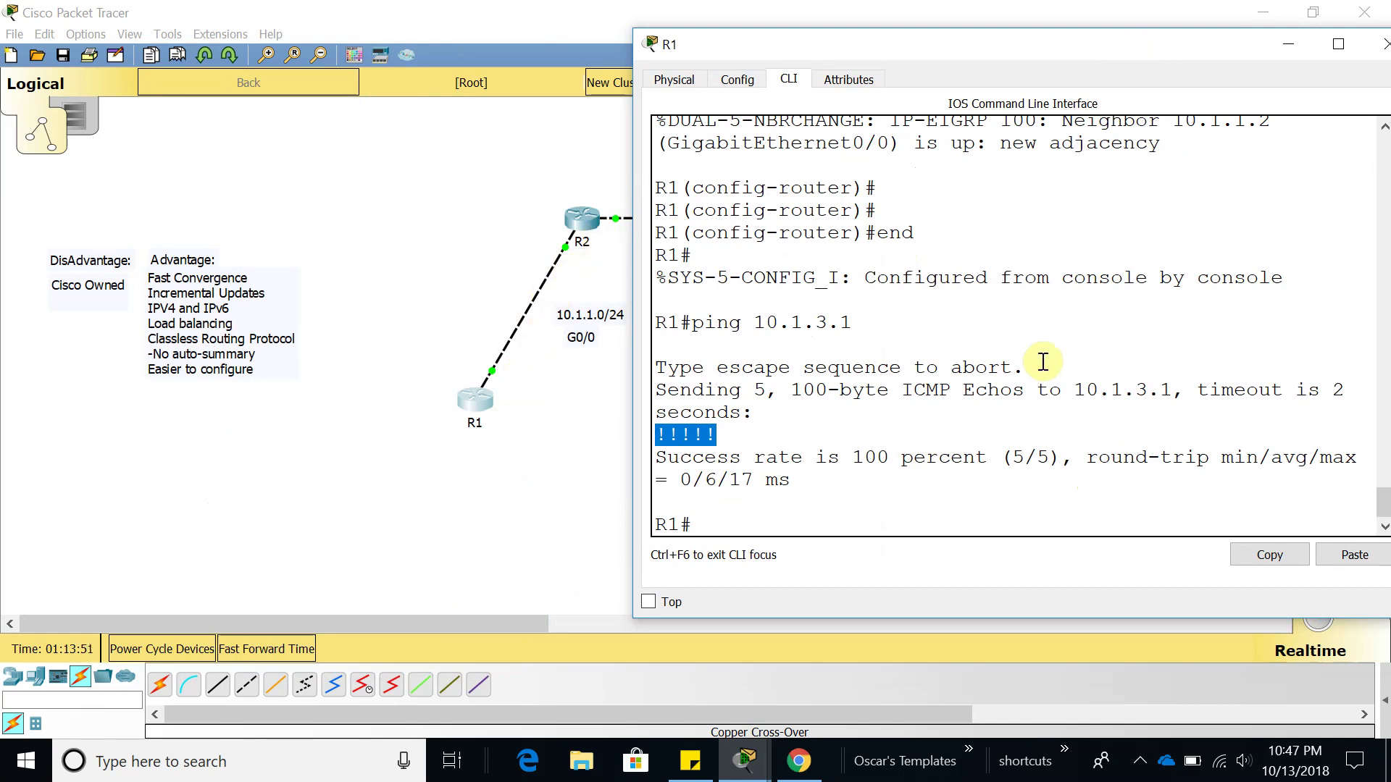
pyautogui.scroll(3, 1072, 326)
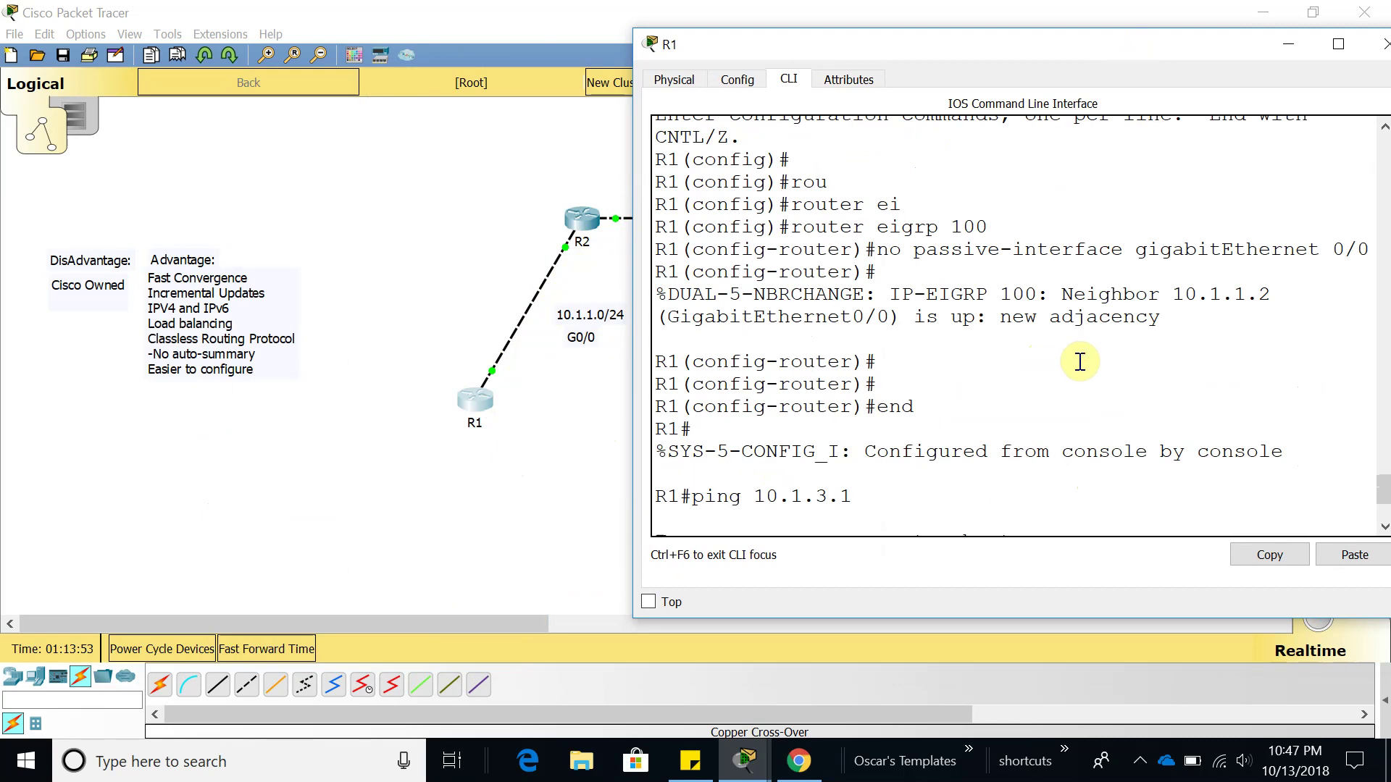
pyautogui.scroll(2, 1015, 329)
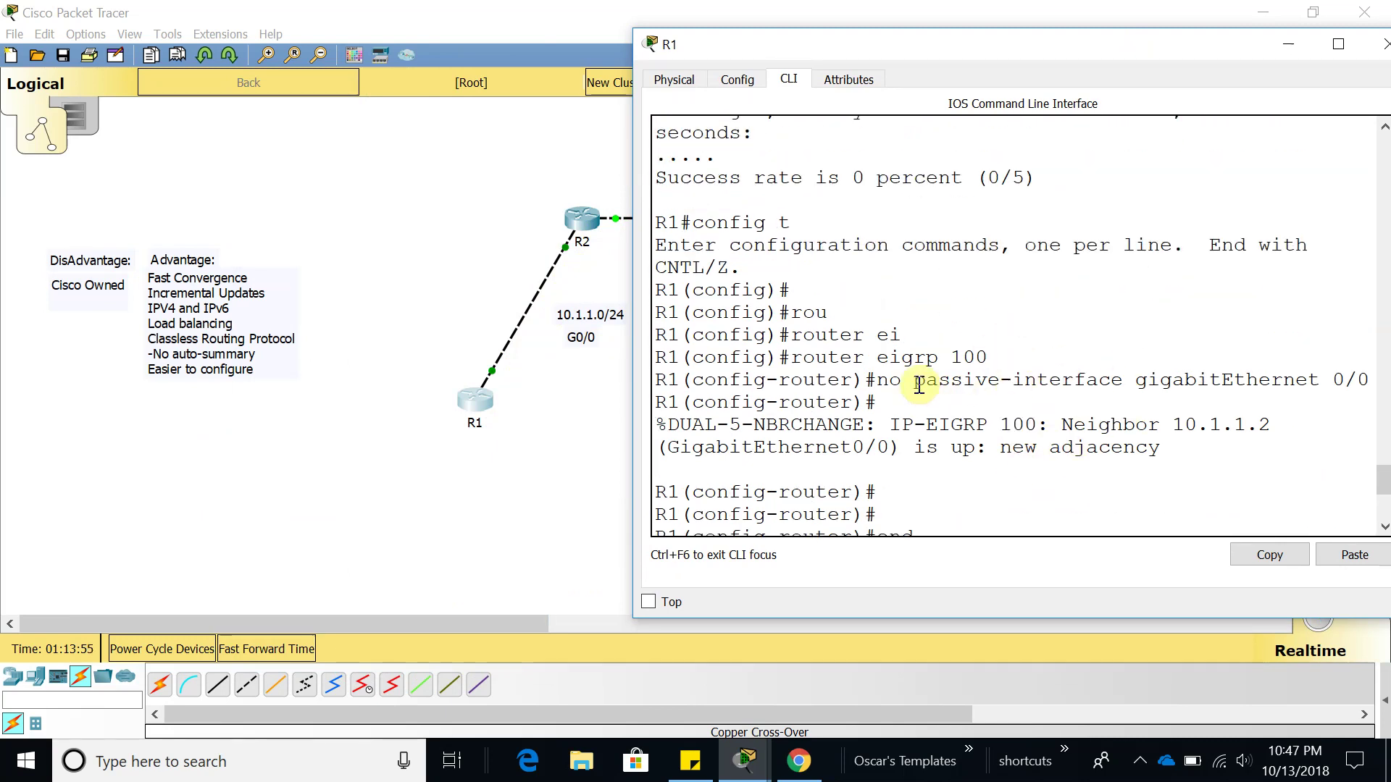
pyautogui.moveTo(876, 54); pyautogui.dragTo(708, 65)
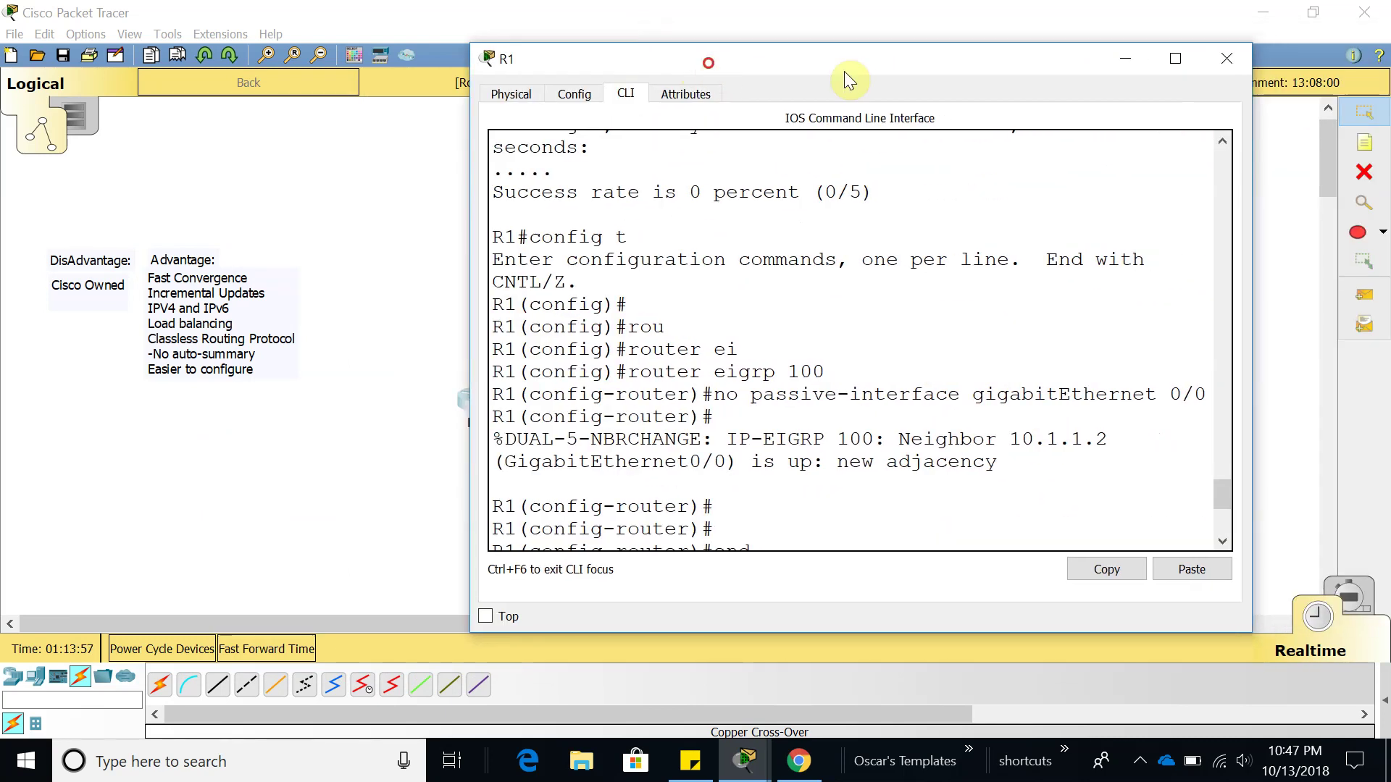
pyautogui.click(1227, 57)
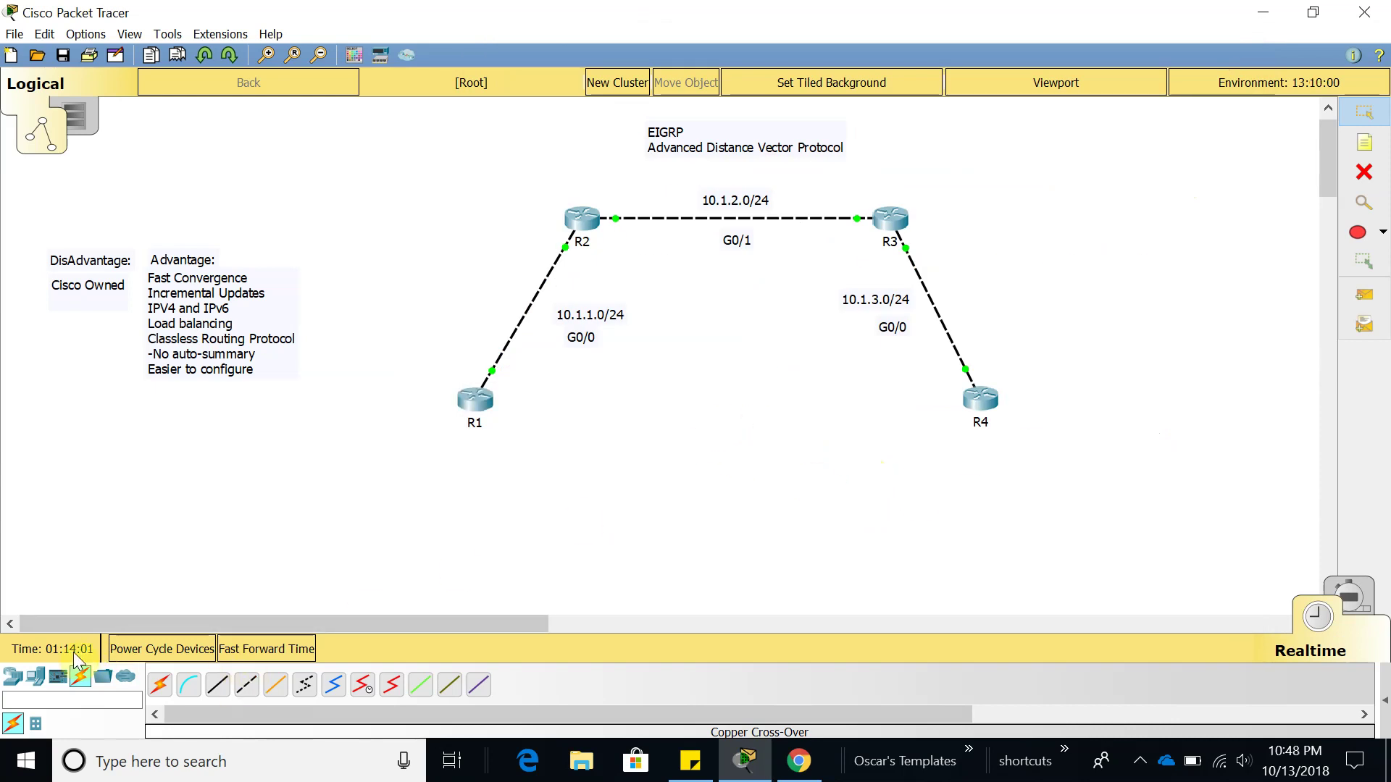
# Step: Drag a new switch, Switch0, onto the workspace below R1
pyautogui.click(13, 676)
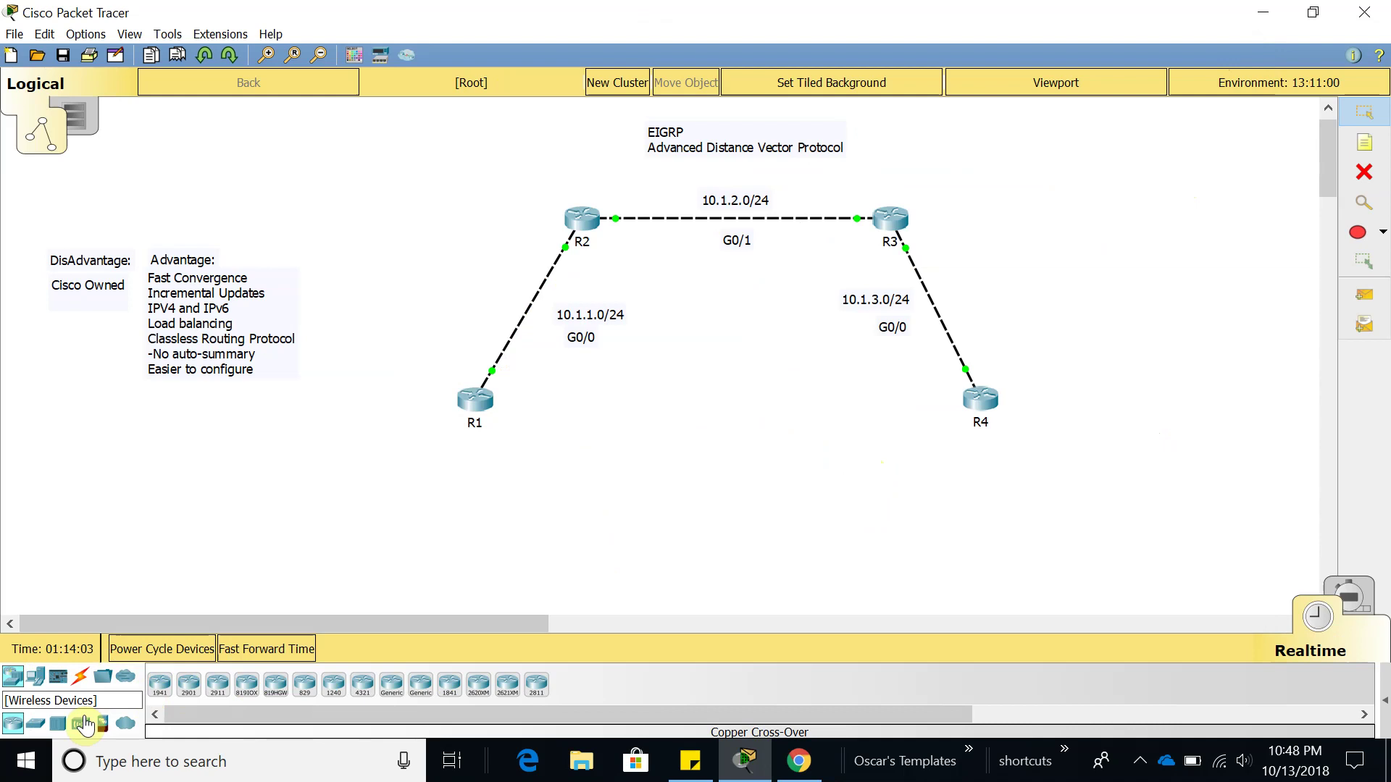
pyautogui.moveTo(38, 725); pyautogui.dragTo(434, 555)
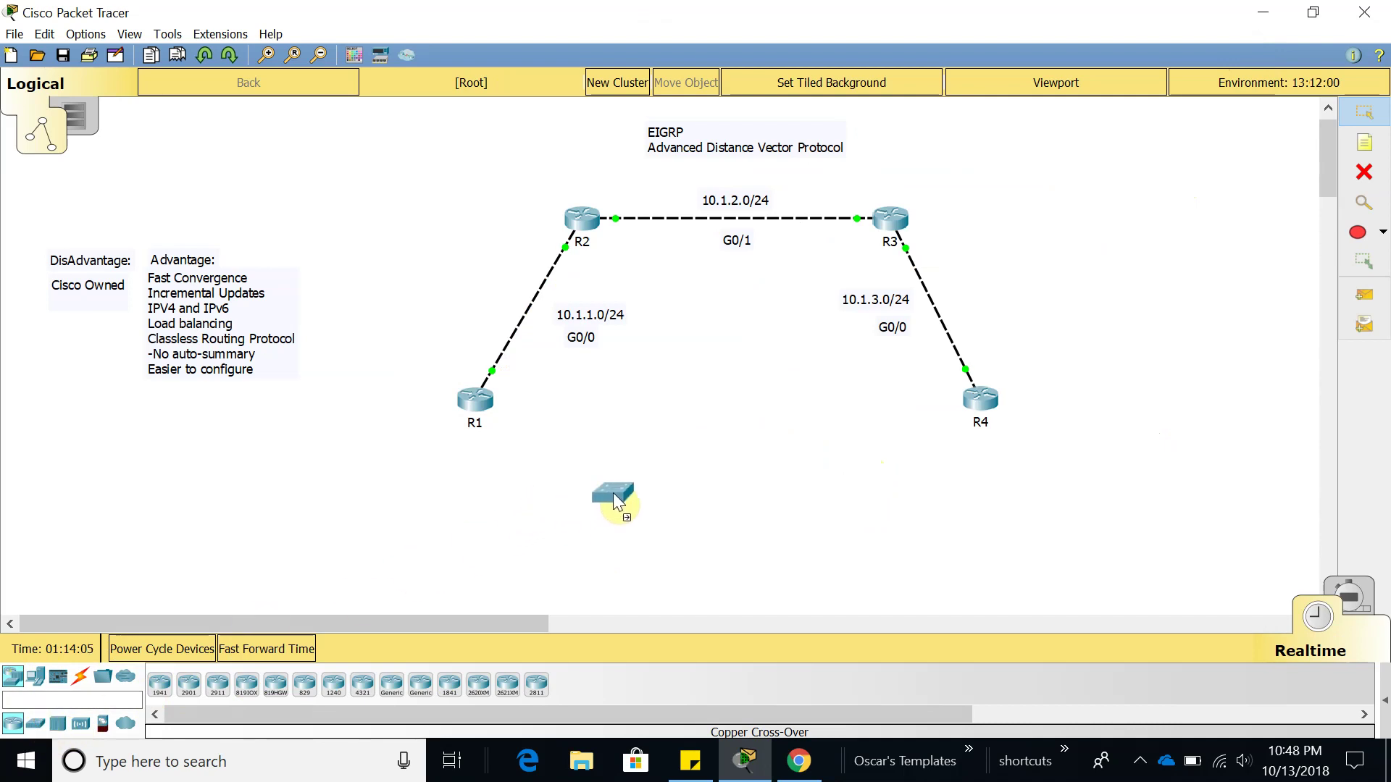
pyautogui.moveTo(613, 492); pyautogui.dragTo(613, 493)
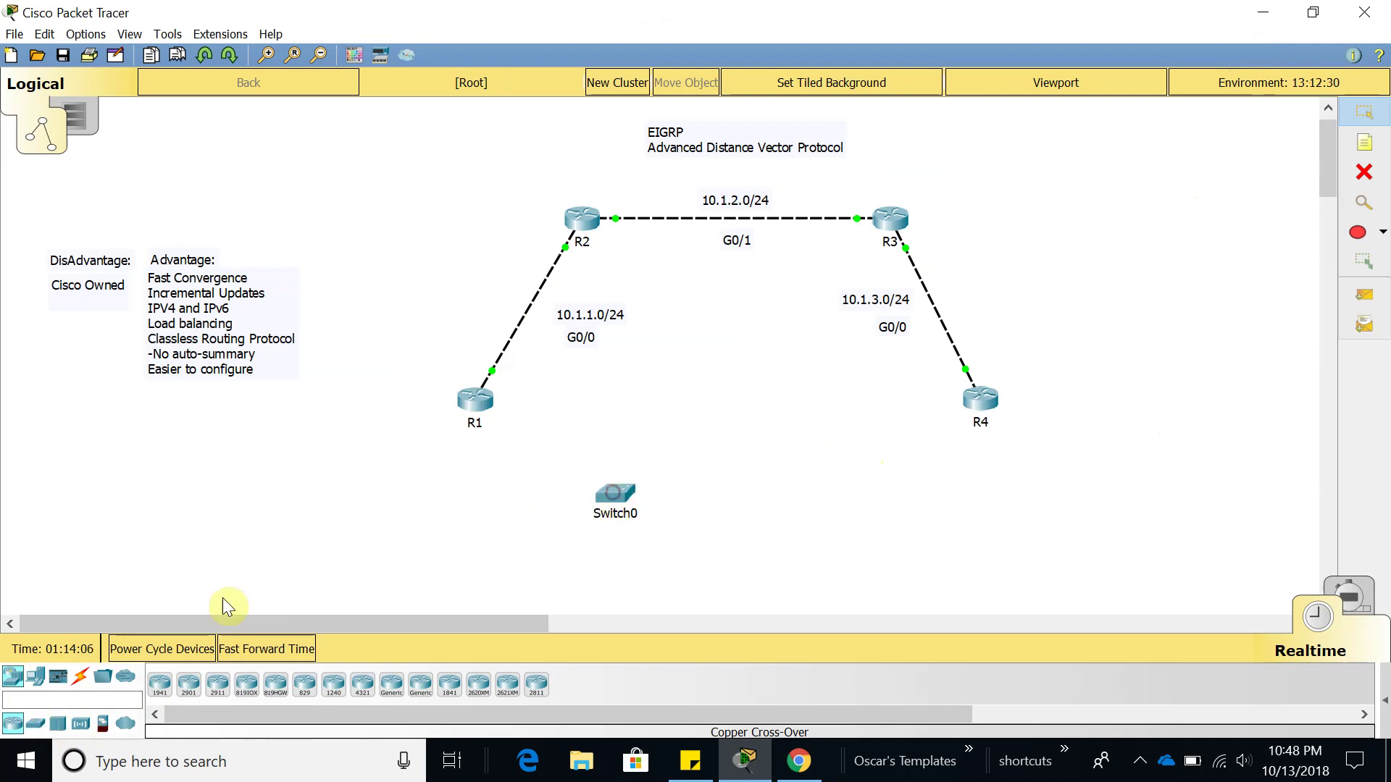
# Step: Place a Generic PC, PC0, below Switch0 and nudge Switch0 slightly up-left
pyautogui.click(35, 678)
pyautogui.click(157, 687)
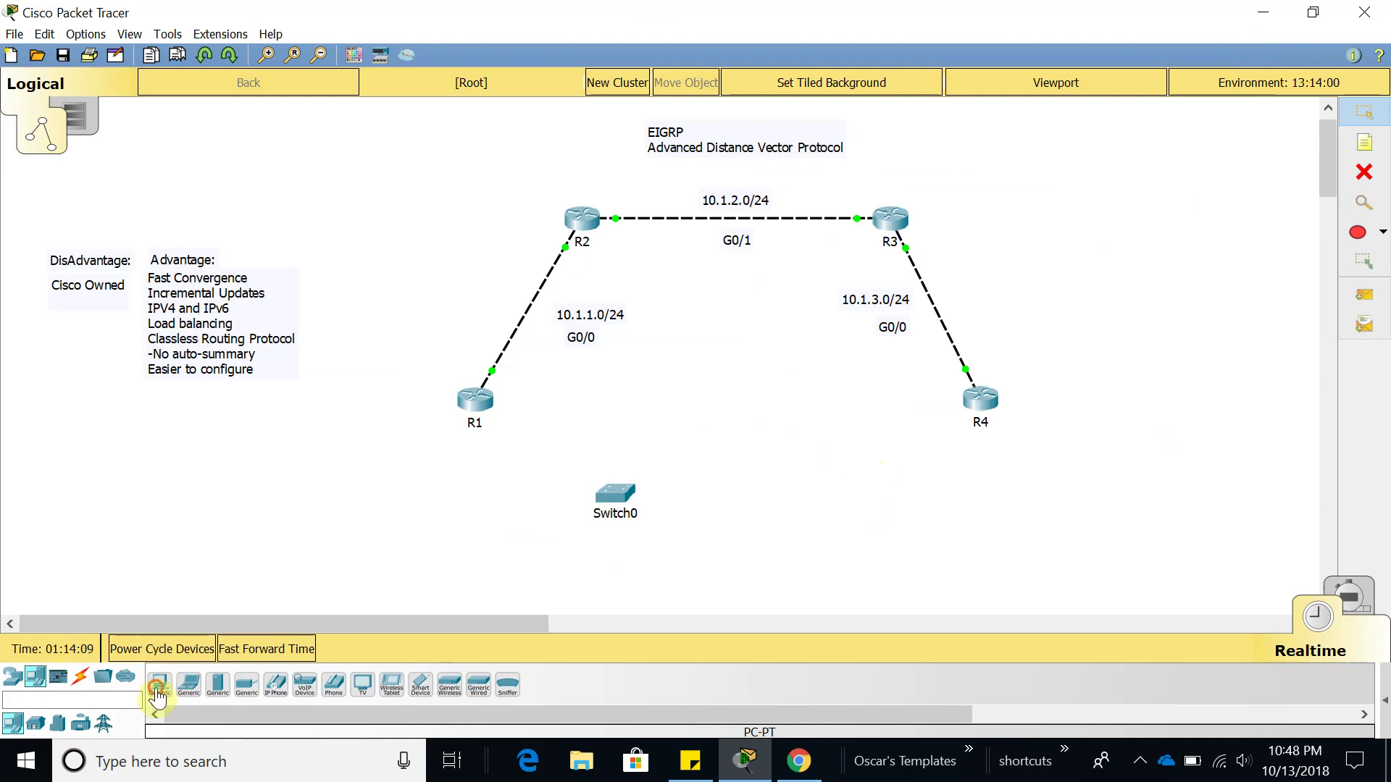
pyautogui.click(784, 552)
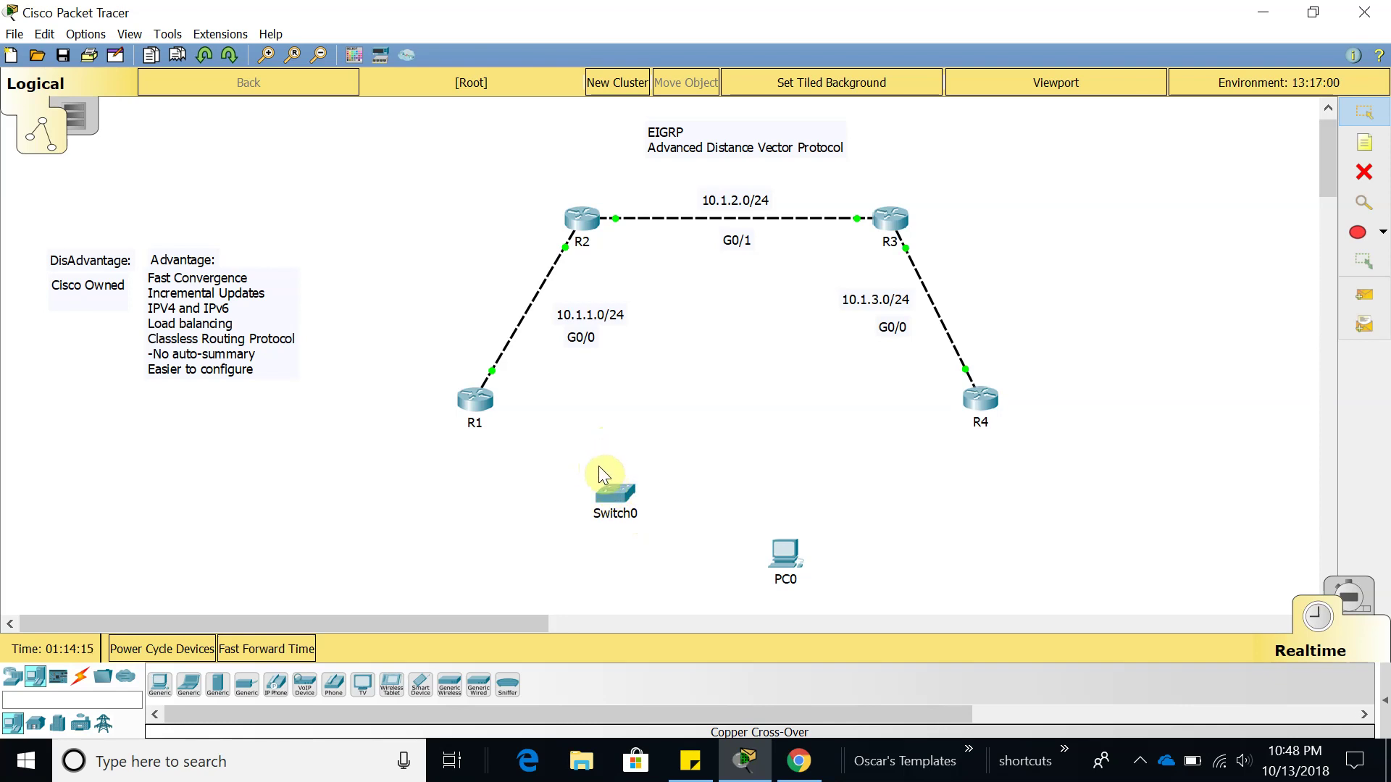
pyautogui.moveTo(599, 467); pyautogui.dragTo(594, 462)
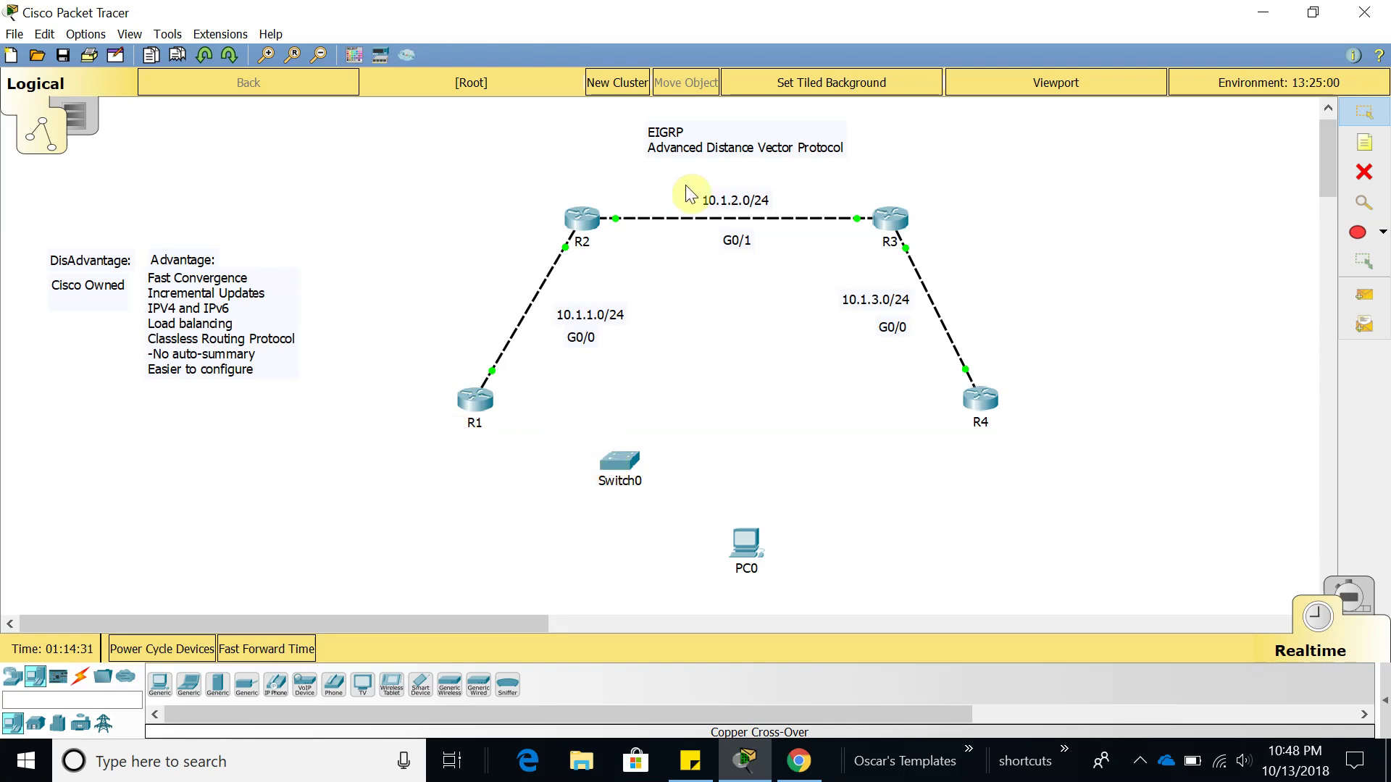
# Step: Link R1's GigabitEthernet0/1 to Switch0 with a copper straight-through cable
pyautogui.click(80, 676)
pyautogui.click(246, 684)
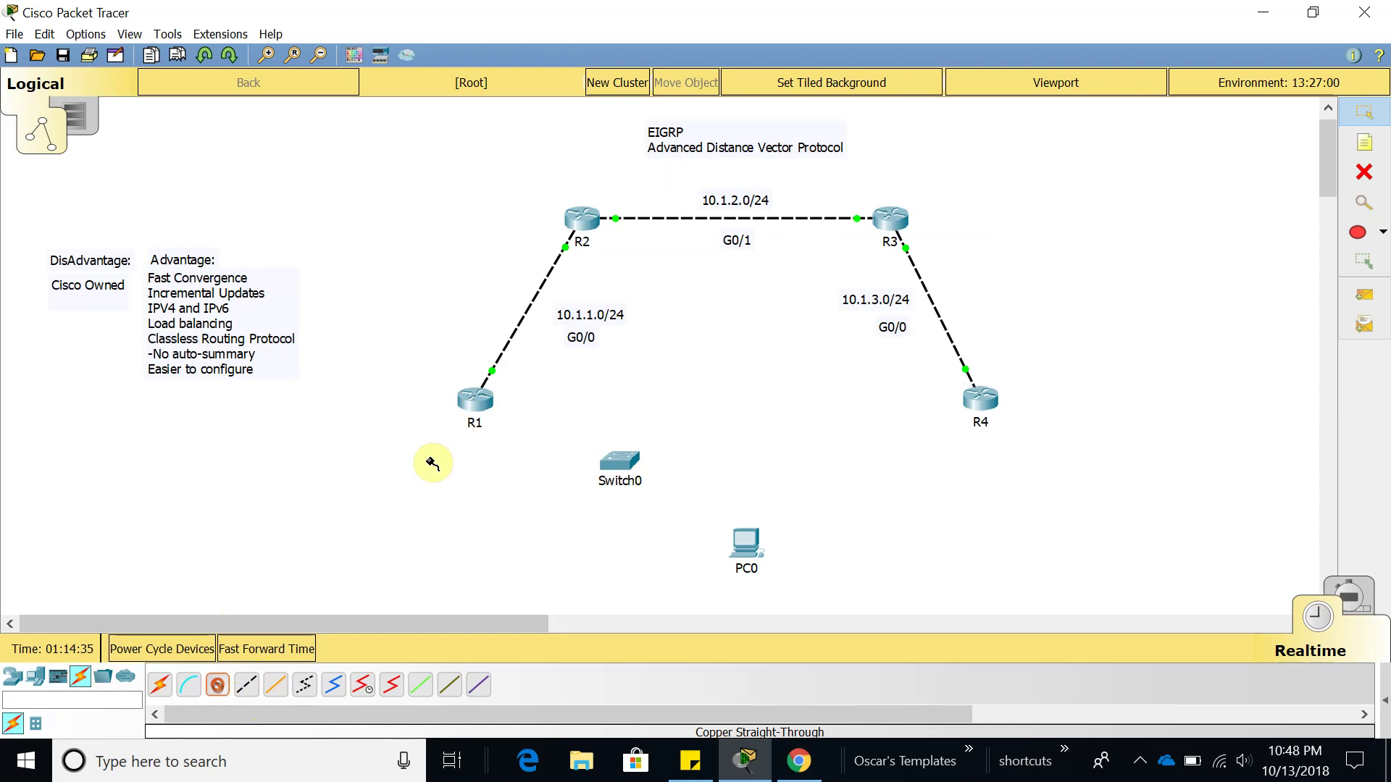
pyautogui.click(474, 399)
pyautogui.click(576, 466)
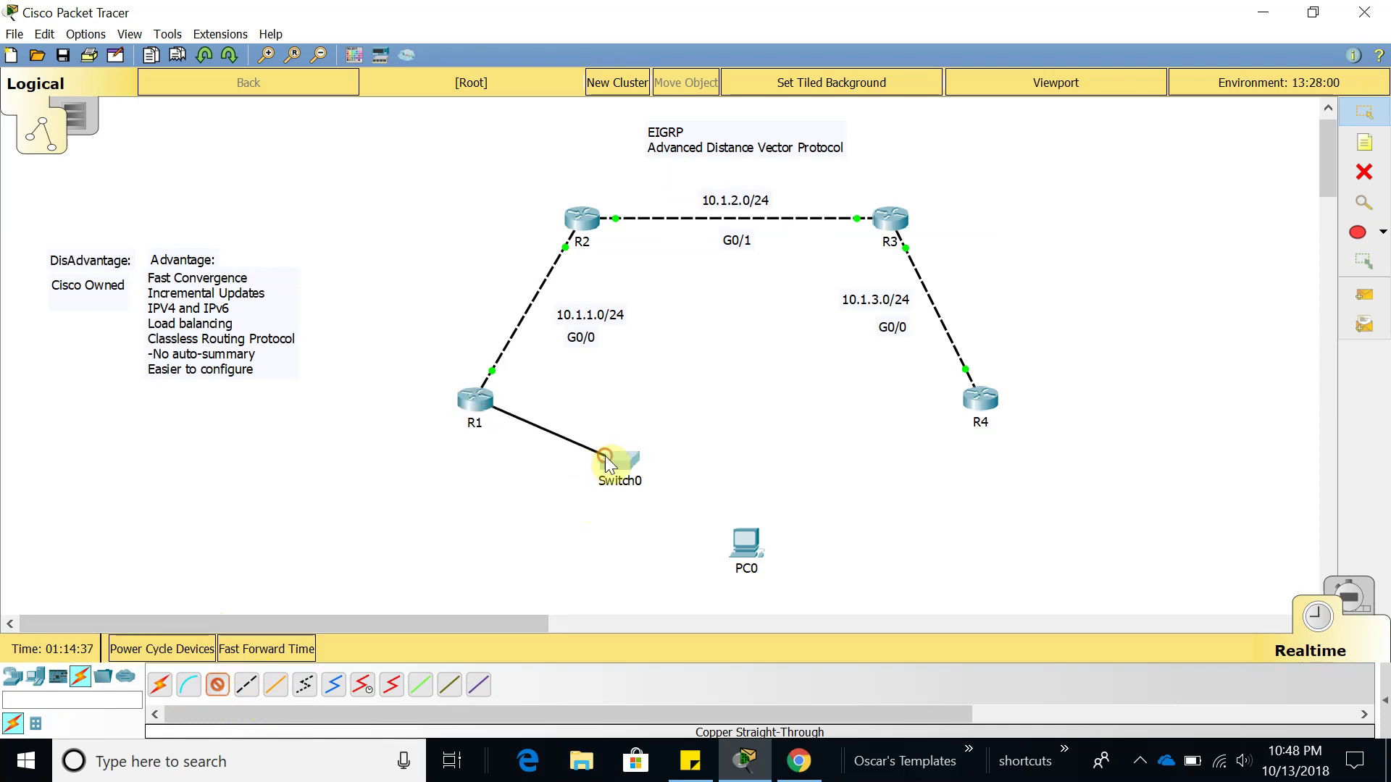
pyautogui.click(611, 461)
pyautogui.click(722, 577)
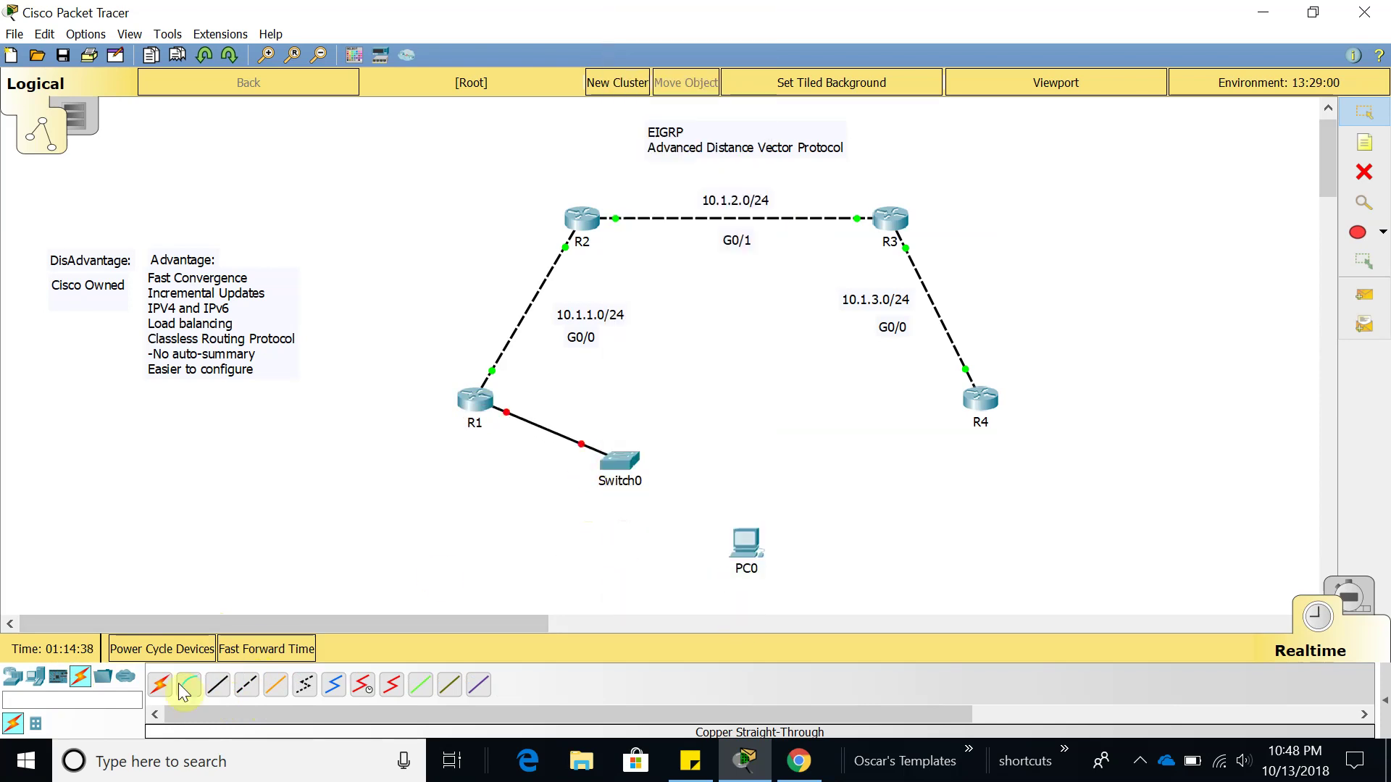
# Step: Cable a Switch0 FastEthernet port to PC0's FastEthernet0, then shift PC0 up-right
pyautogui.click(246, 684)
pyautogui.click(633, 467)
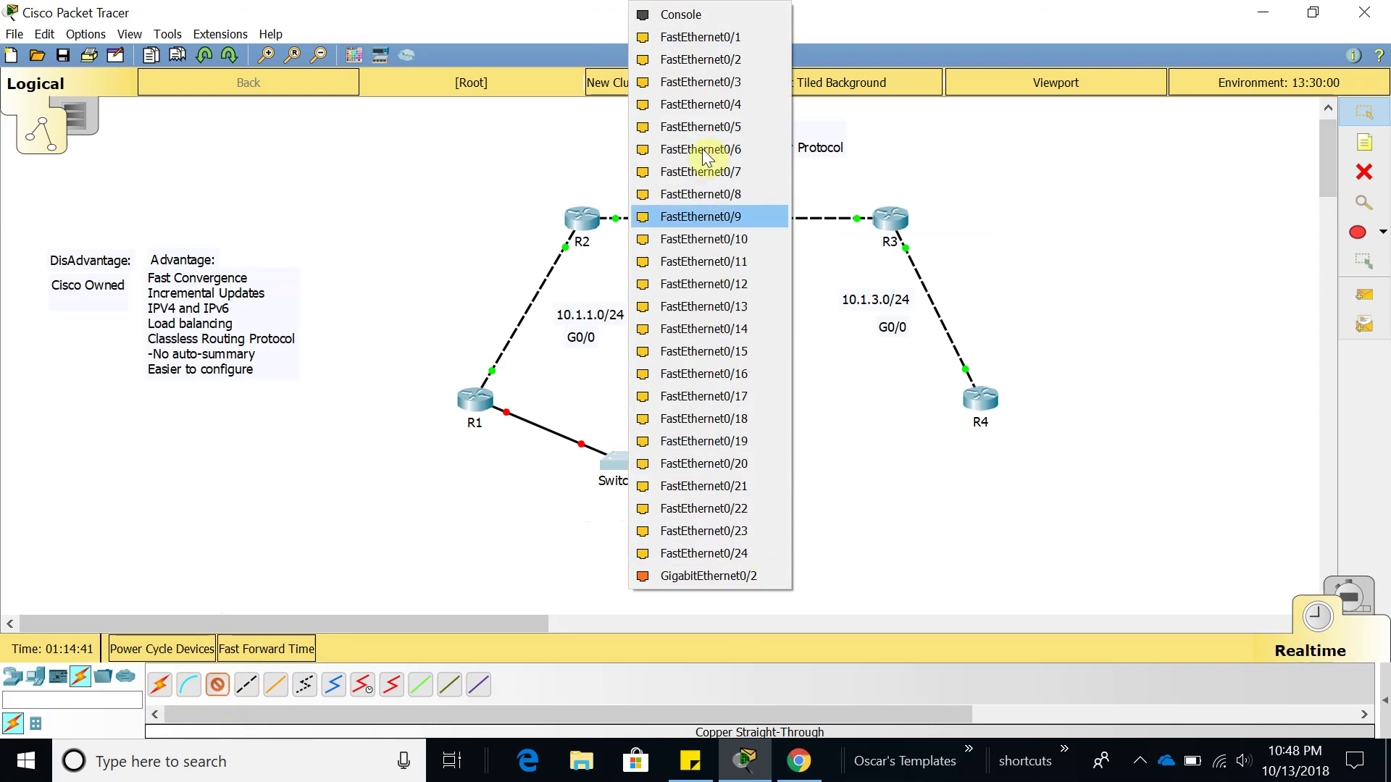
pyautogui.click(709, 35)
pyautogui.click(748, 547)
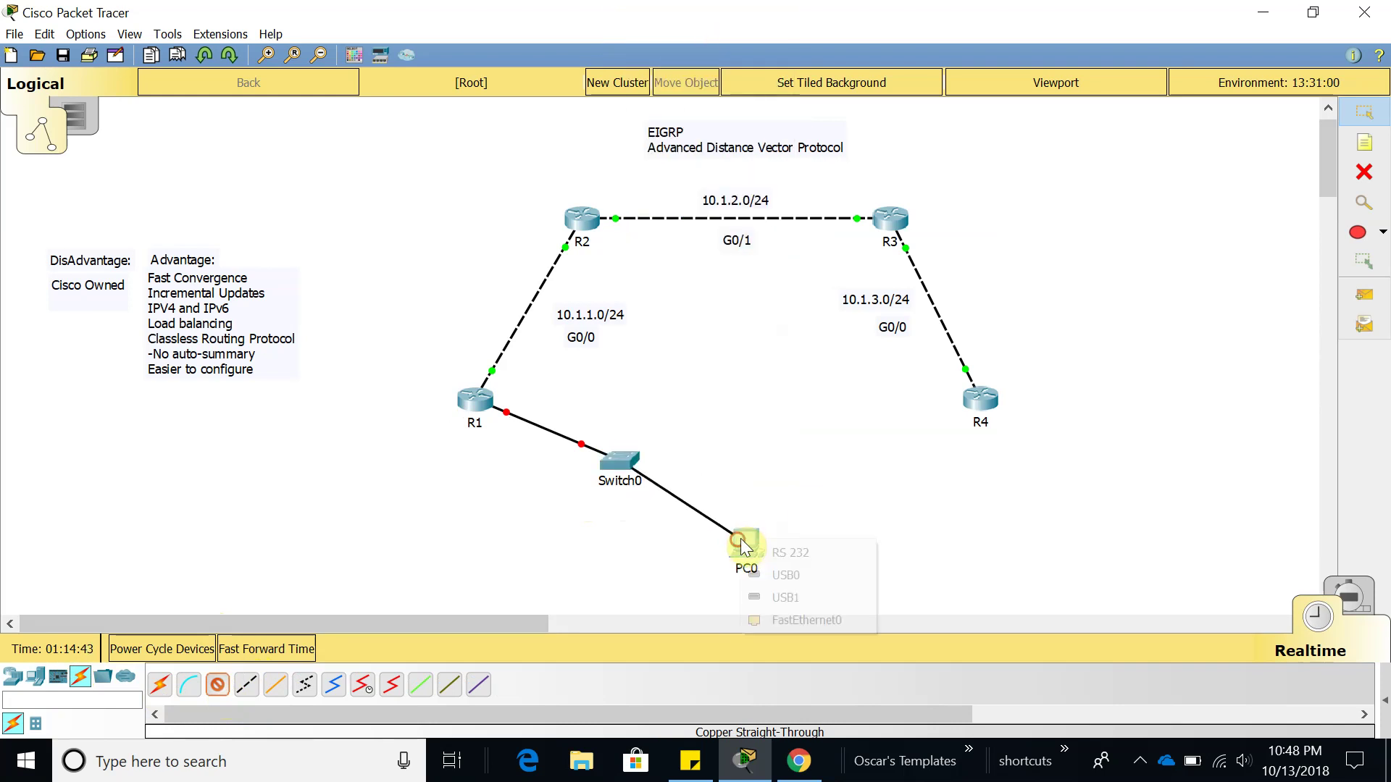
pyautogui.click(834, 614)
pyautogui.moveTo(754, 554); pyautogui.dragTo(770, 529)
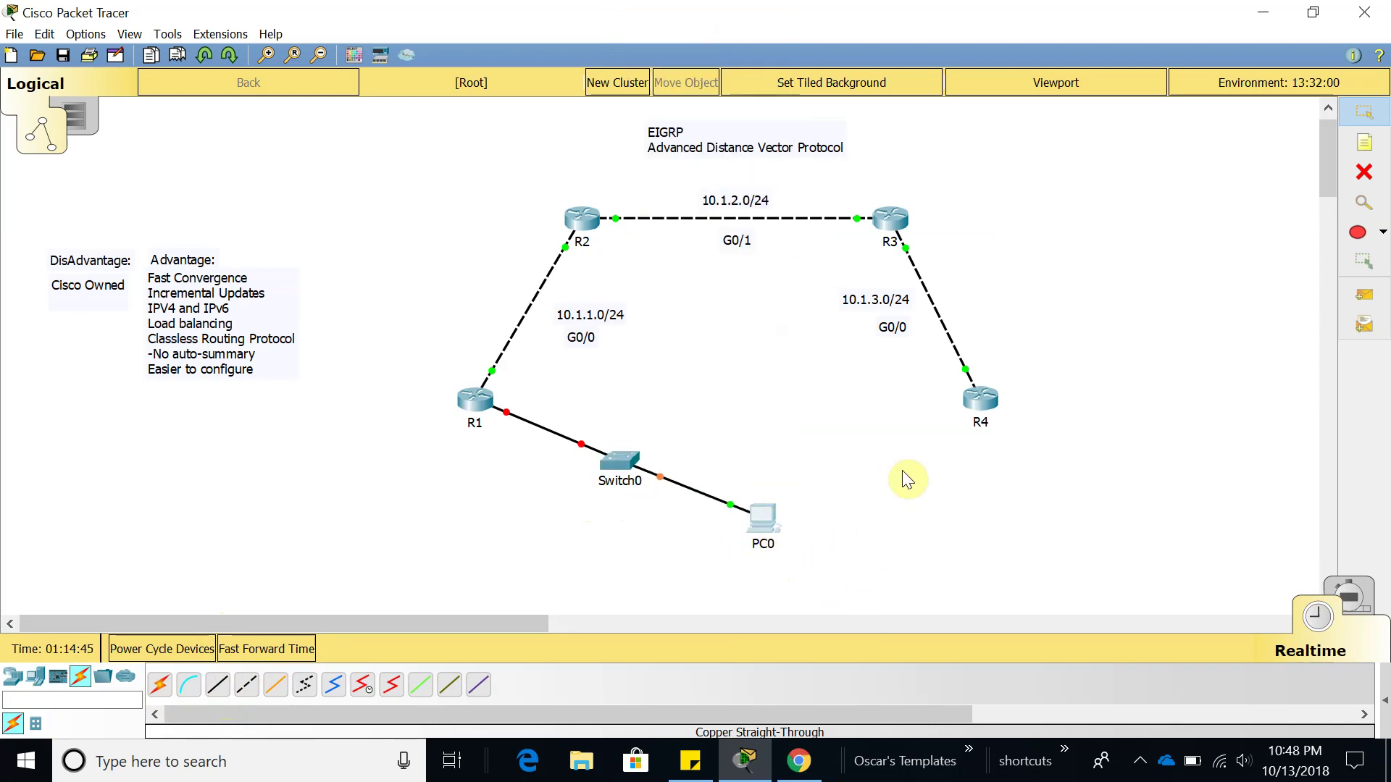
# Step: In R1's CLI, enter configure terminal and then router eigrp 100
pyautogui.click(465, 403)
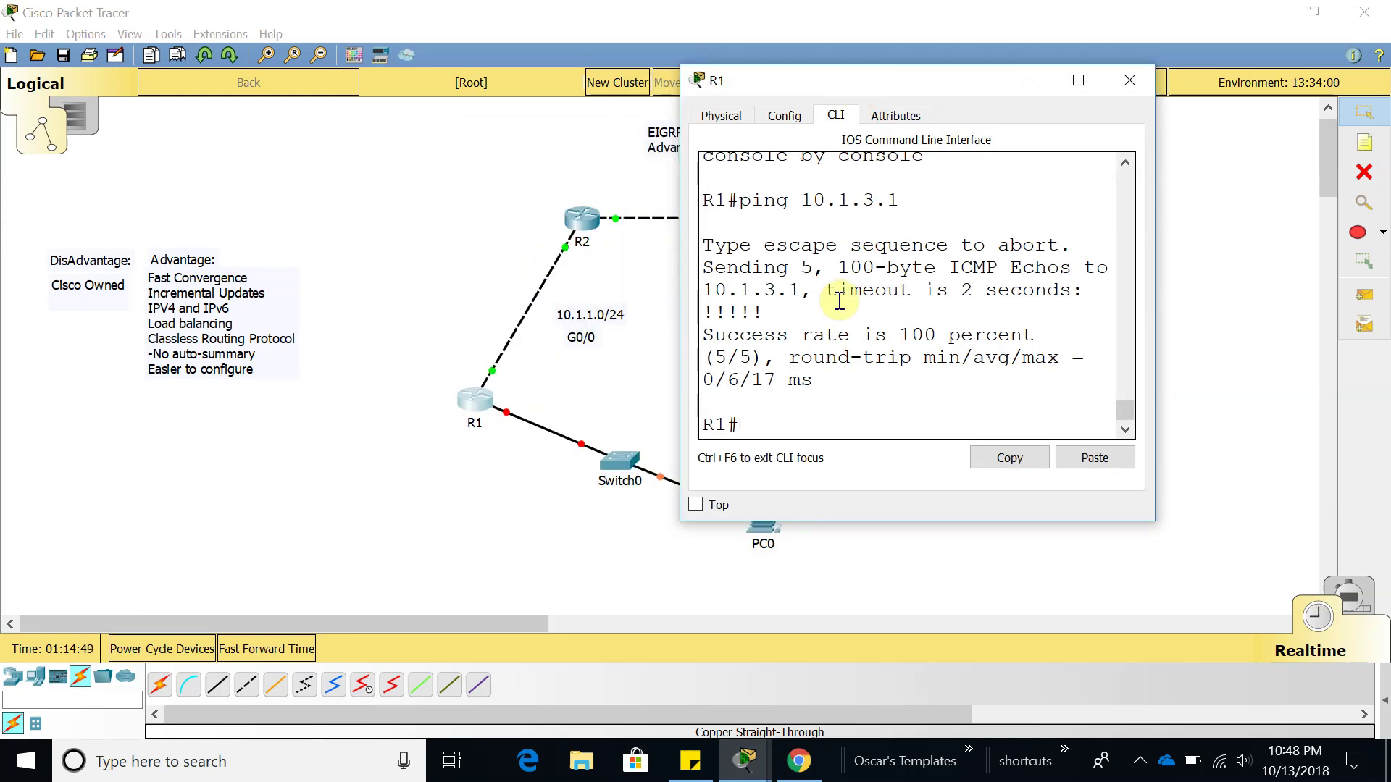
pyautogui.press('Return')
pyautogui.press('Return')
pyautogui.write('con')
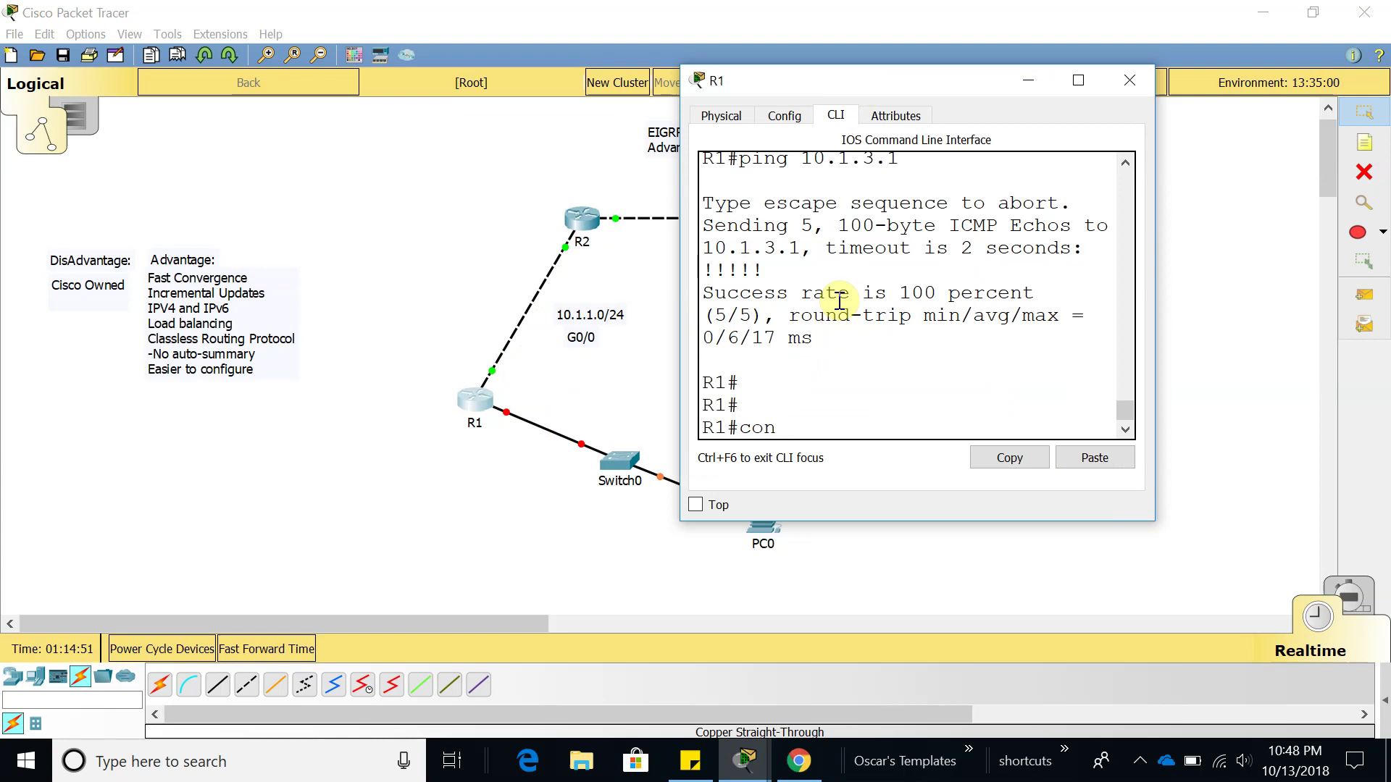
pyautogui.press('Tab')
pyautogui.press('Tab')
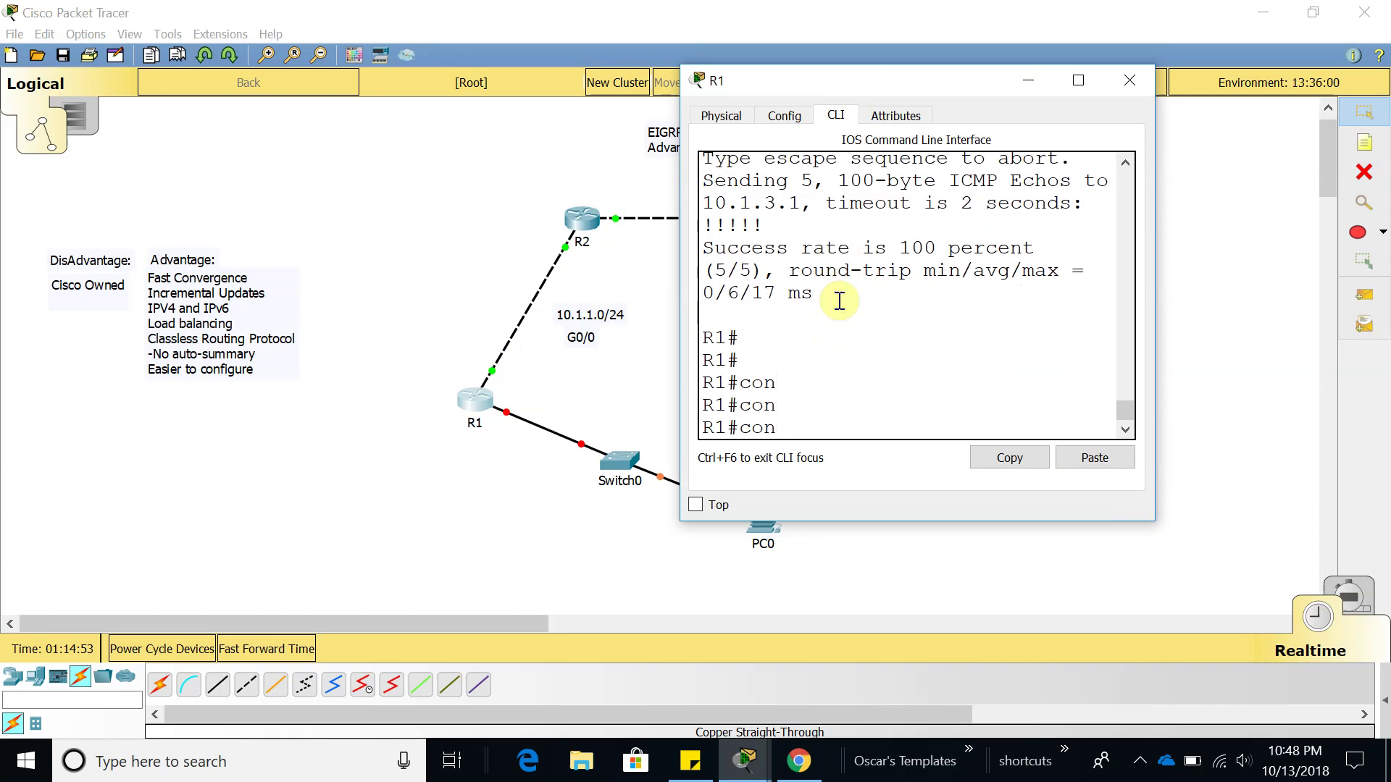
pyautogui.write('fi')
pyautogui.press('Tab')
pyautogui.write('terminal')
pyautogui.press('Return')
pyautogui.press('Return')
pyautogui.press('Return')
pyautogui.press('Return')
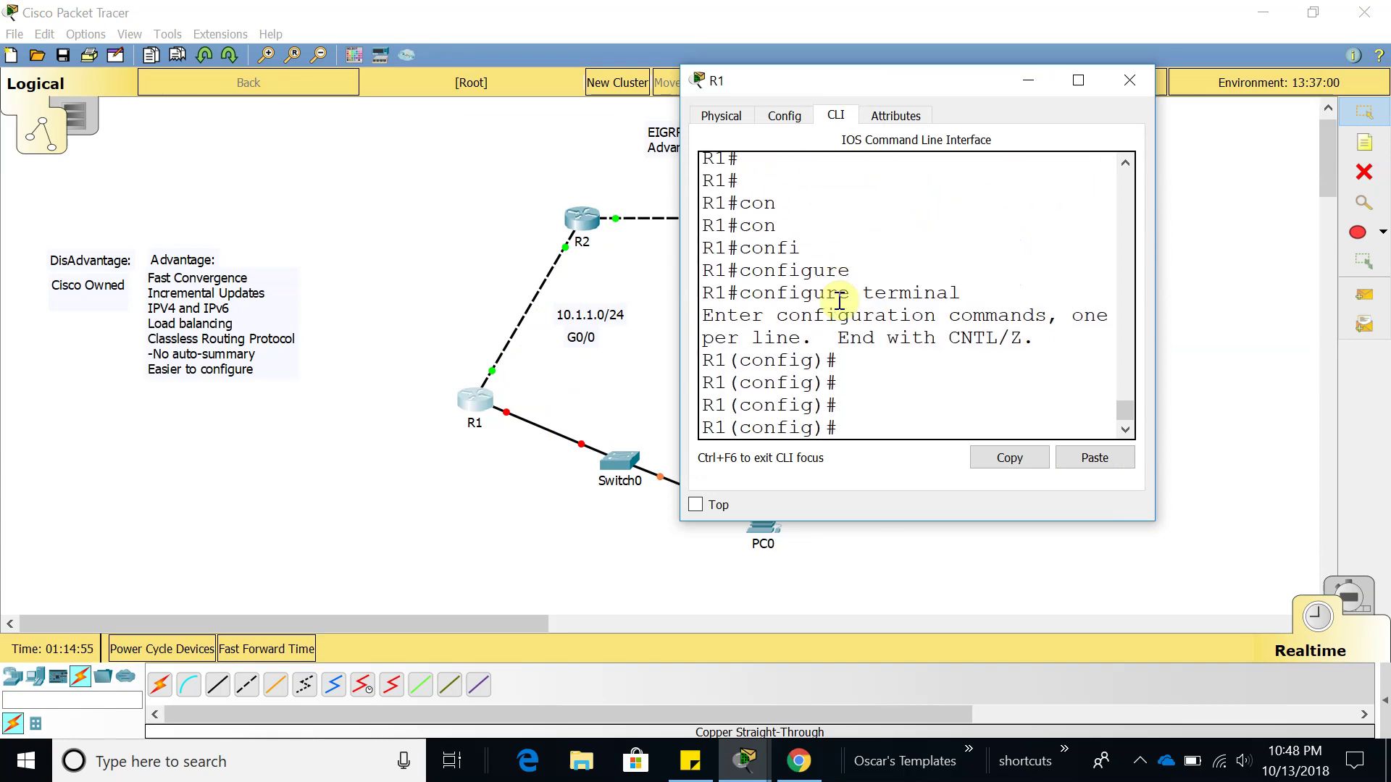
pyautogui.write('rou')
pyautogui.press('Tab')
pyautogui.write('e')
pyautogui.press('Tab')
pyautogui.write('10')
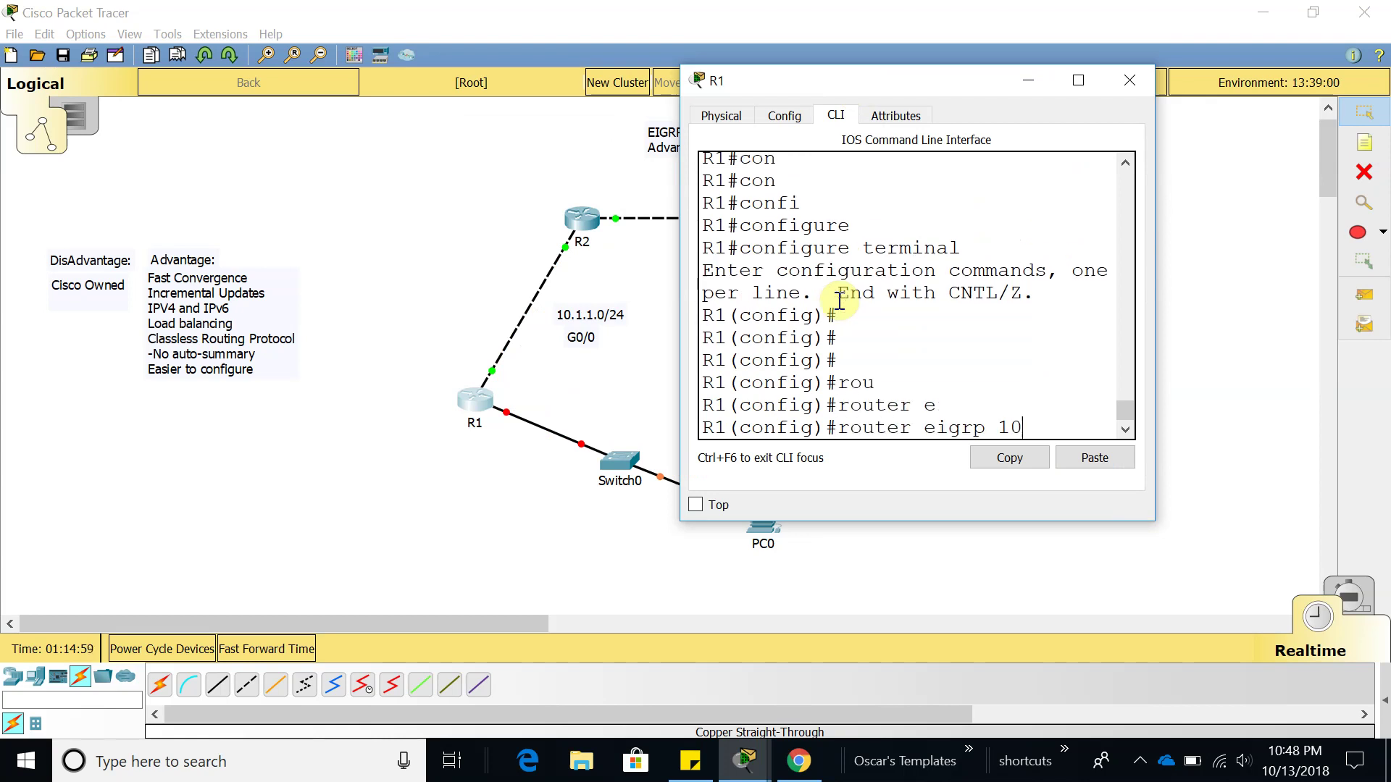
pyautogui.write('0')
pyautogui.press('Return')
# Step: Apply passive-interface gigabitEthernet 0/1 under EIGRP 100 on R1
pyautogui.write('pa')
pyautogui.press('Tab')
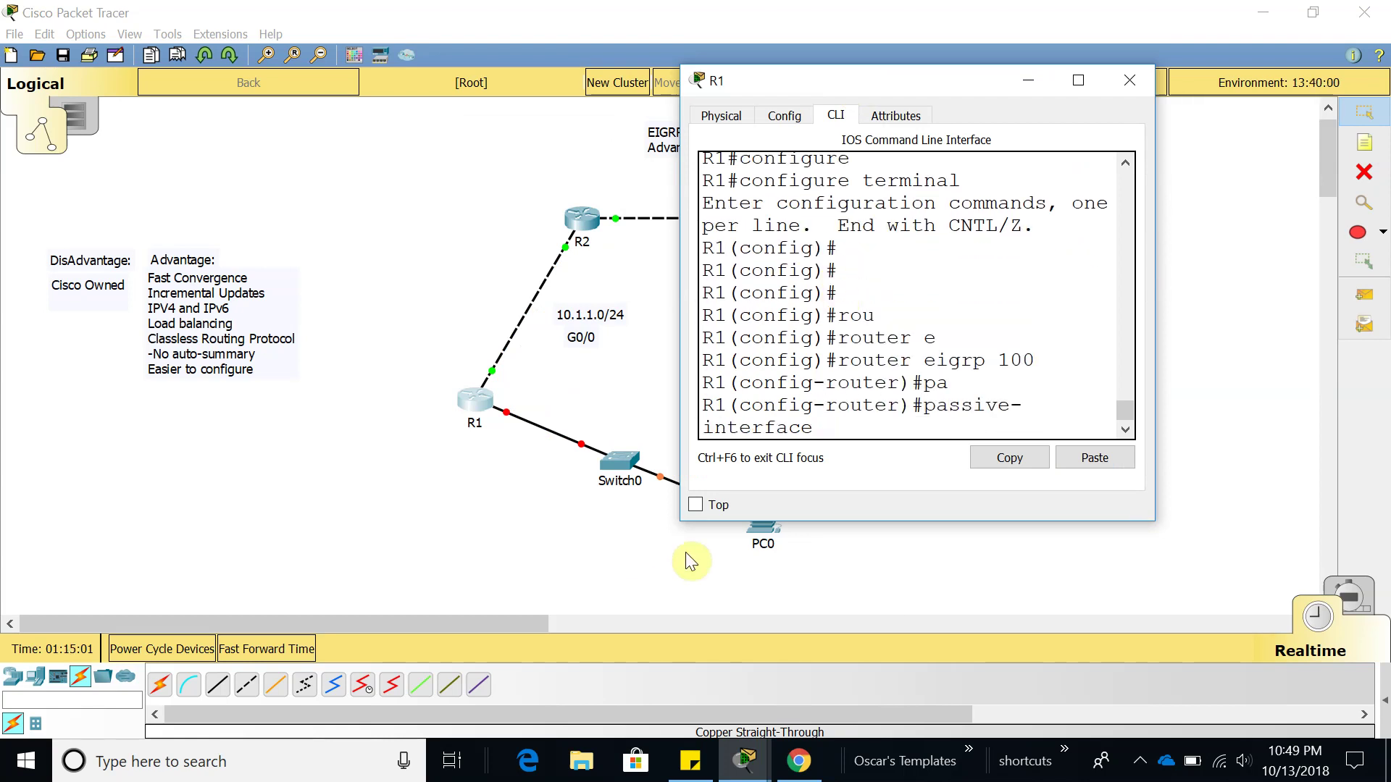
pyautogui.moveTo(680, 520); pyautogui.dragTo(435, 615)
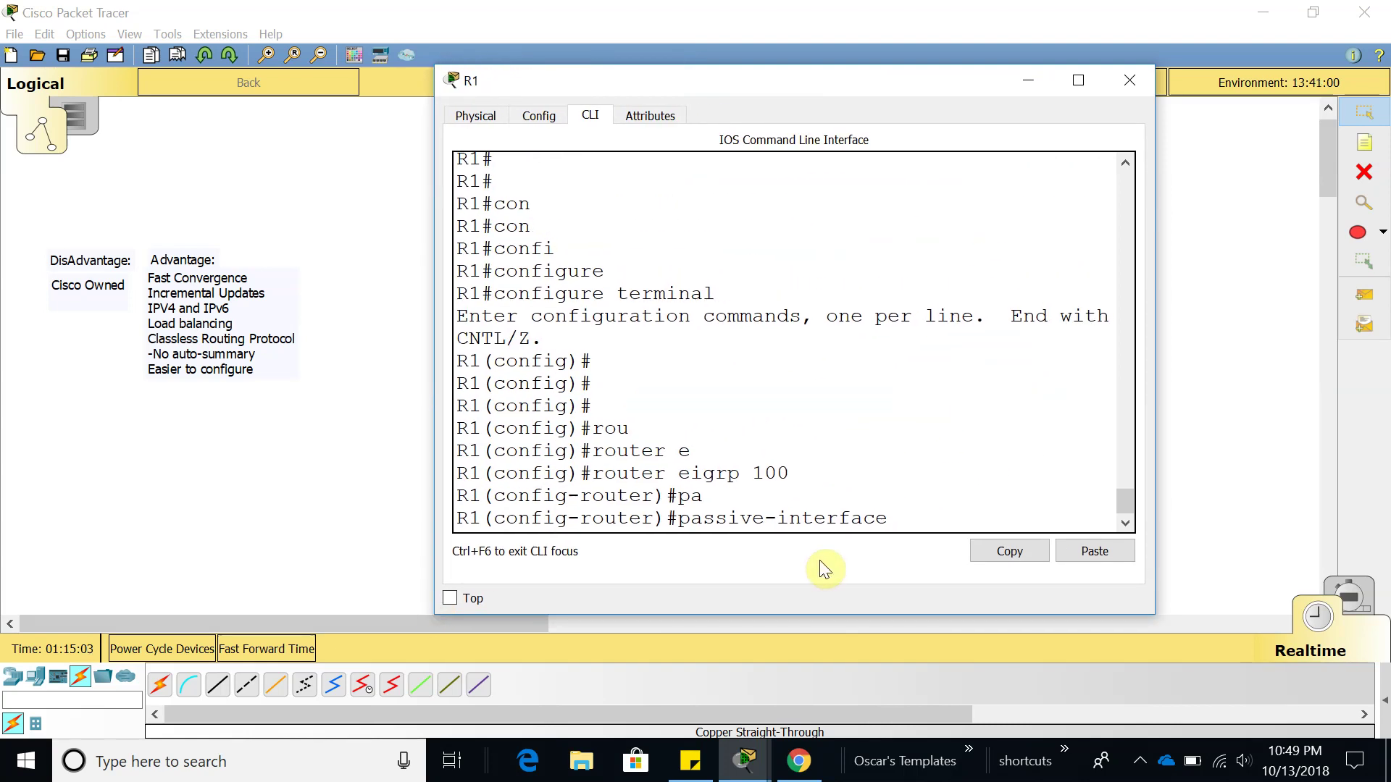
pyautogui.write('g')
pyautogui.press('Tab')
pyautogui.write('0/1')
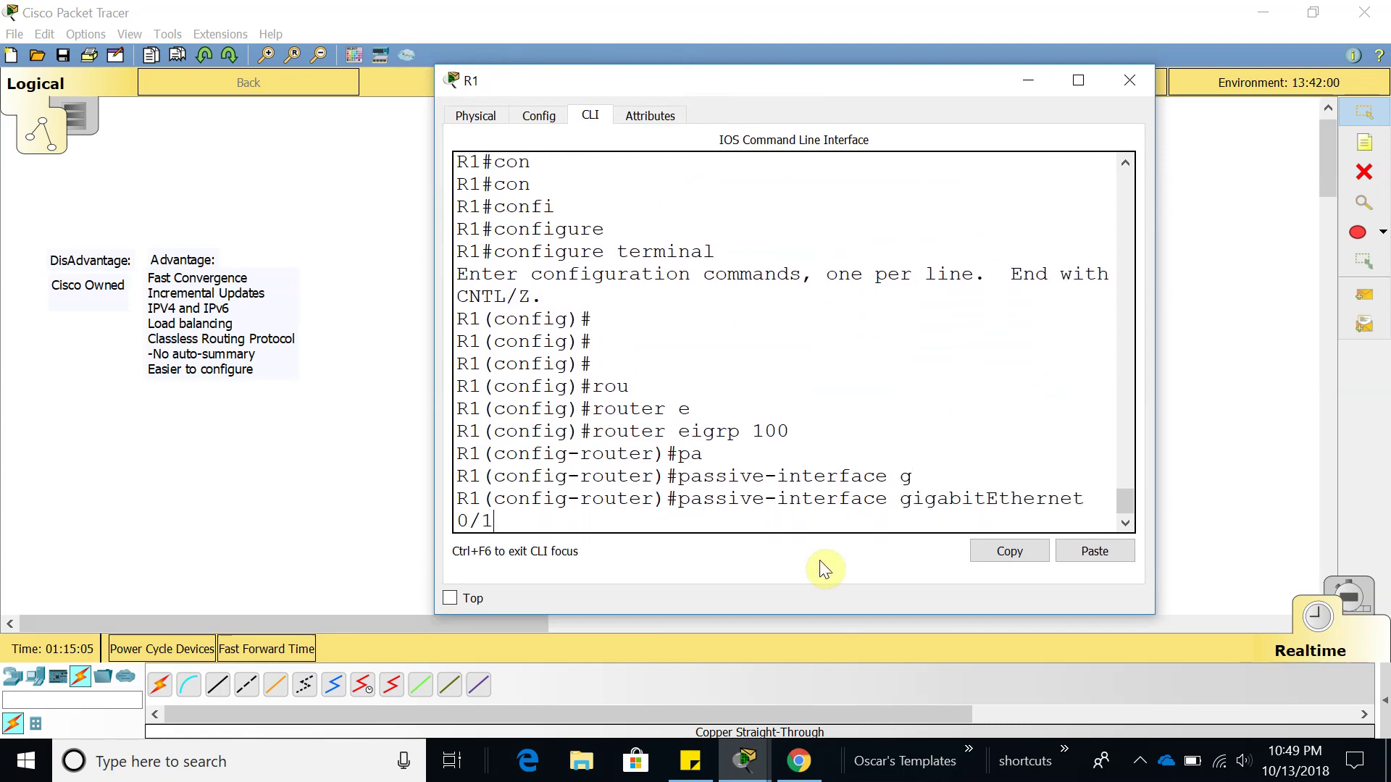
pyautogui.press('Return')
pyautogui.press('Return')
pyautogui.moveTo(675, 455); pyautogui.dragTo(742, 486)
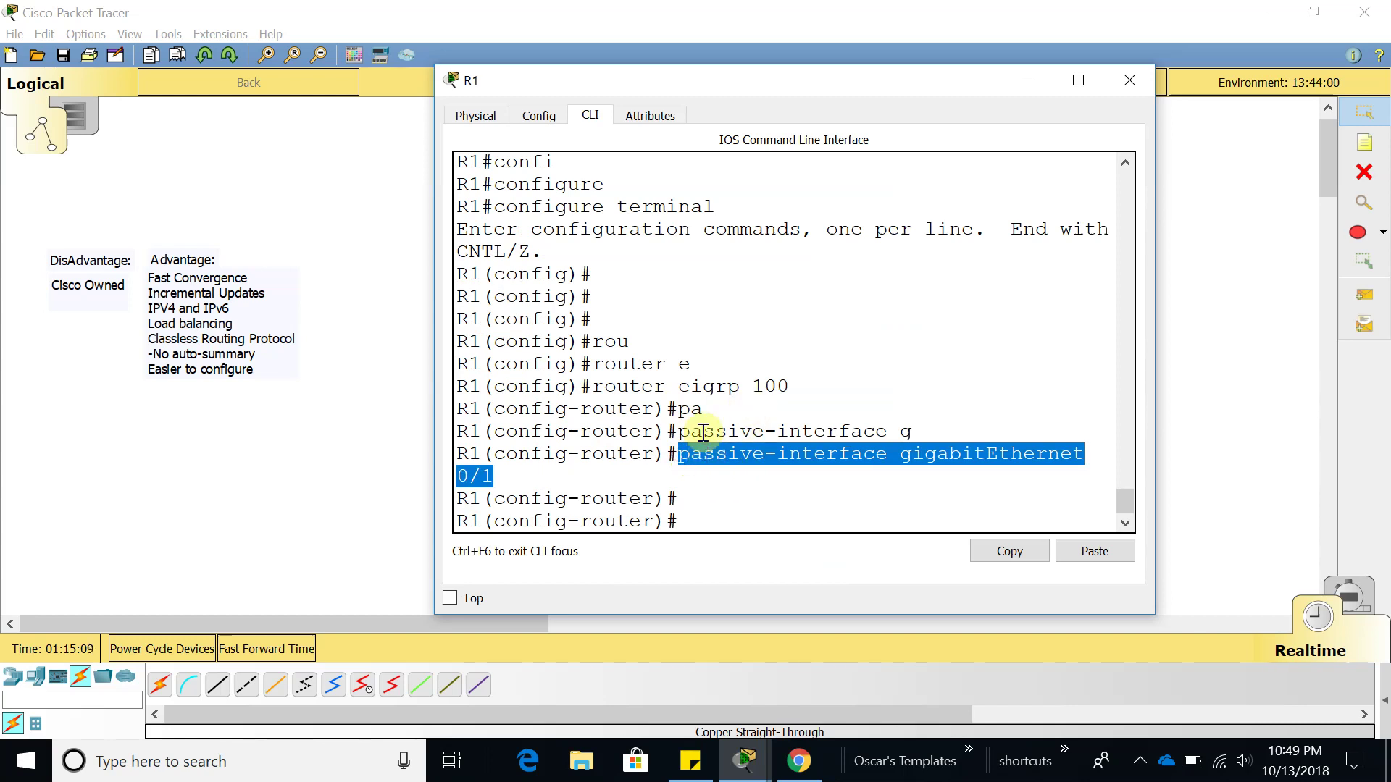
pyautogui.moveTo(877, 81); pyautogui.dragTo(1143, 67)
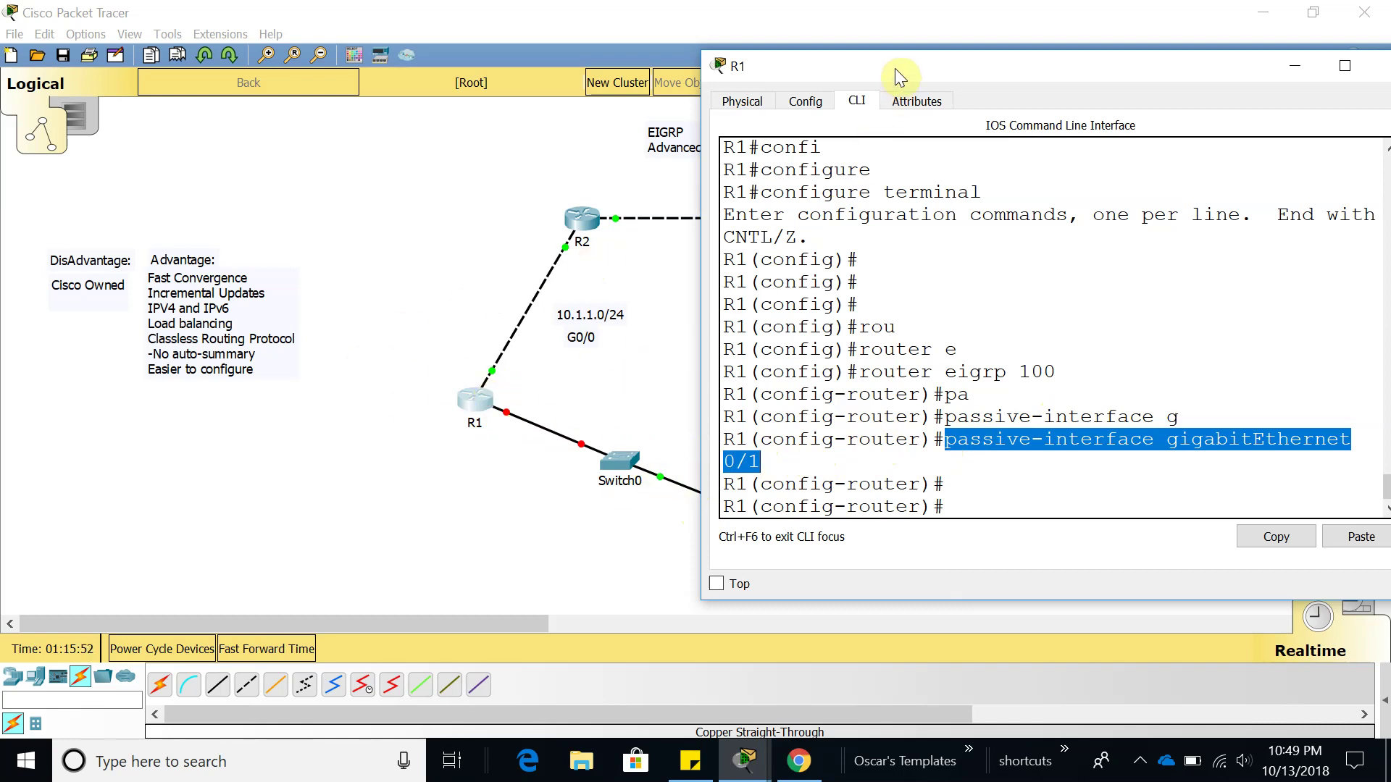
pyautogui.moveTo(894, 68); pyautogui.dragTo(855, 30)
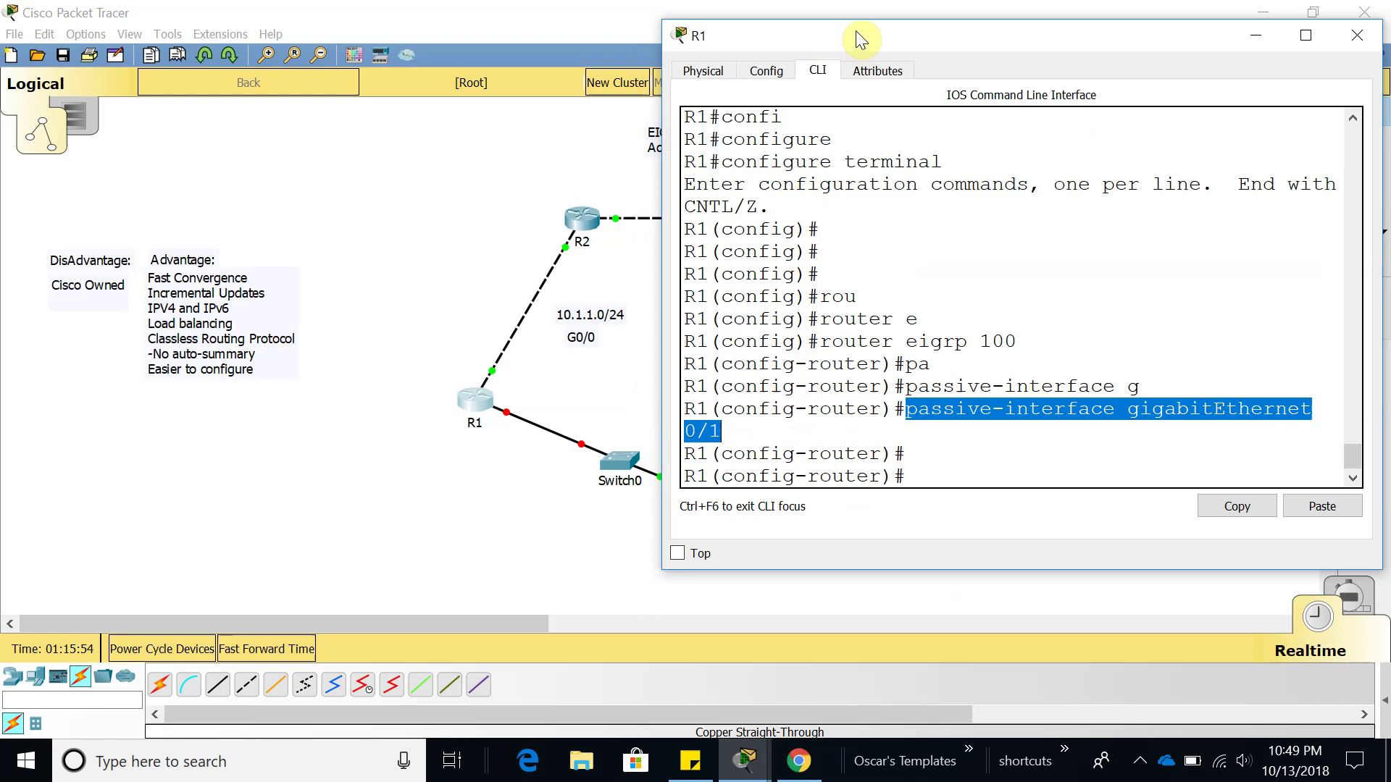
pyautogui.click(946, 456)
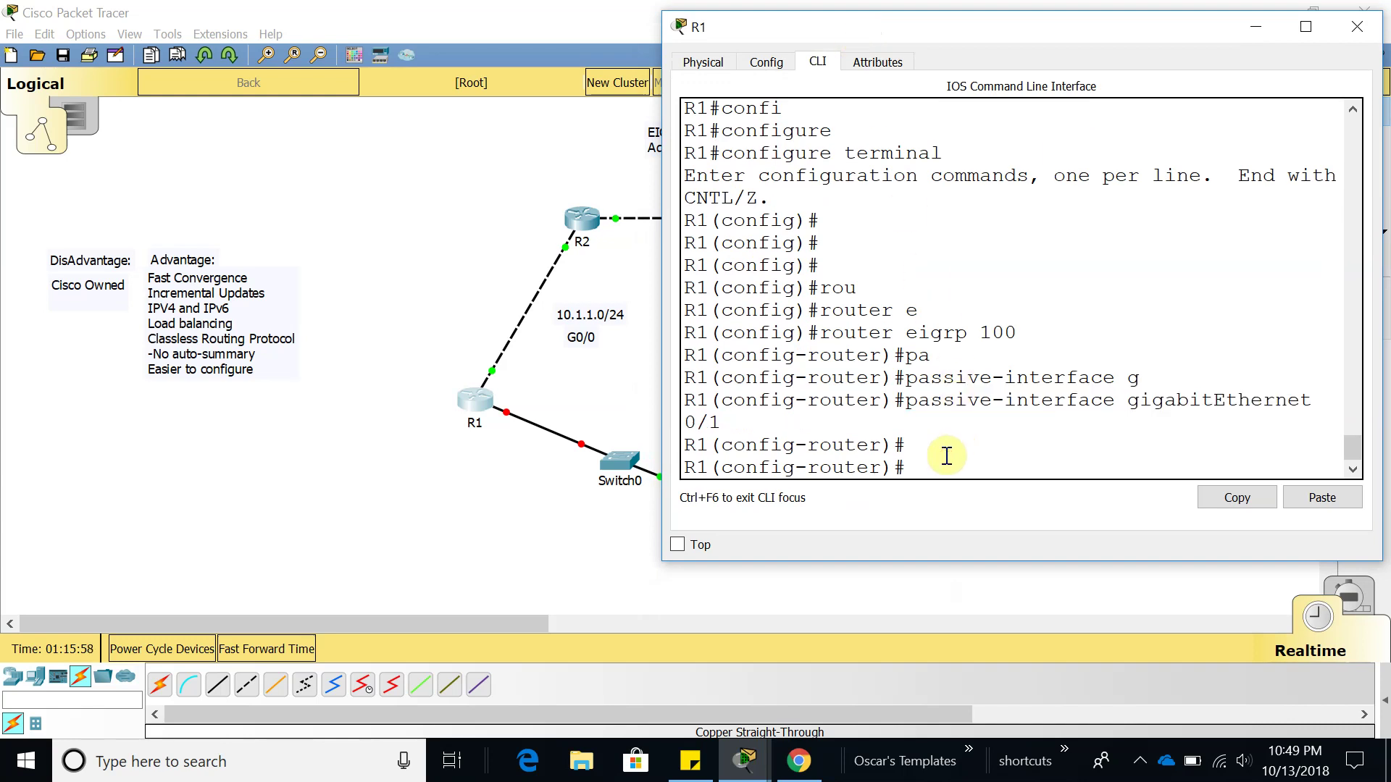